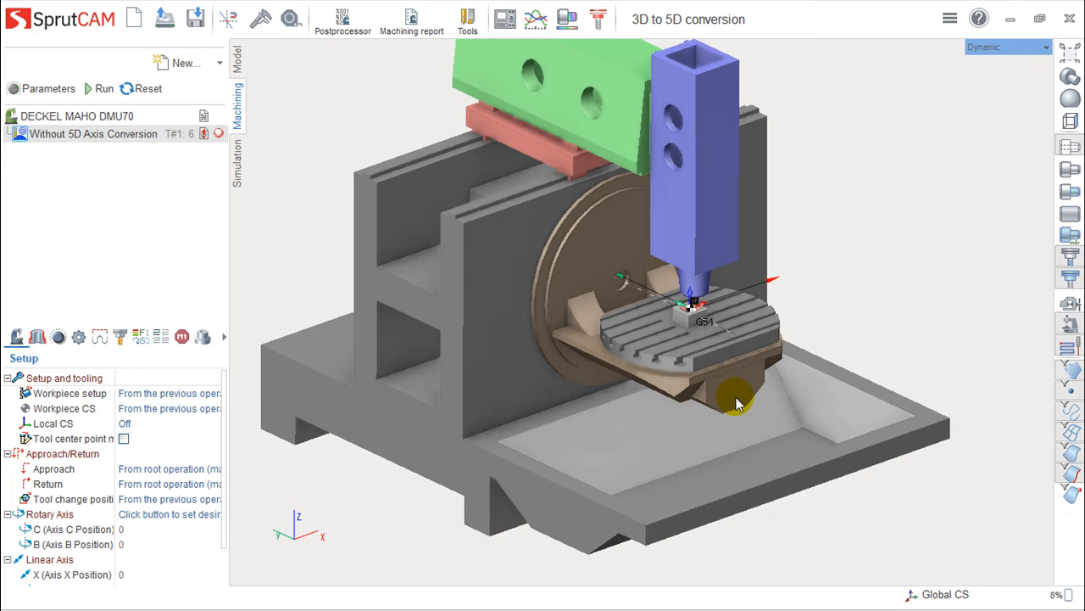
- Examine the DECKEL MAHO DMU70 machine model, its spindle and the rotary table holding the workpiece
scroll(717, 366, "down", 2)
scroll(717, 365, "up", 1)
mouse_move(717, 365)
middle_mouse_down()
mouse_move(658, 341)
mouse_move(714, 357)
middle_mouse_up()
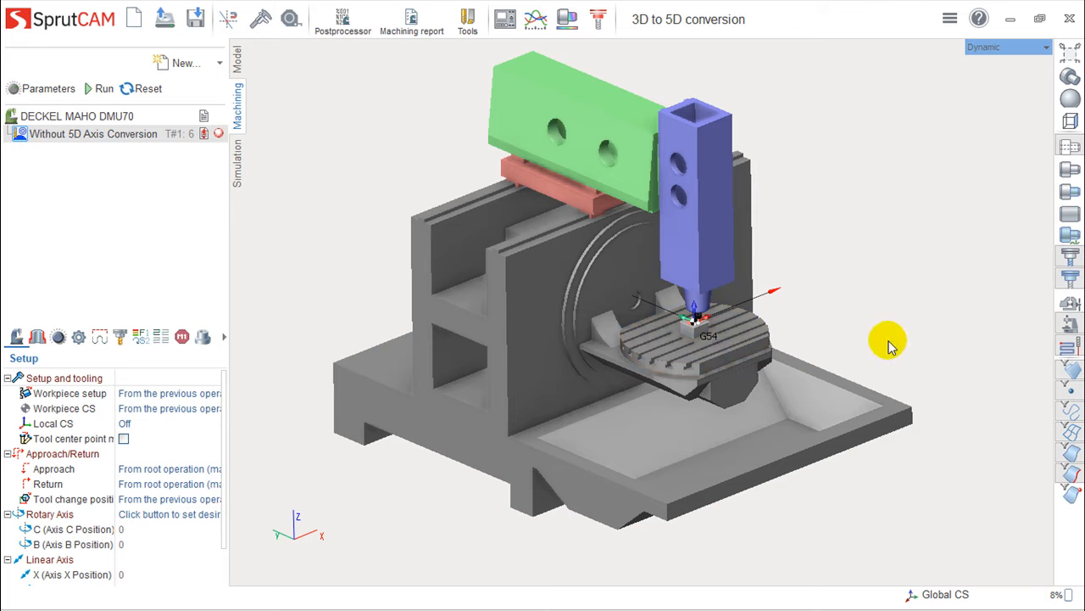
scroll(710, 340, "up", 5)
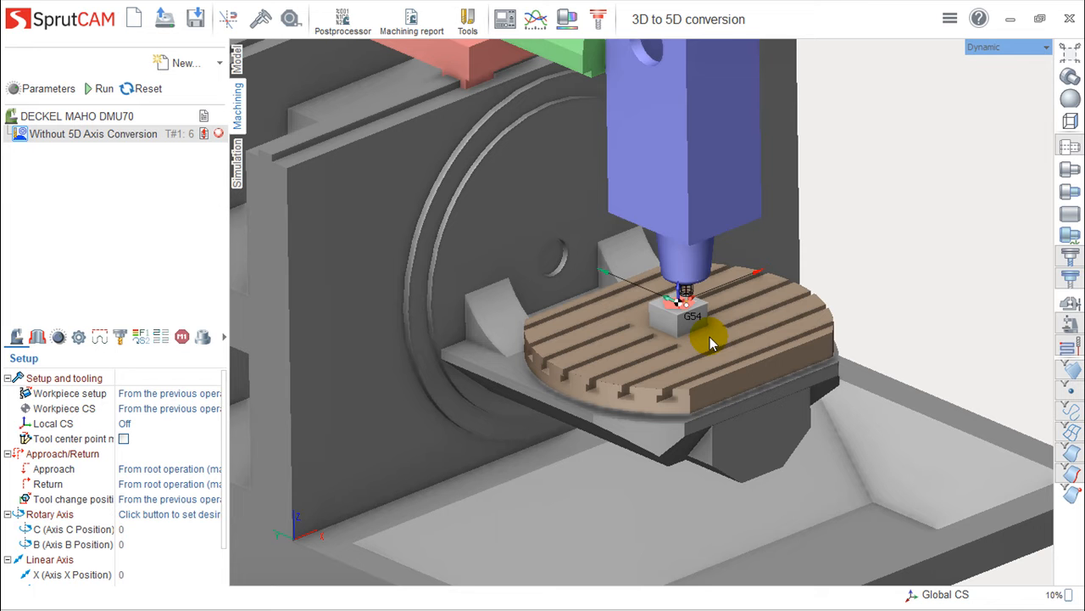
scroll(719, 280, "down", 3)
mouse_move(721, 351)
middle_mouse_down()
mouse_move(681, 341)
mouse_move(720, 333)
mouse_move(721, 360)
middle_mouse_up()
scroll(752, 307, "up", 6)
middle_click_drag(712, 310, 778, 330)
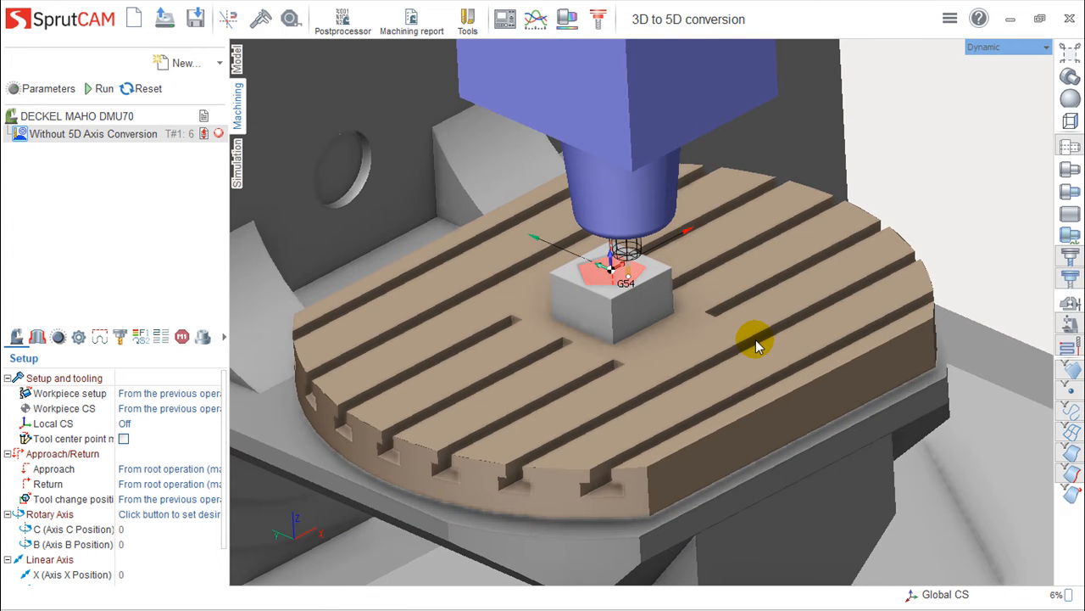
- Inspect the toolpath and tool orientation in the workpiece's pentagonal pocket from close up and several angles
scroll(756, 339, "up", 5)
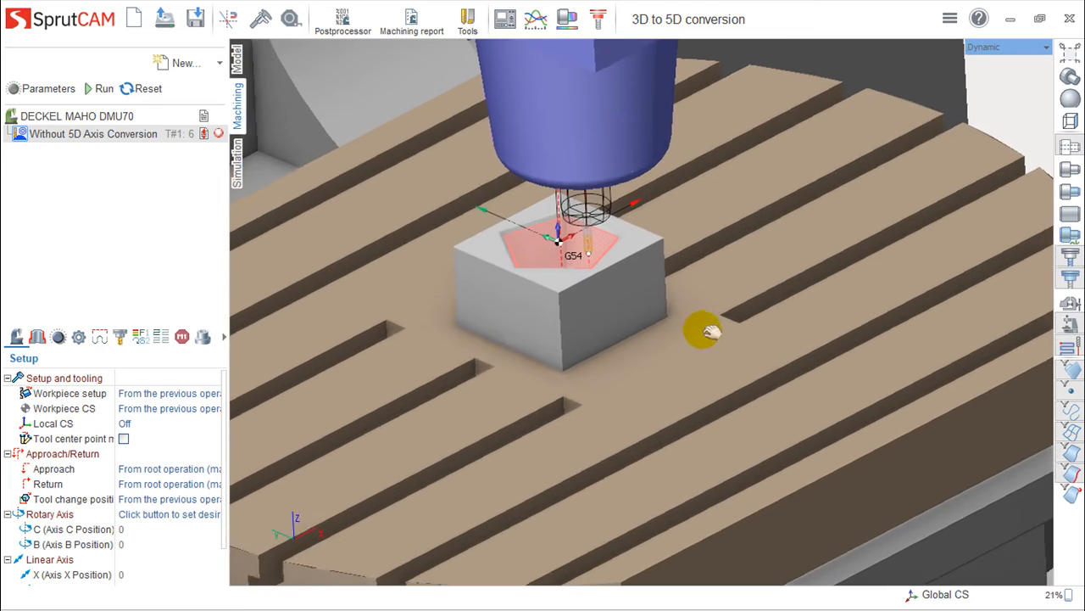
scroll(673, 351, "up", 1)
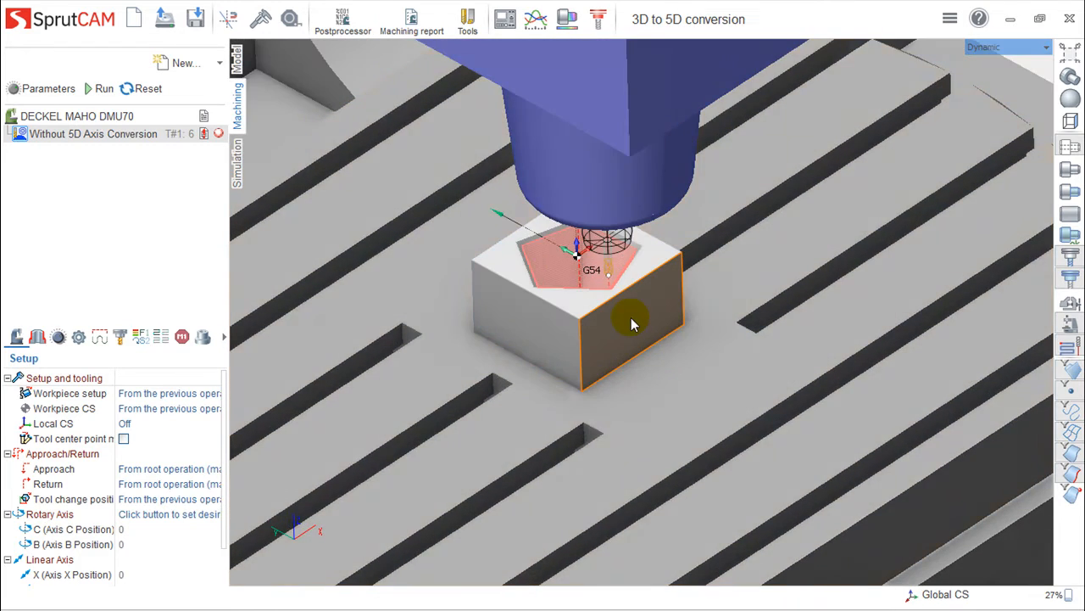
scroll(635, 315, "up", 3)
mouse_move(613, 310)
right_mouse_down()
mouse_move(663, 349)
mouse_move(613, 315)
right_mouse_up()
scroll(613, 289, "down", 5)
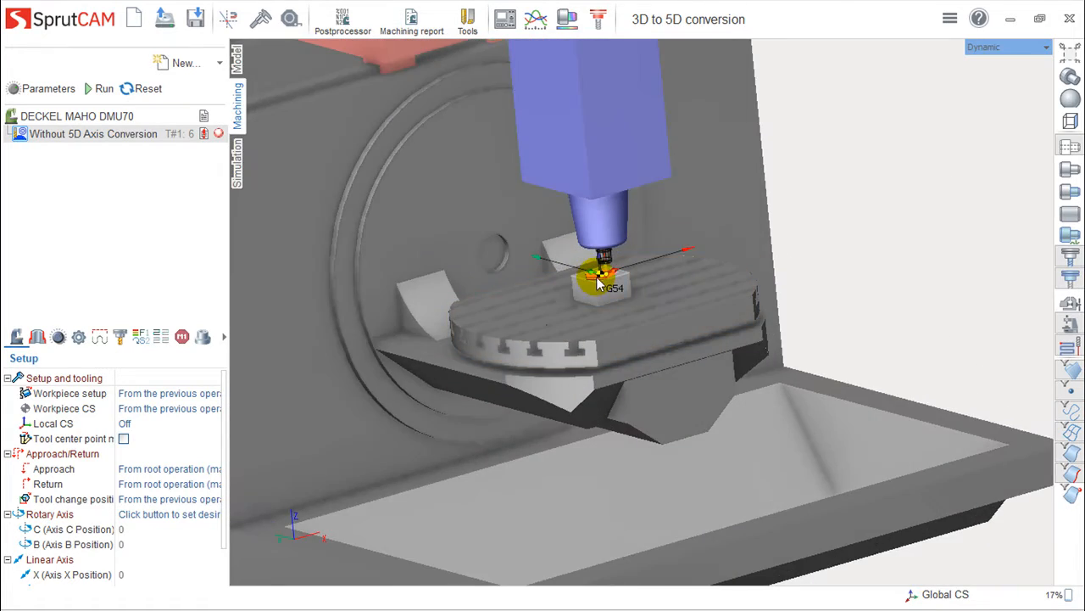
right_click_drag(647, 390, 677, 373)
right_click_drag(582, 338, 704, 386)
middle_click_drag(680, 360, 733, 437)
scroll(660, 387, "up", 8)
middle_click_drag(623, 254, 837, 484)
right_click_drag(837, 484, 766, 381)
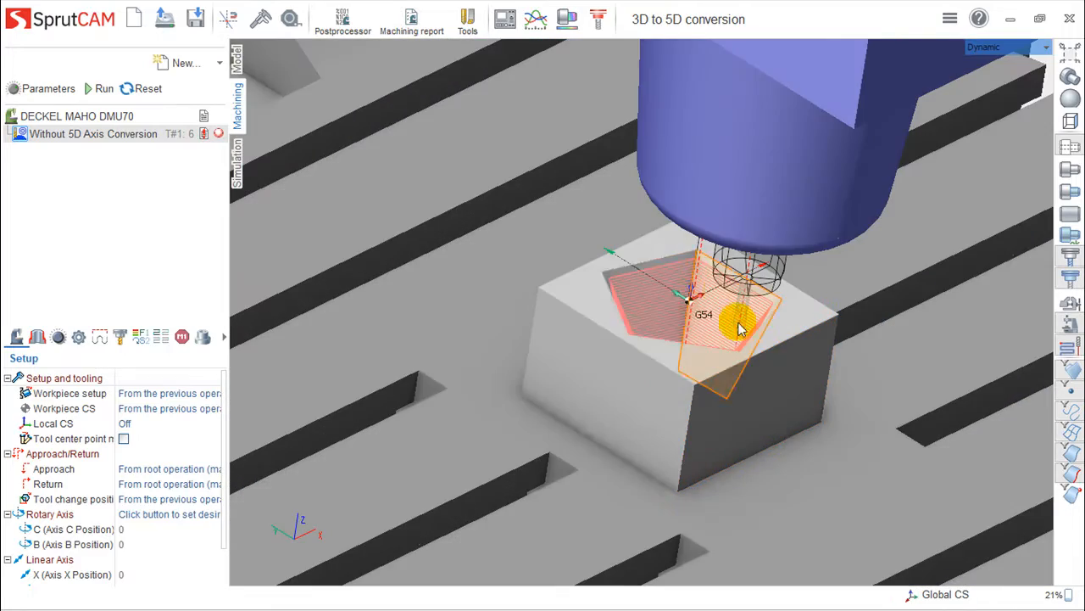
right_click_drag(686, 308, 475, 245)
- Simulate the Without 5D Axis Conversion operation, then return to machining and inspect its toolpath up close
left_click(238, 159)
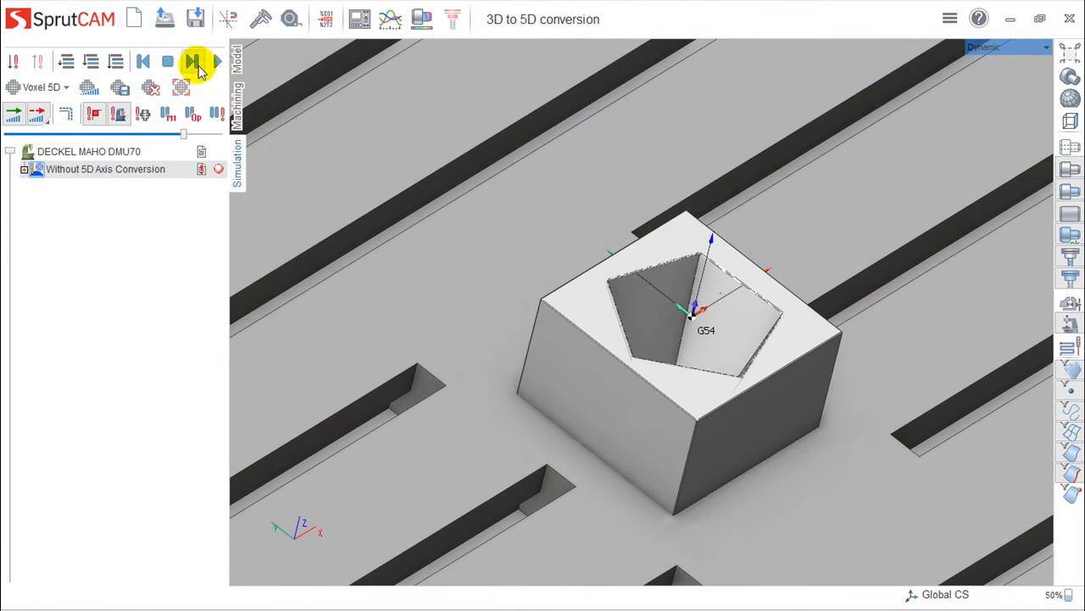
left_click(217, 61)
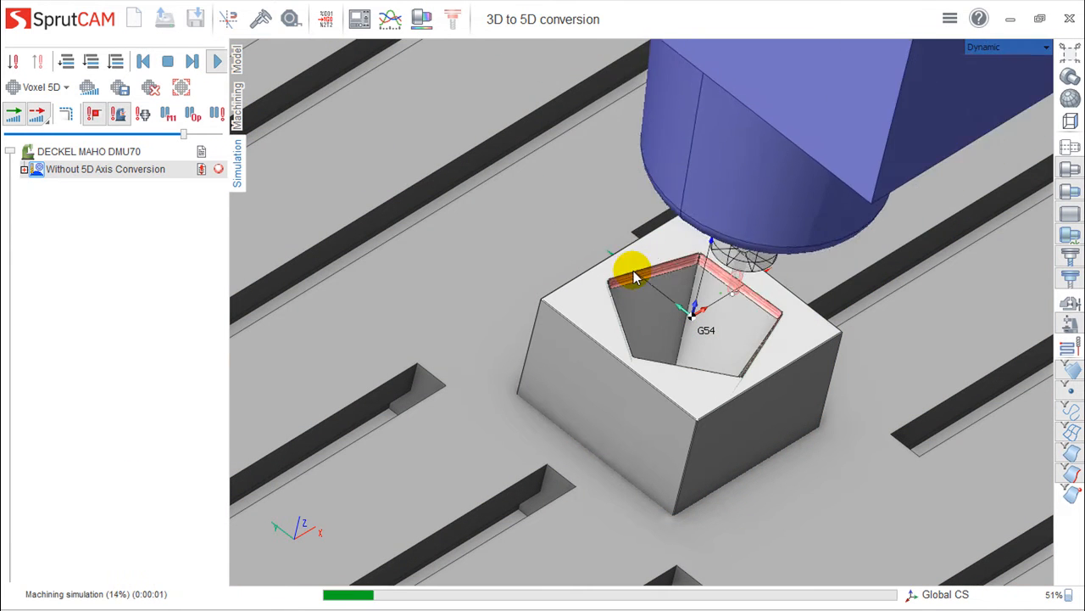
left_click(181, 89)
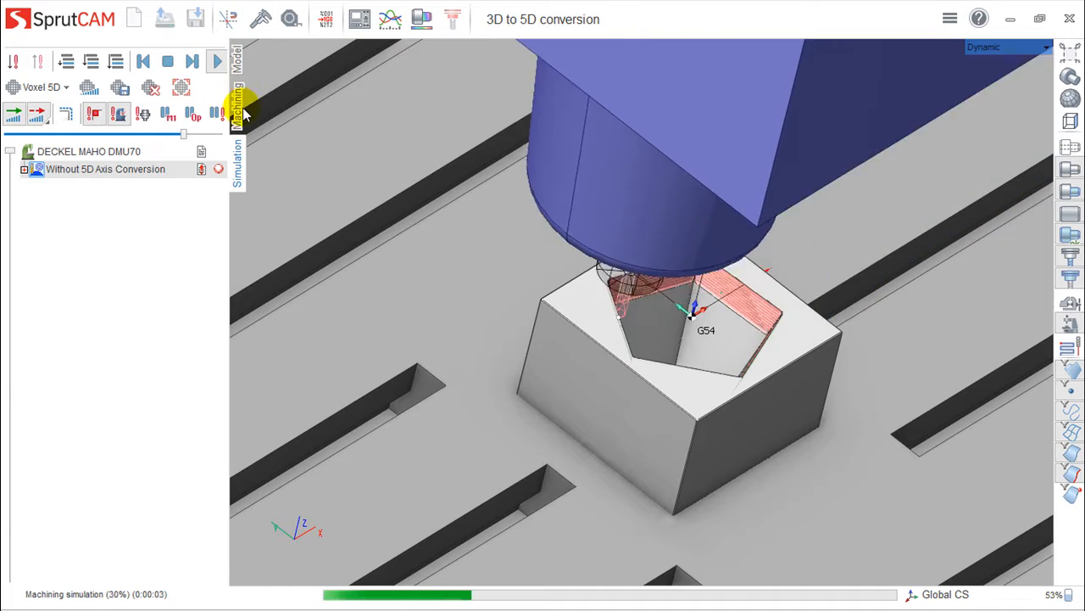
left_click(238, 99)
mouse_move(842, 320)
right_mouse_down()
mouse_move(811, 311)
mouse_move(851, 307)
right_mouse_up()
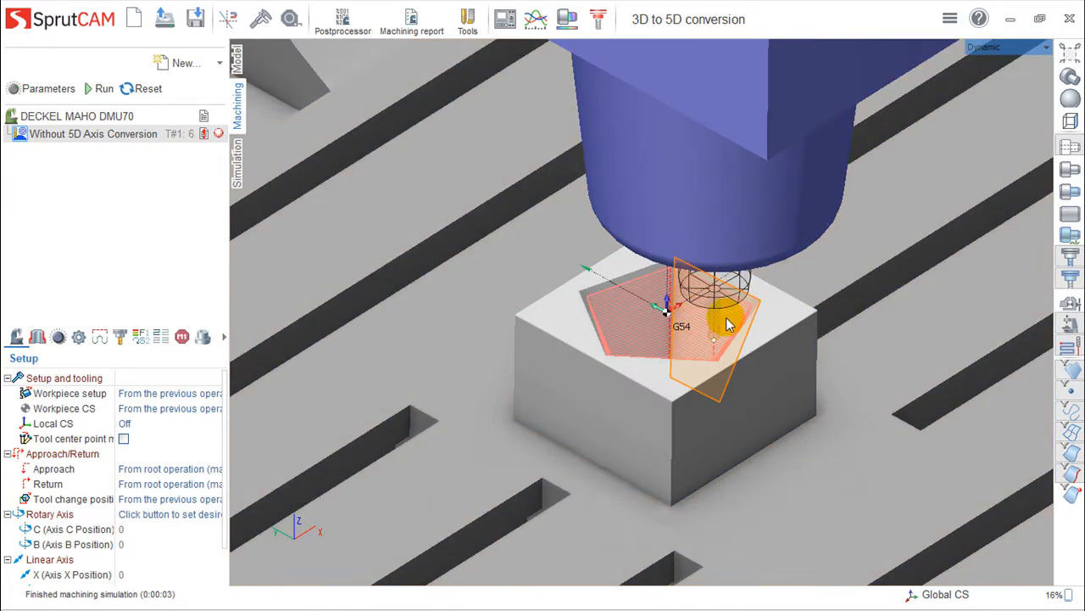
scroll(696, 321, "up", 5)
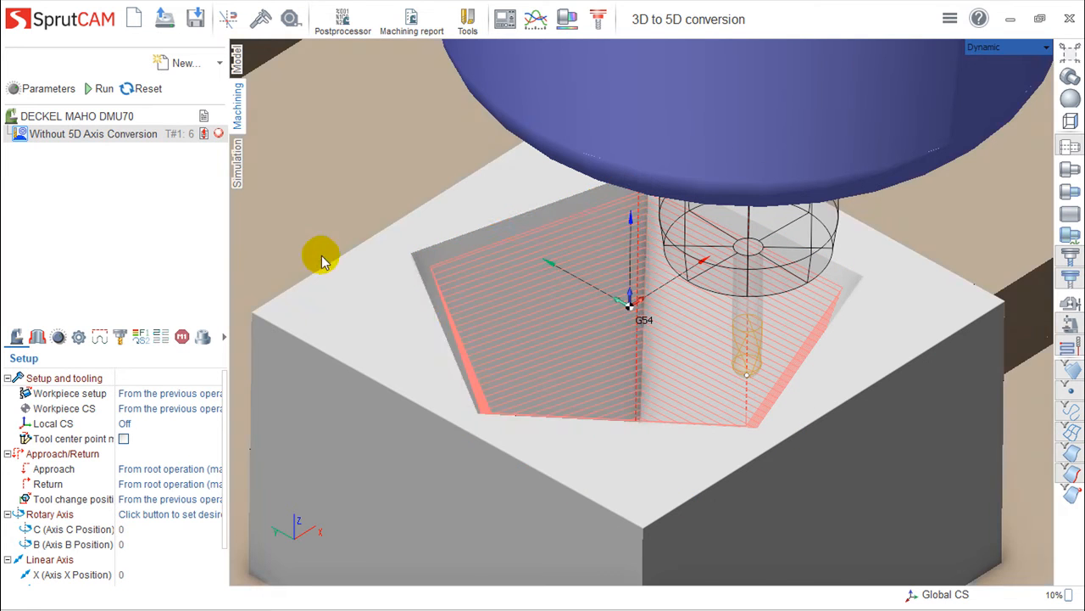
- Enable 5 axis conversion with the Through point option in the Without 5D Axis Conversion operation's strategy and recalculate its toolpath
double_click(110, 136)
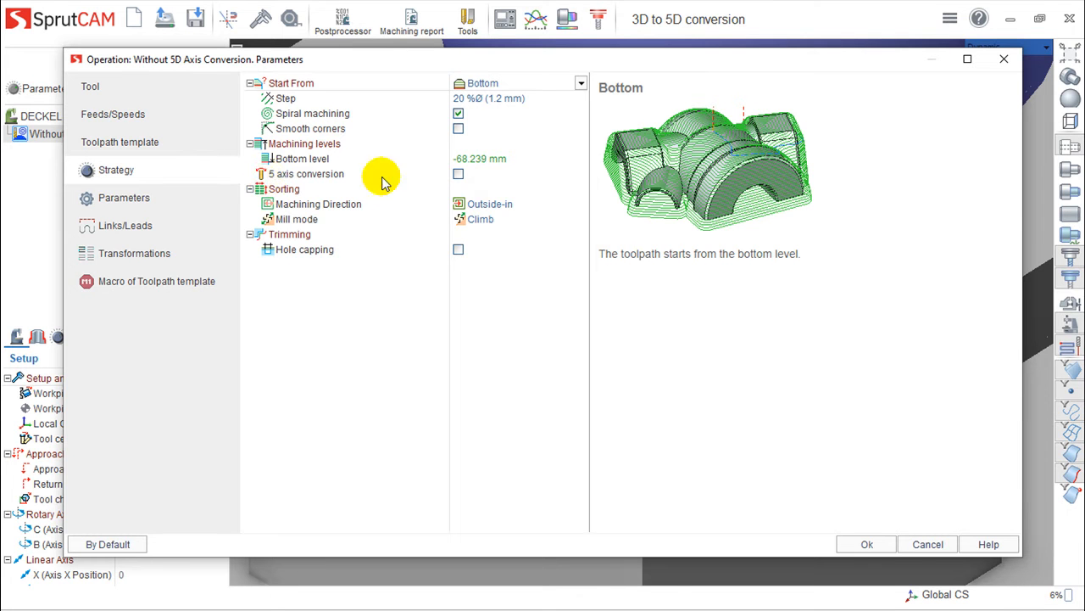
left_click(458, 173)
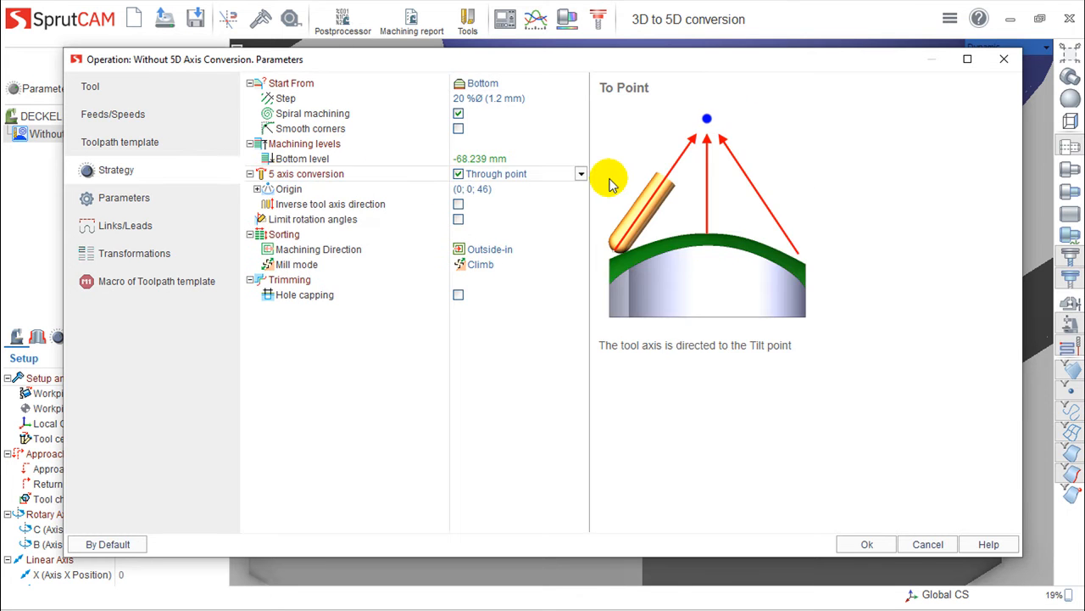
left_click(581, 174)
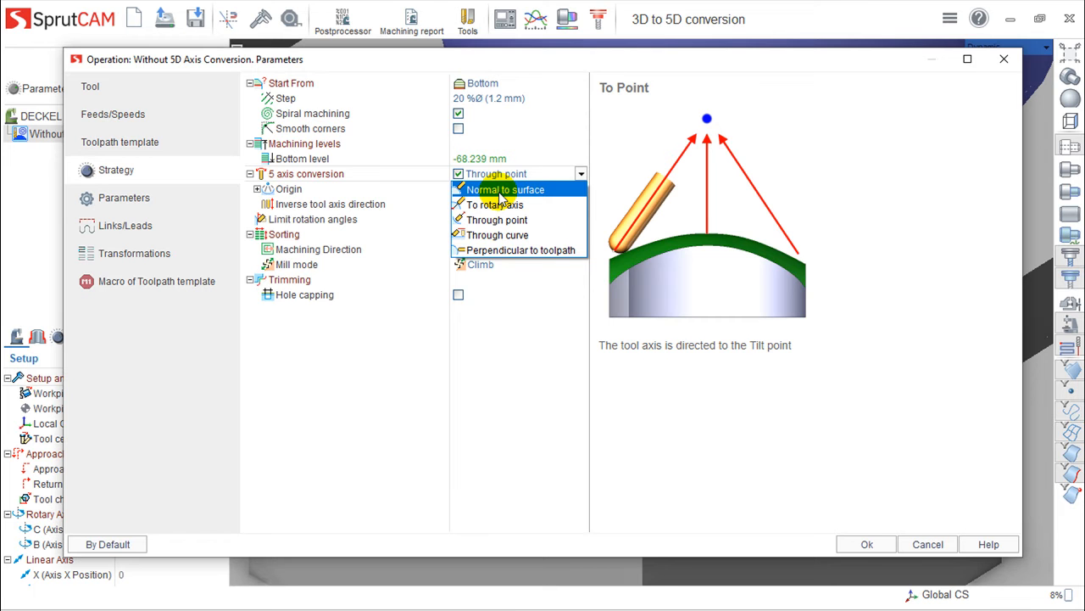
left_click(945, 321)
left_click(875, 545)
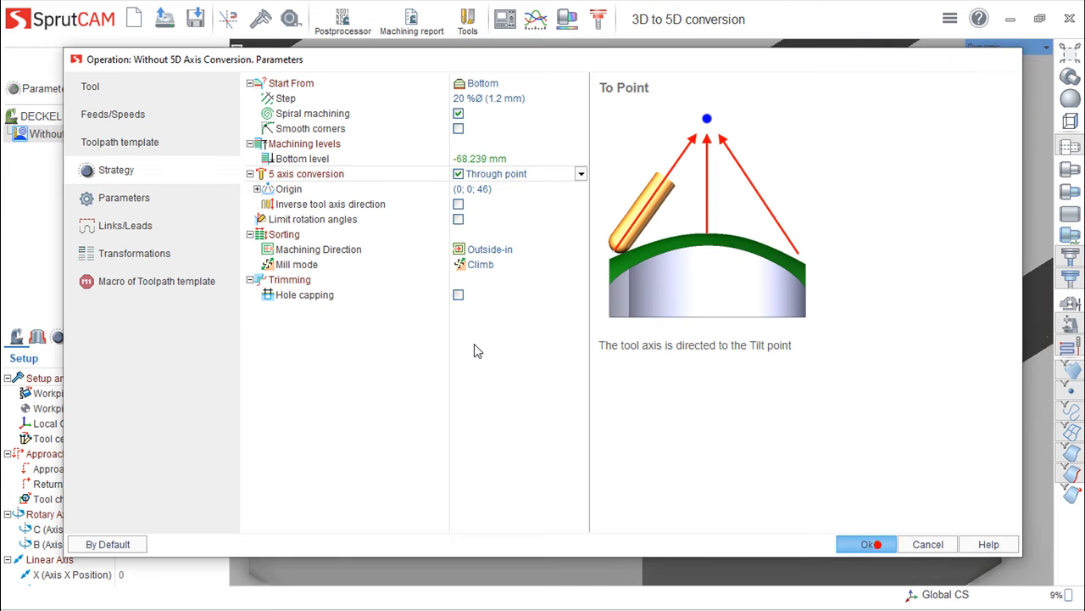
left_click(95, 89)
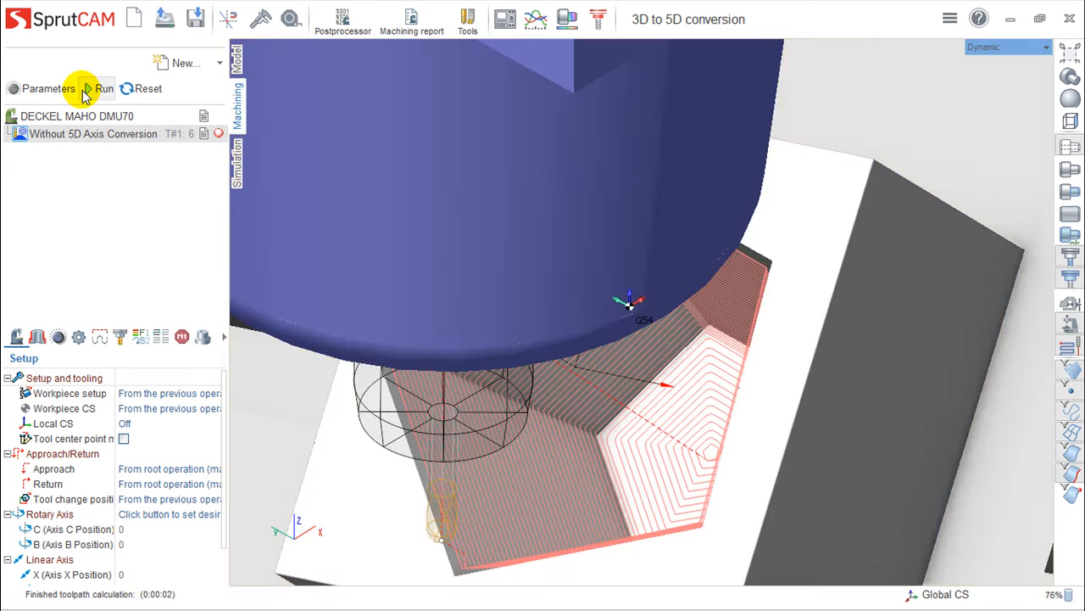
- Simulate the recalculated pocket operation at reduced speed, watch the table tilt and the tool cut up close, then return to machining
scroll(760, 358, "down", 6)
scroll(750, 365, "down", 8)
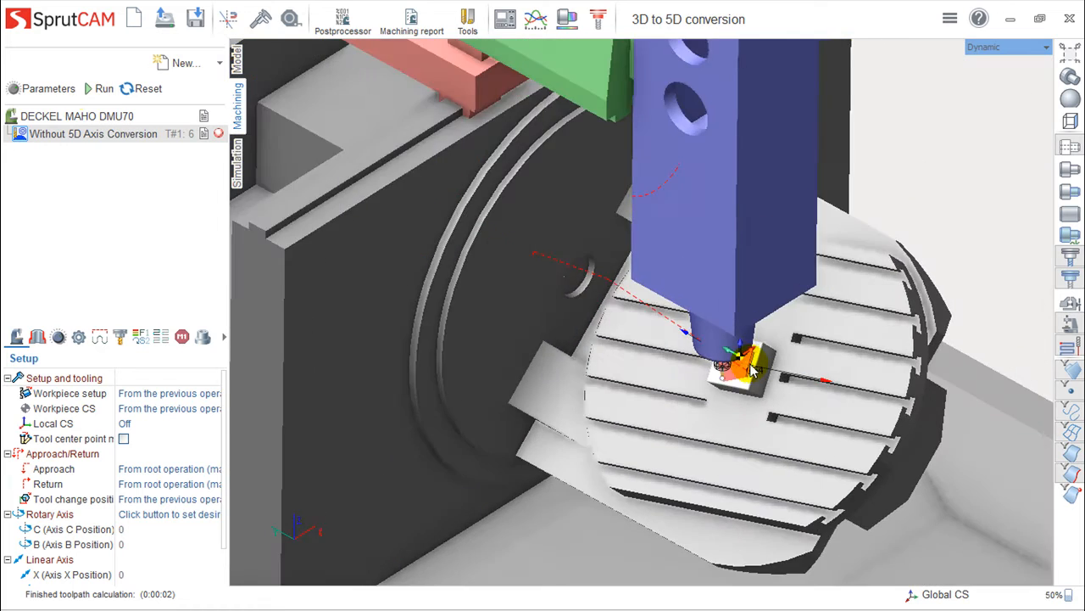
mouse_move(800, 367)
right_mouse_down()
mouse_move(761, 354)
mouse_move(790, 359)
right_mouse_up()
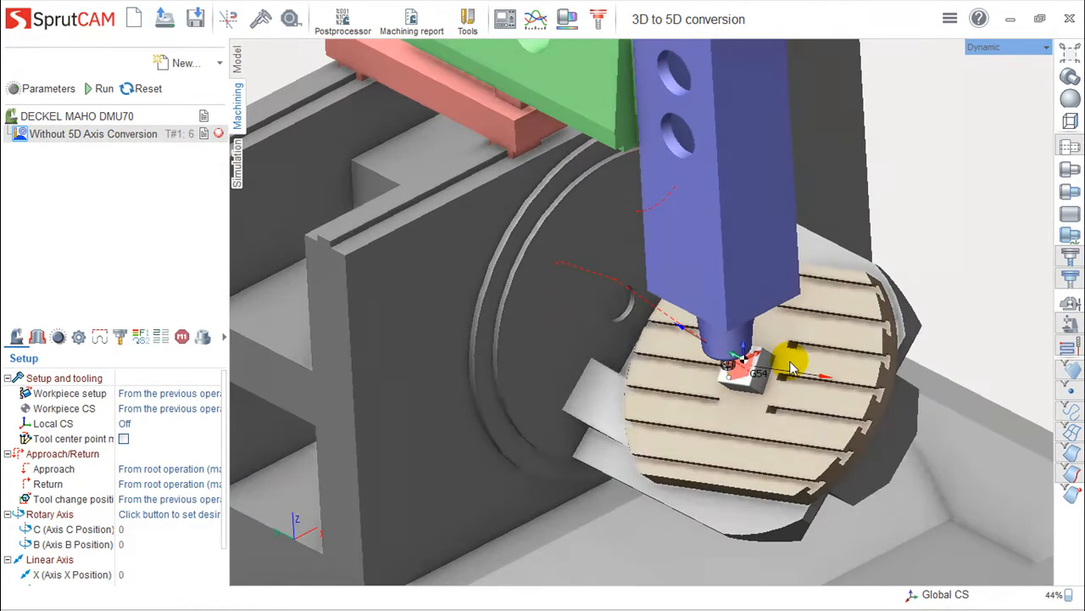
left_click(237, 164)
left_click(192, 136)
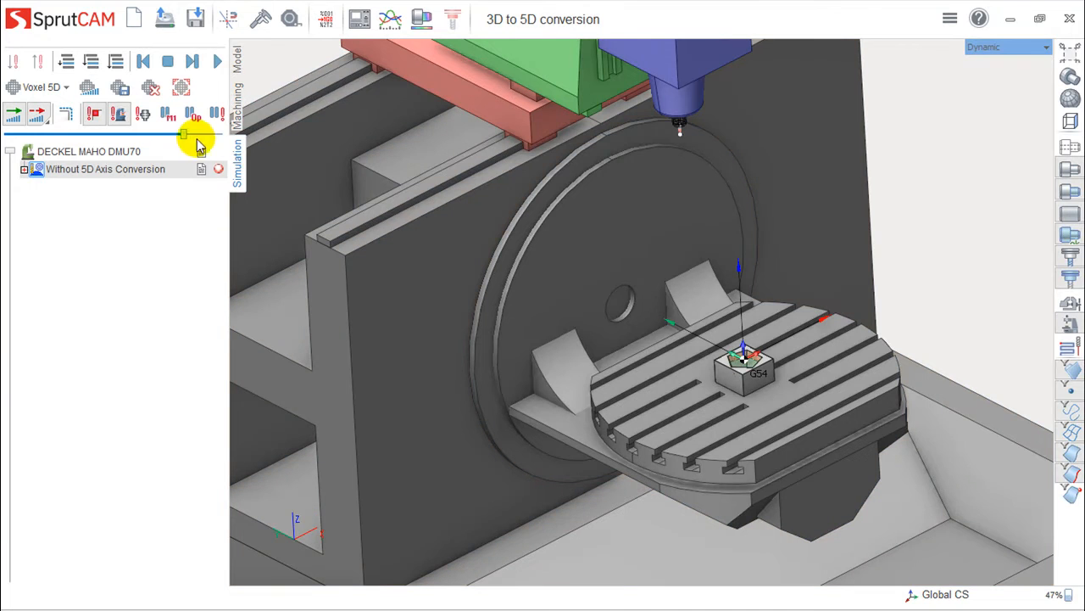
left_click(131, 134)
left_click(216, 61)
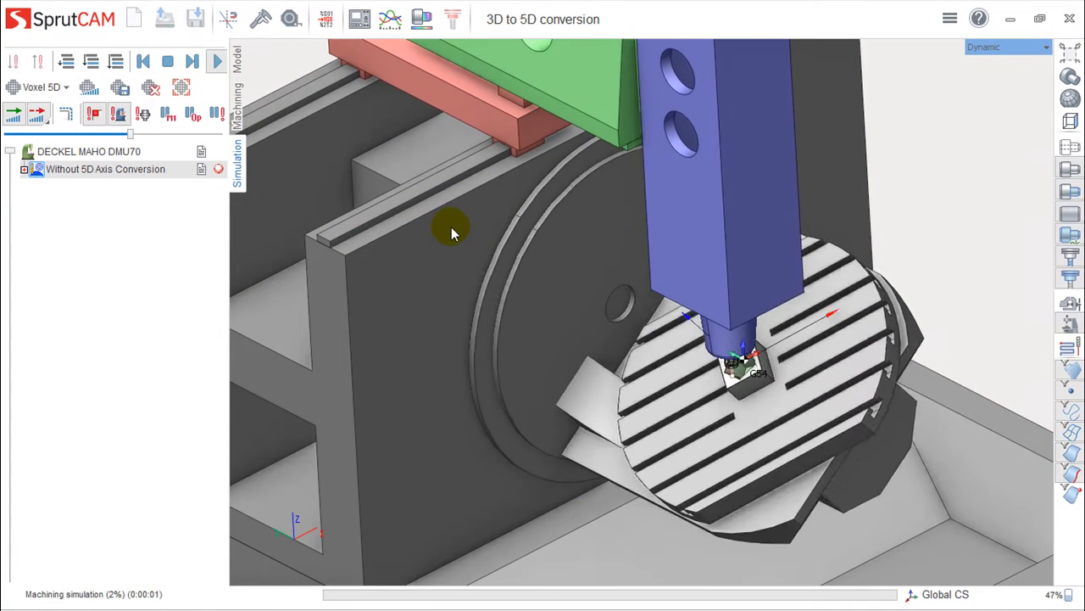
scroll(788, 291, "up", 3)
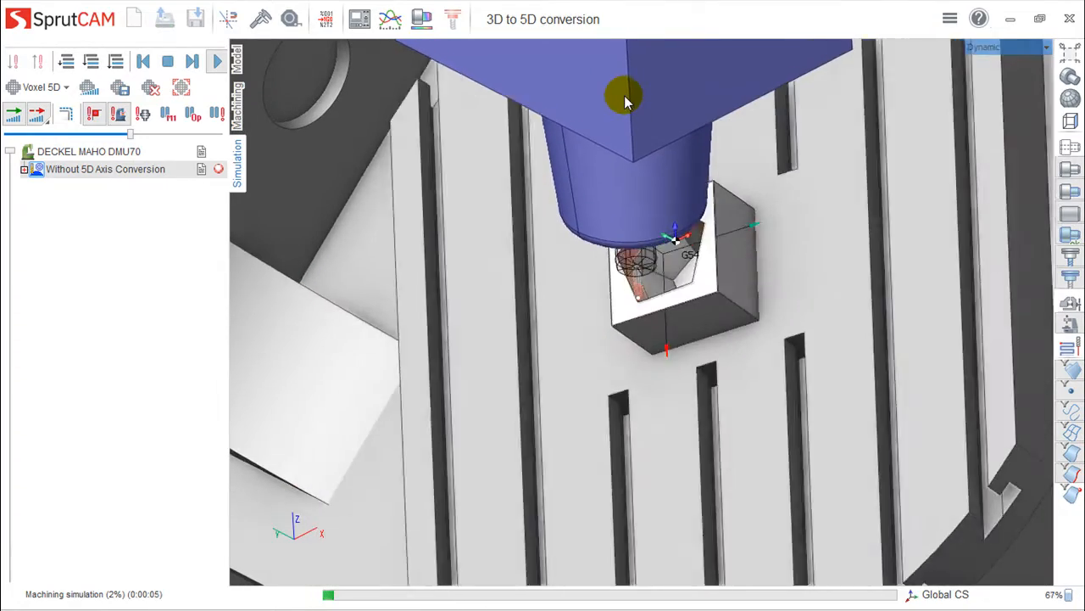
scroll(654, 248, "up", 5)
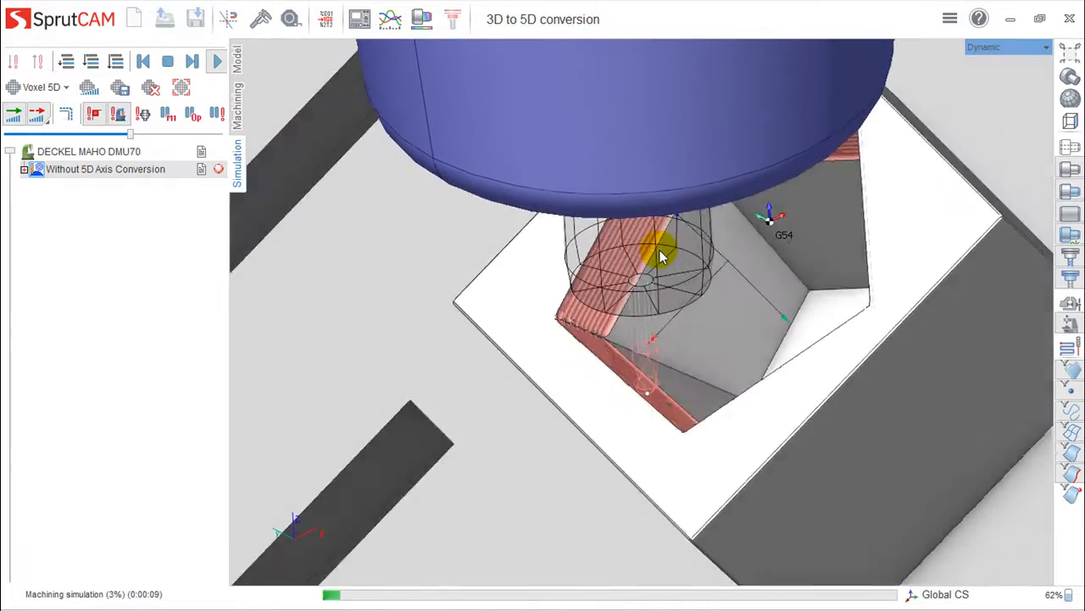
scroll(660, 250, "down", 2)
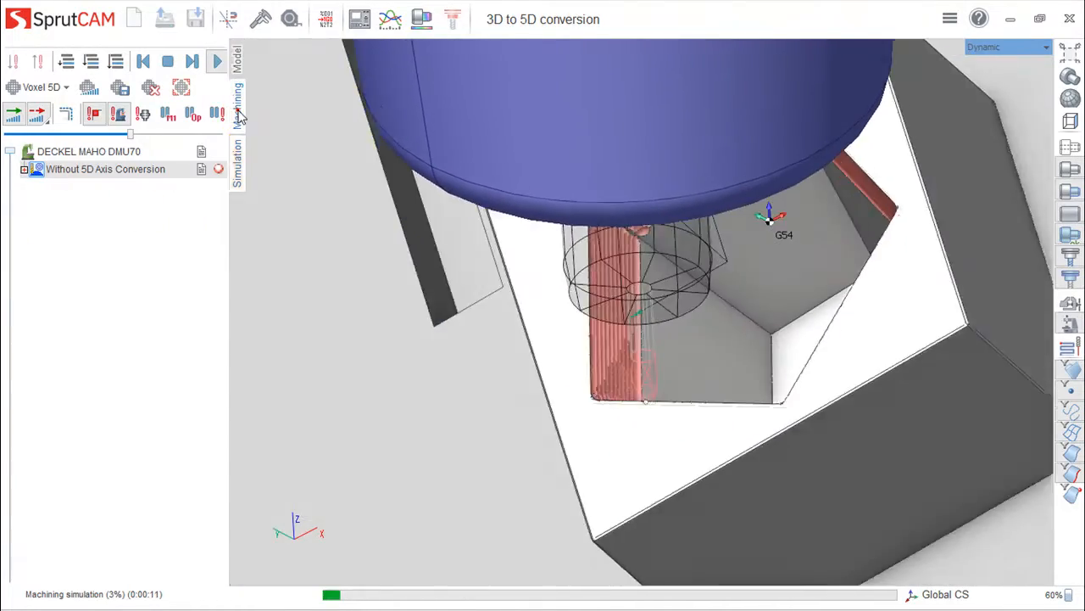
left_click(238, 110)
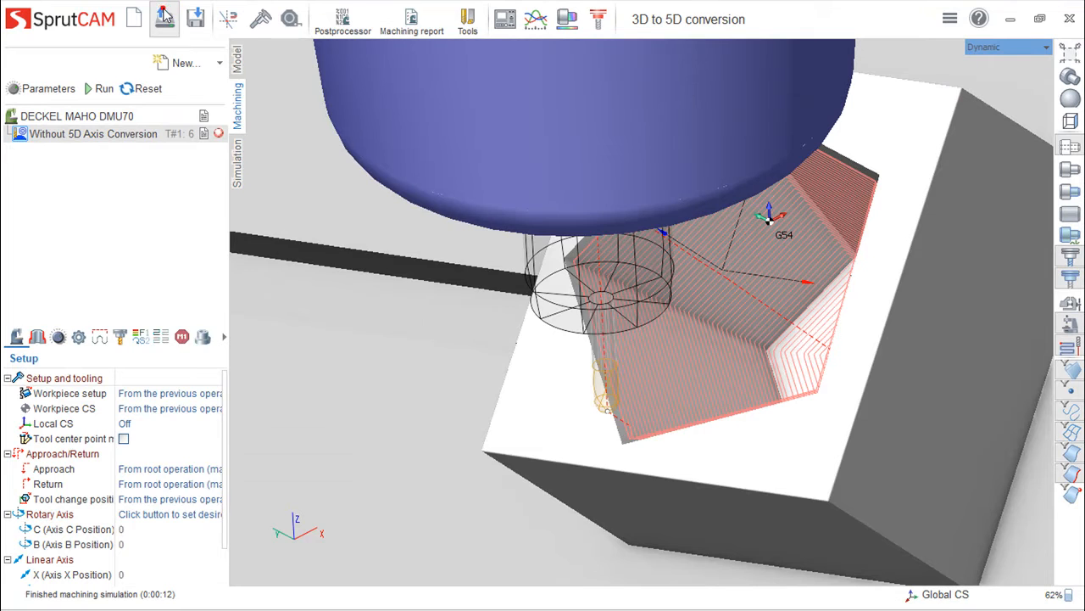
- Open the Advanced 5 axis project from the Milling 5D examples without saving changes to the current project
left_click(165, 17)
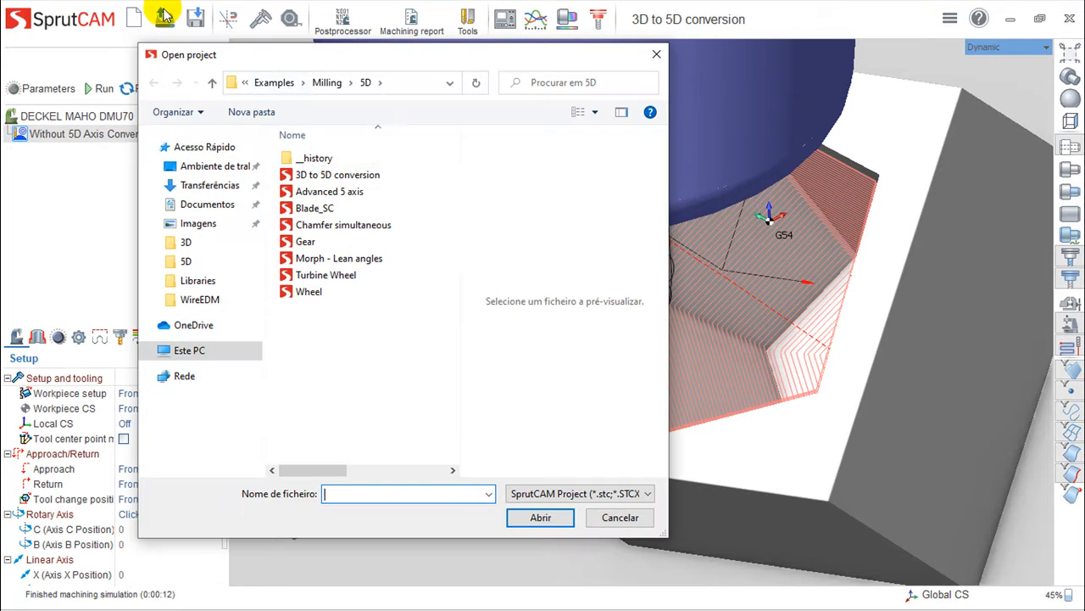
left_click(343, 193)
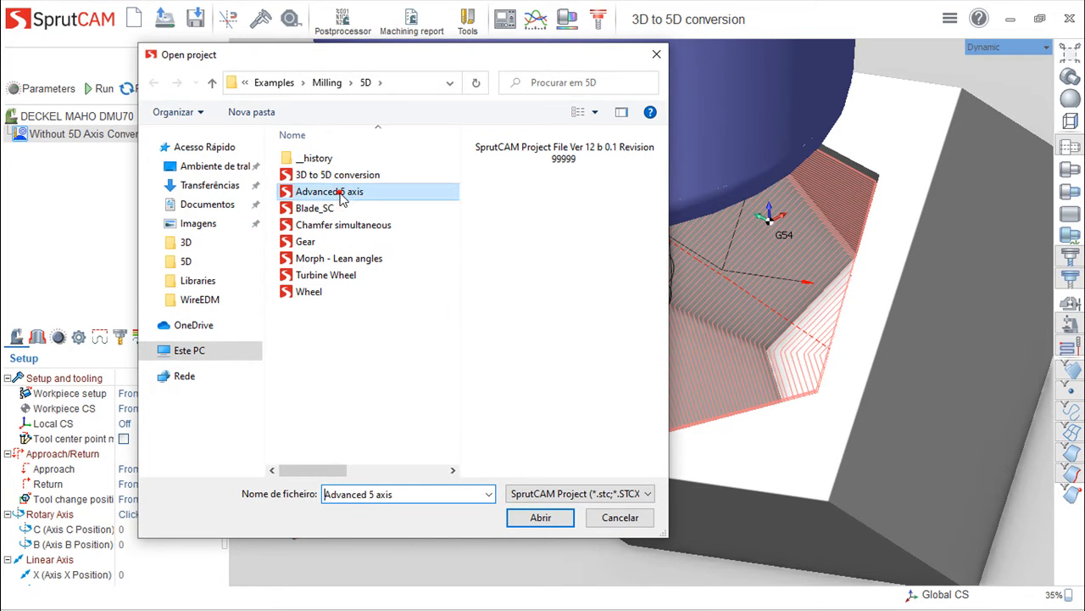
left_click(540, 517)
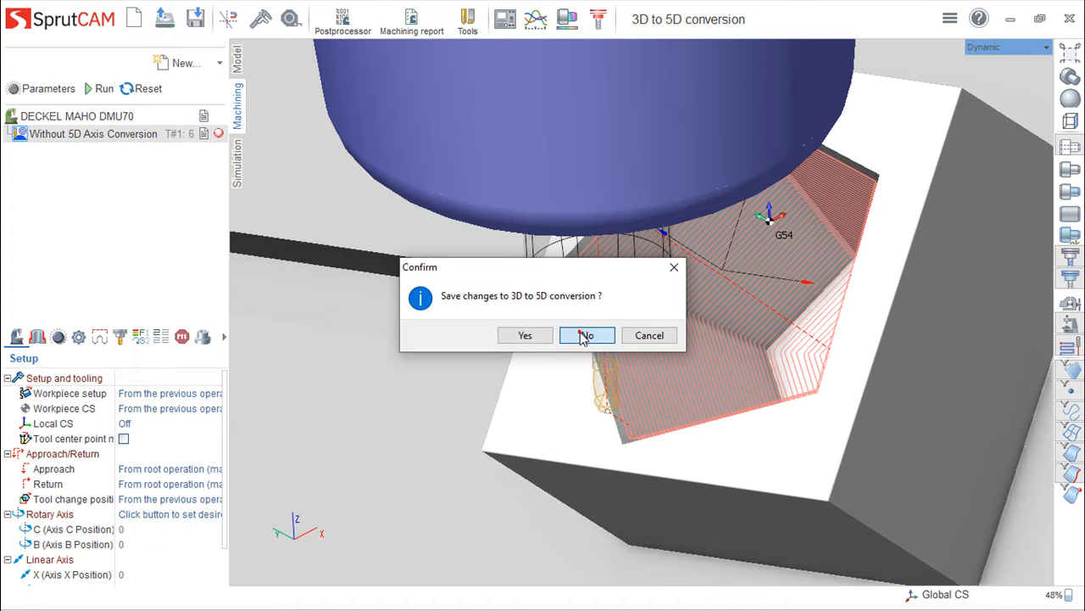
left_click(584, 335)
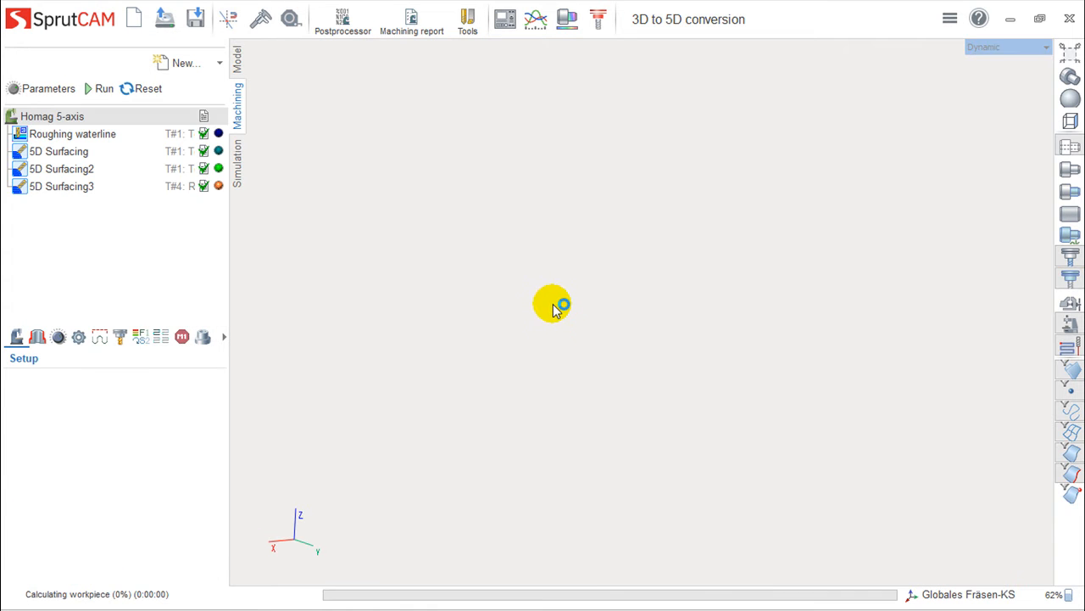
- Inspect the Homag 5-axis machine and the roughing and 5D surfacing toolpaths around the round workpiece
scroll(599, 300, "down", 8)
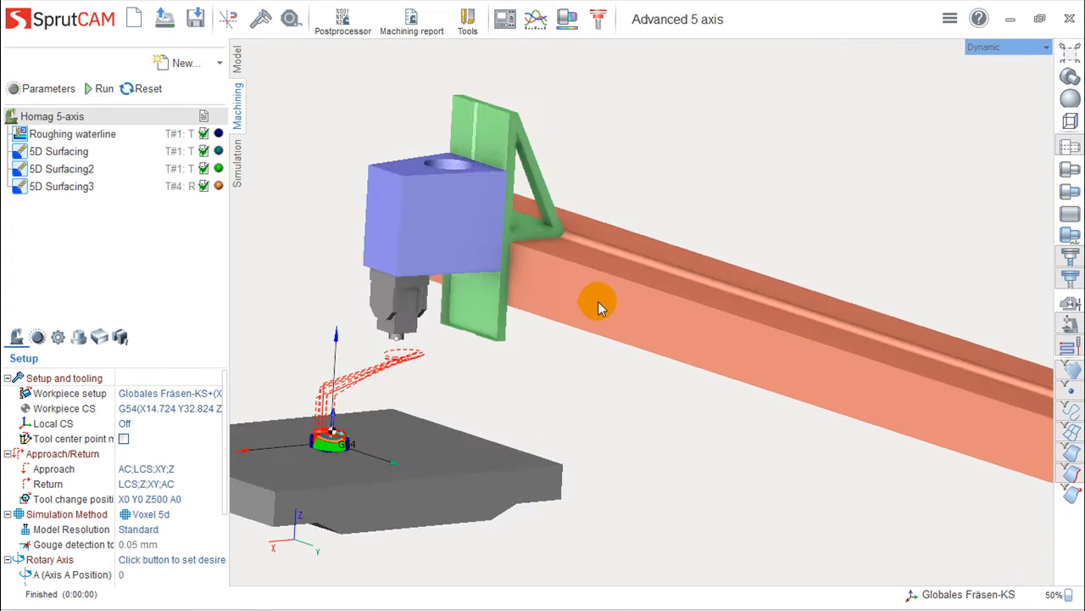
middle_click_drag(593, 309, 592, 349)
scroll(565, 371, "up", 5)
middle_click_drag(479, 416, 682, 160, "shift")
scroll(552, 190, "up", 8)
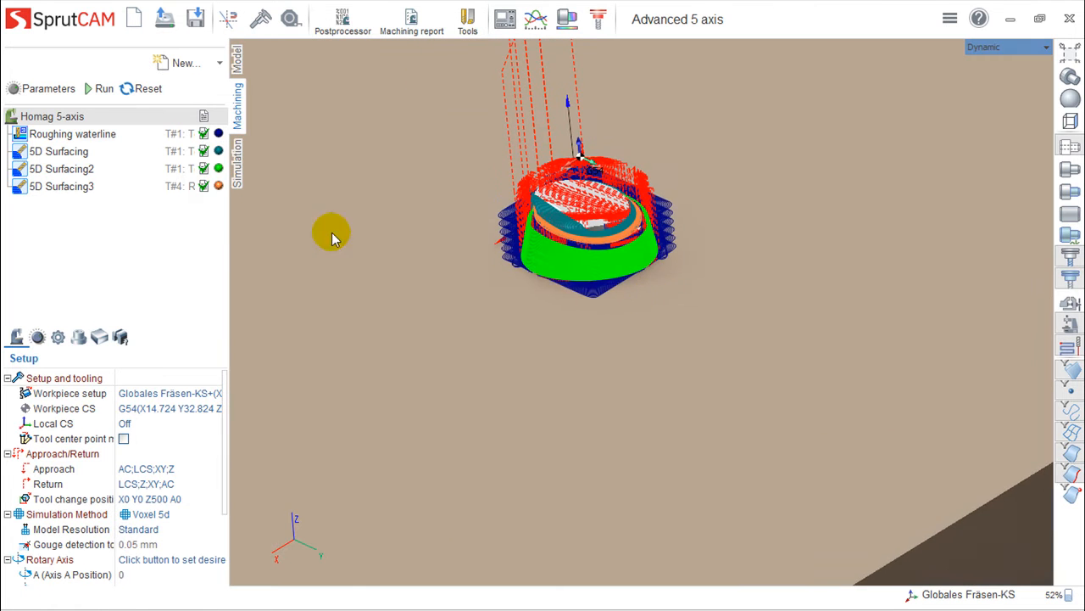
middle_click_drag(585, 286, 657, 386, "shift")
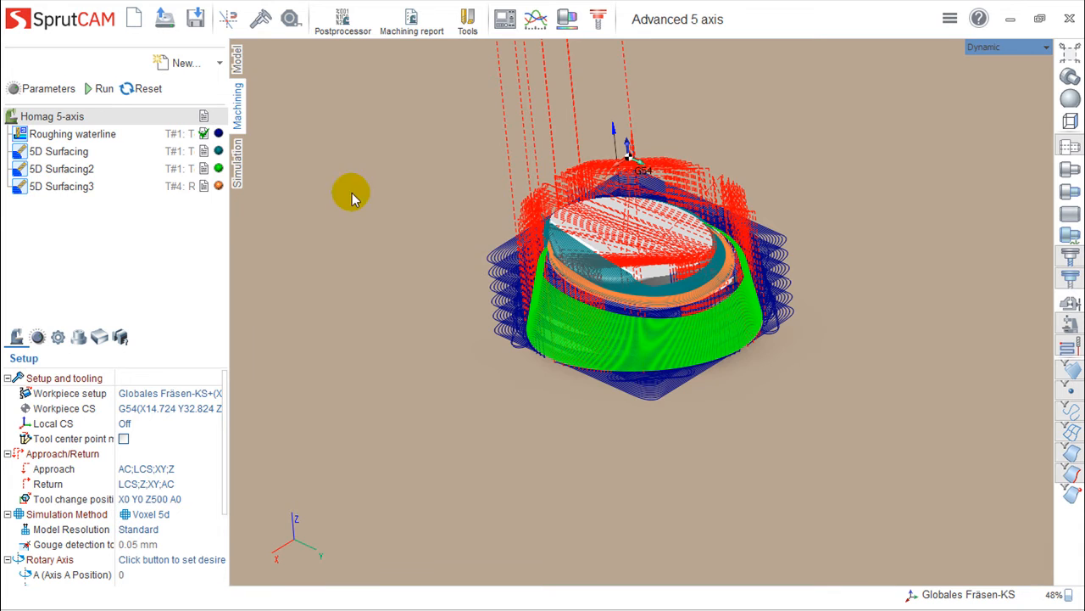
middle_click_drag(817, 473, 846, 443)
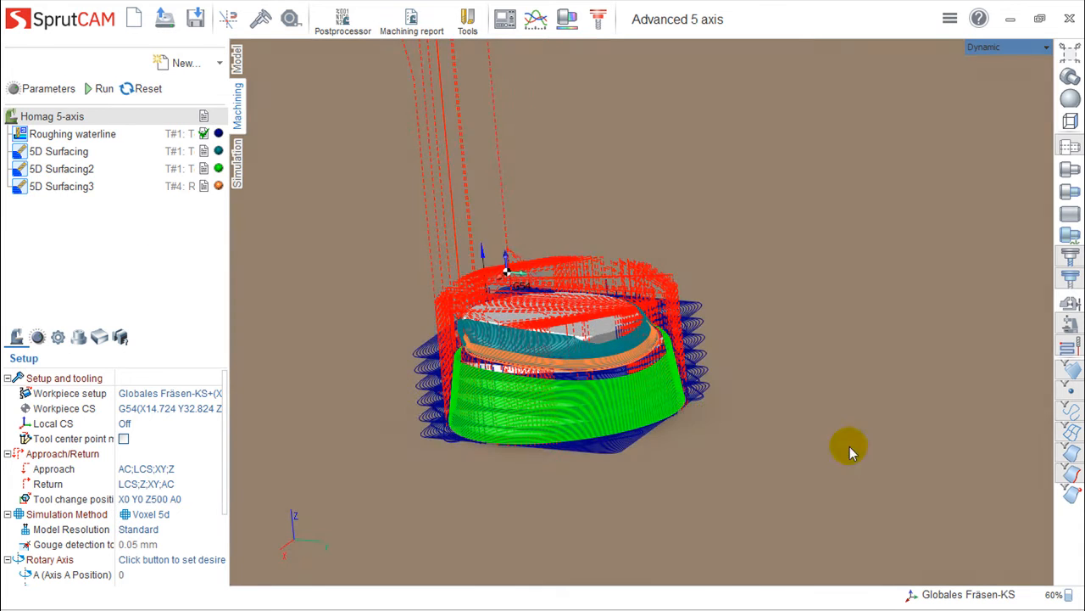
- Select the Roughing waterline operation and open its parameters to view the strategy settings
left_click(202, 136)
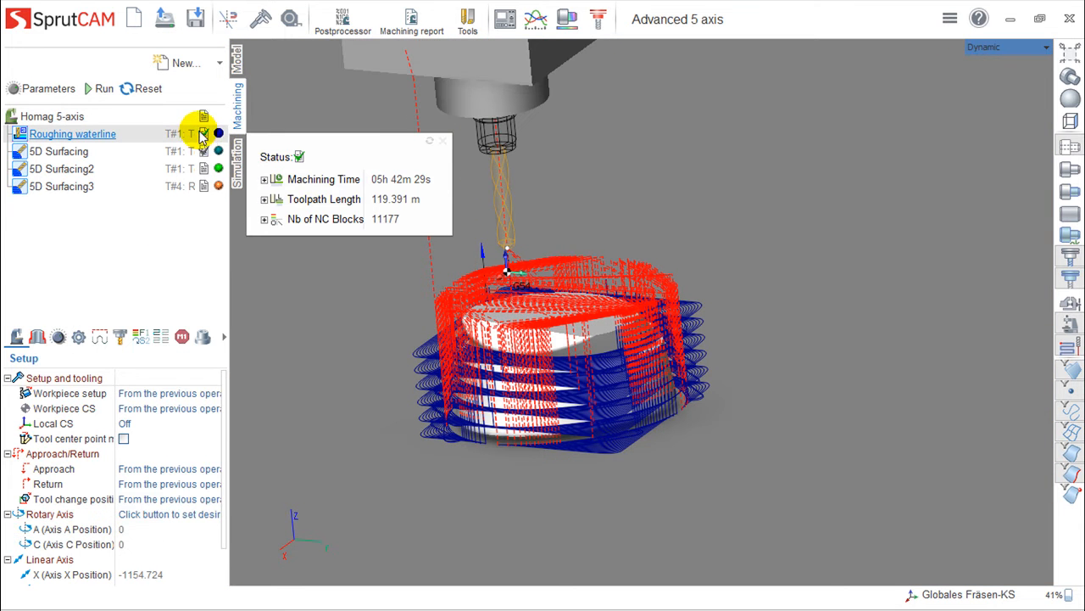
double_click(89, 133)
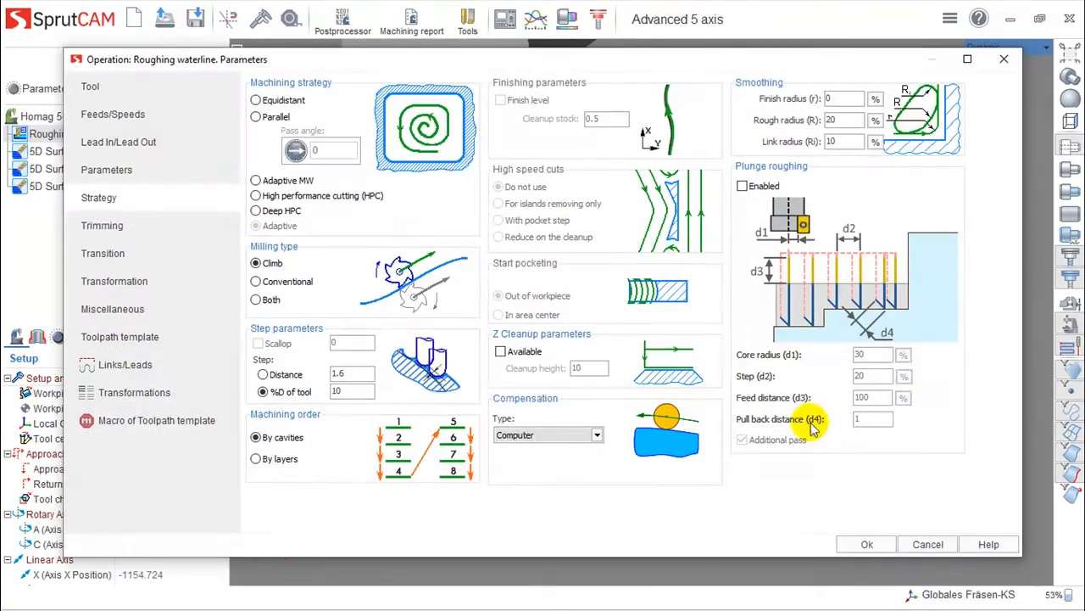
- Close the roughing operation's parameters and its status summary, and delete the Roughing waterline operation from the project
left_click(948, 546)
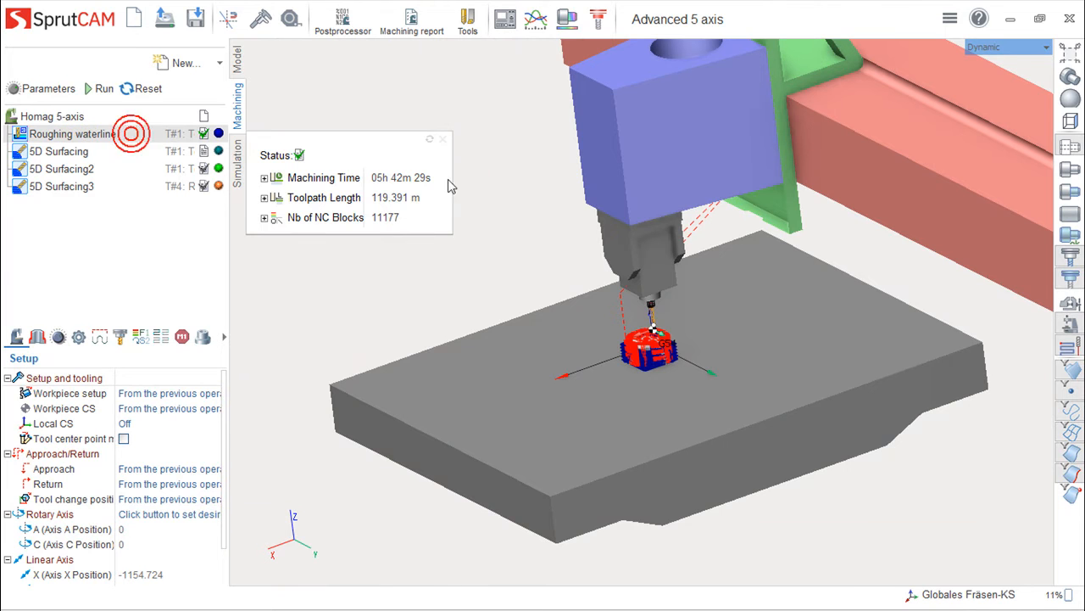
left_click(445, 140)
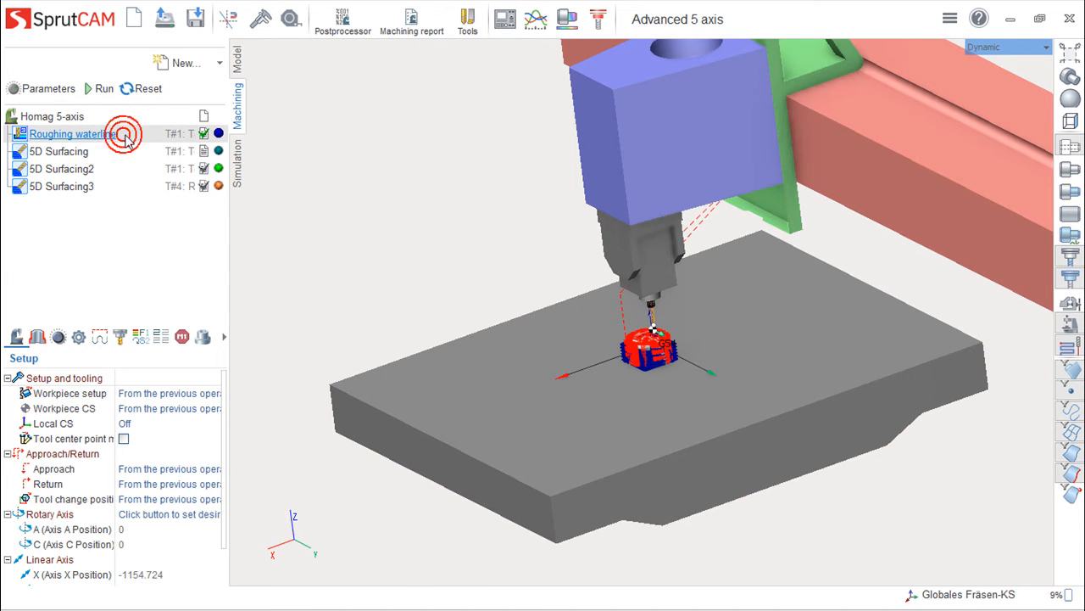
key("Delete")
left_click(604, 337)
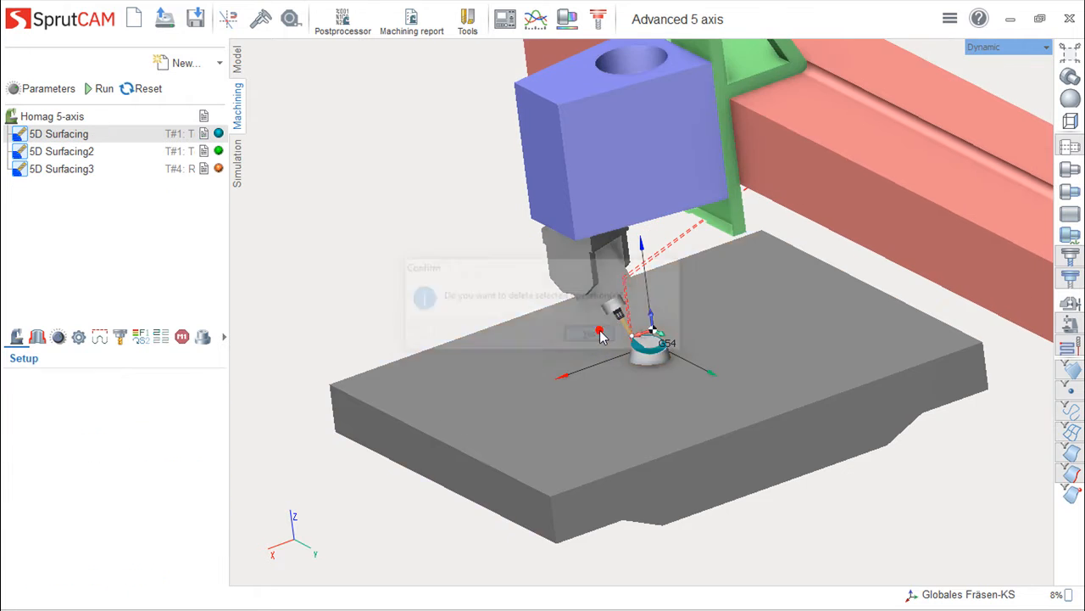
- Examine the 5D Surfacing toolpath around the part's sloped faces from several angles and view the operation's strategy settings
scroll(710, 305, "up", 5)
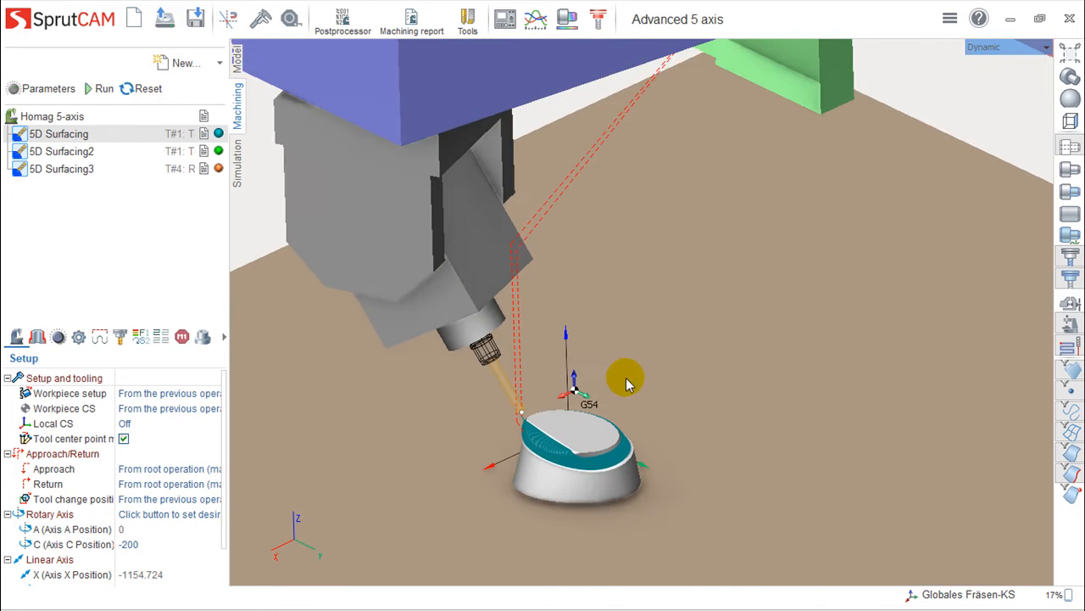
mouse_move(676, 297)
left_mouse_down()
mouse_move(662, 332)
mouse_move(637, 335)
mouse_move(686, 325)
mouse_move(667, 354)
mouse_move(660, 398)
left_mouse_up()
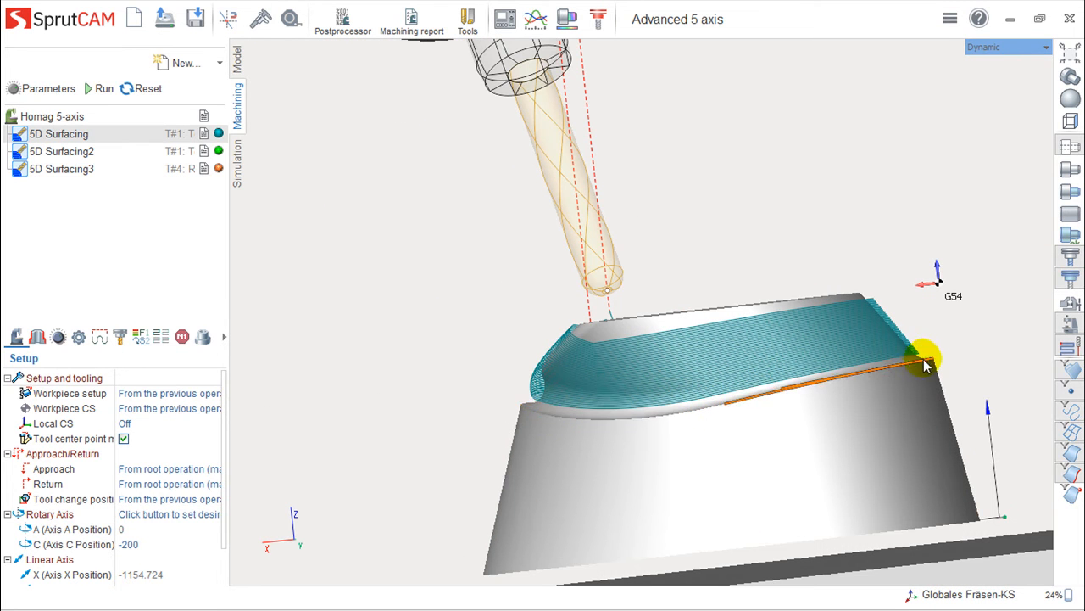
mouse_move(599, 412)
left_mouse_down()
mouse_move(683, 334)
mouse_move(707, 364)
left_mouse_up()
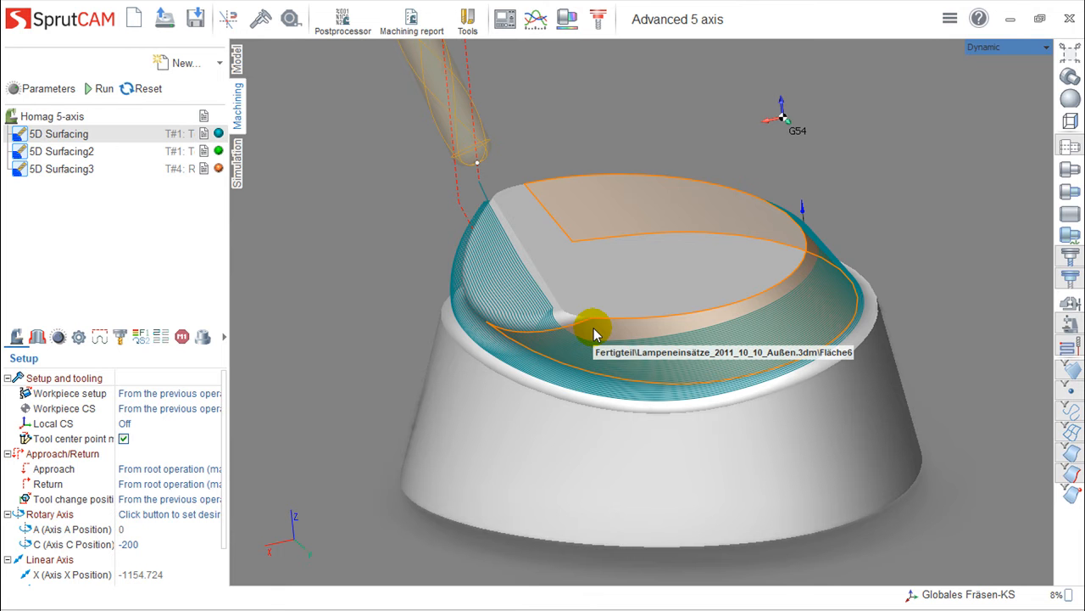
double_click(706, 360)
left_click(684, 307)
middle_click_drag(694, 352, 741, 390)
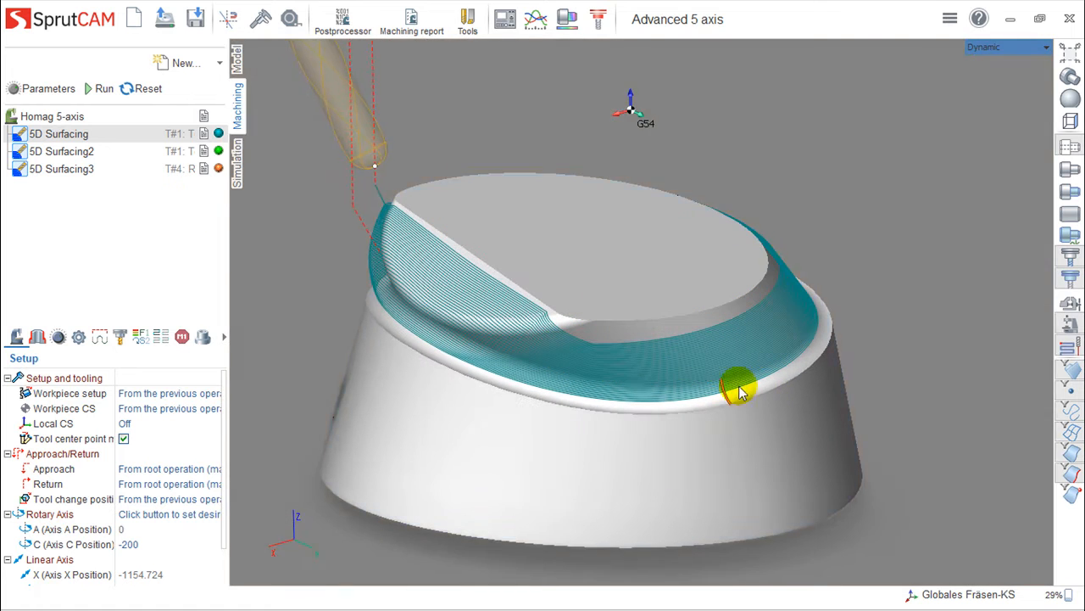
double_click(63, 135)
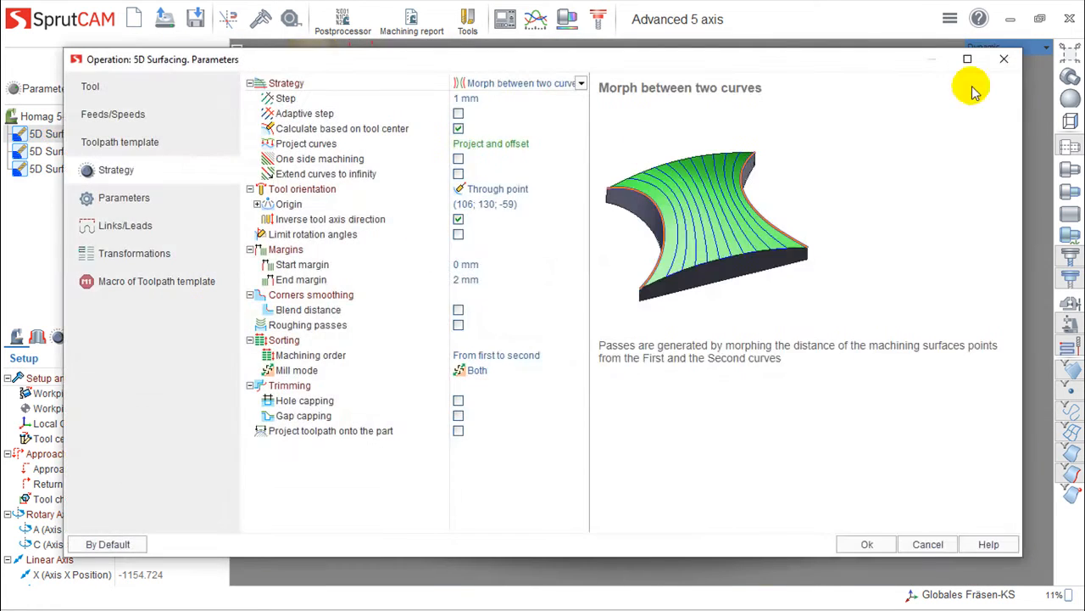
left_click(1005, 61)
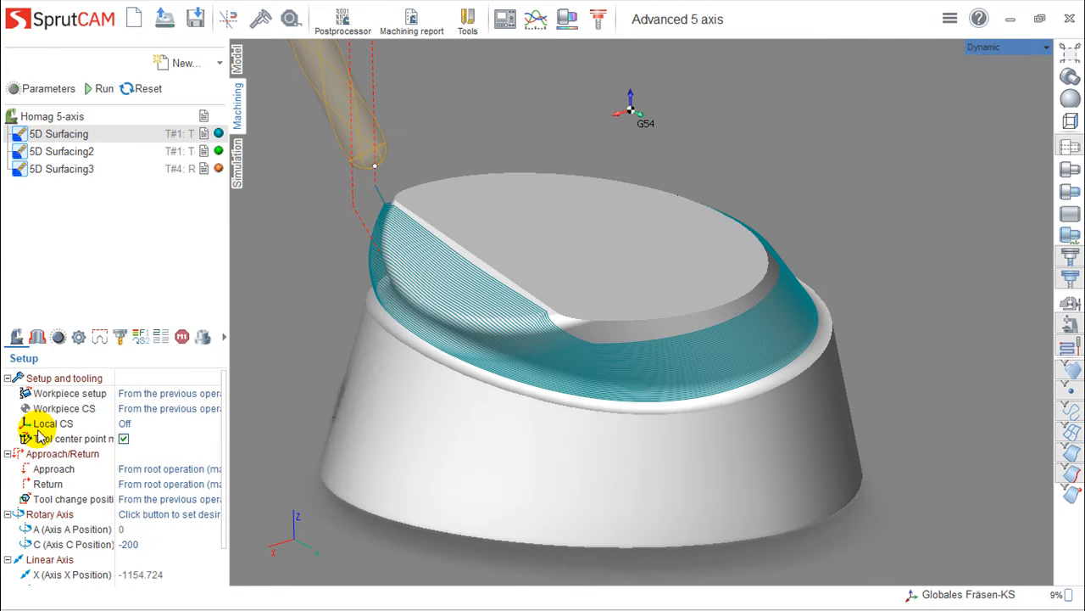
- Review the 5D Surfacing job assignment by highlighting its machining surfaces, first curve and second curve on the part
left_click(37, 339)
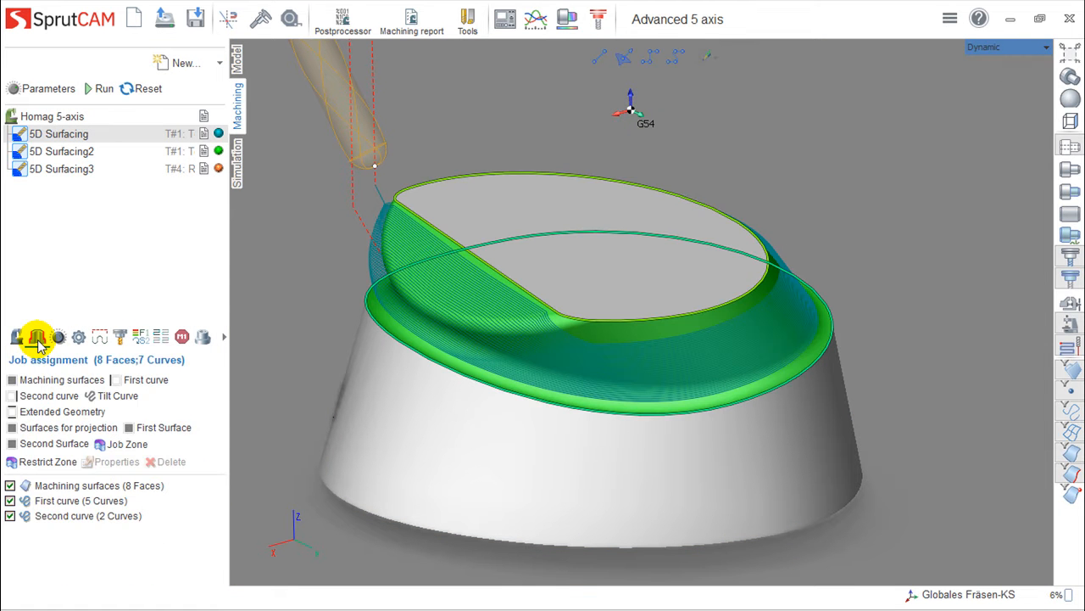
left_click(76, 488)
right_click_drag(594, 433, 721, 320)
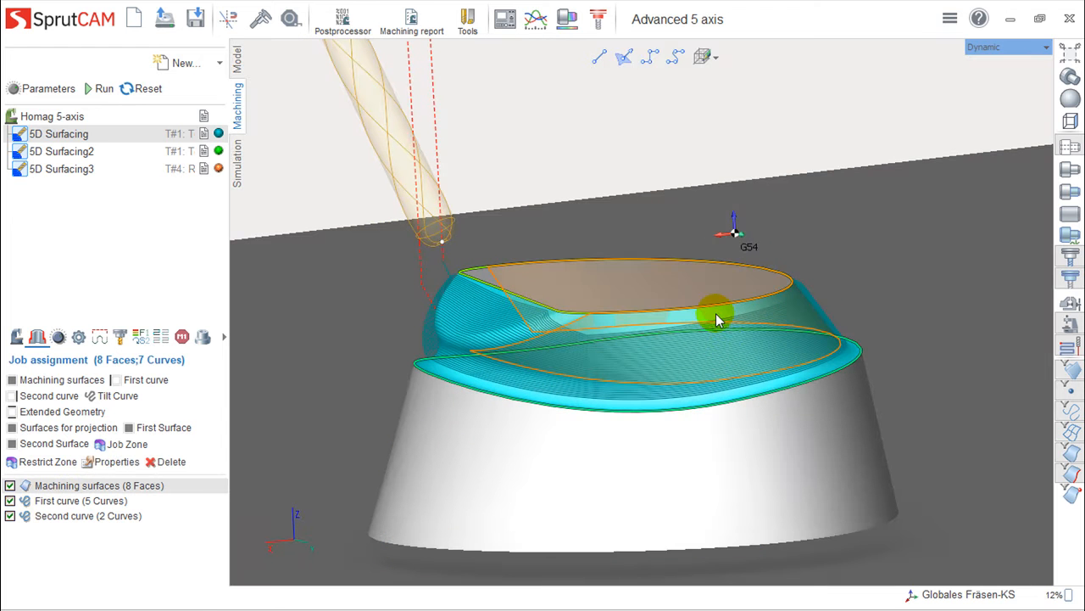
left_click(75, 501)
left_click(74, 516)
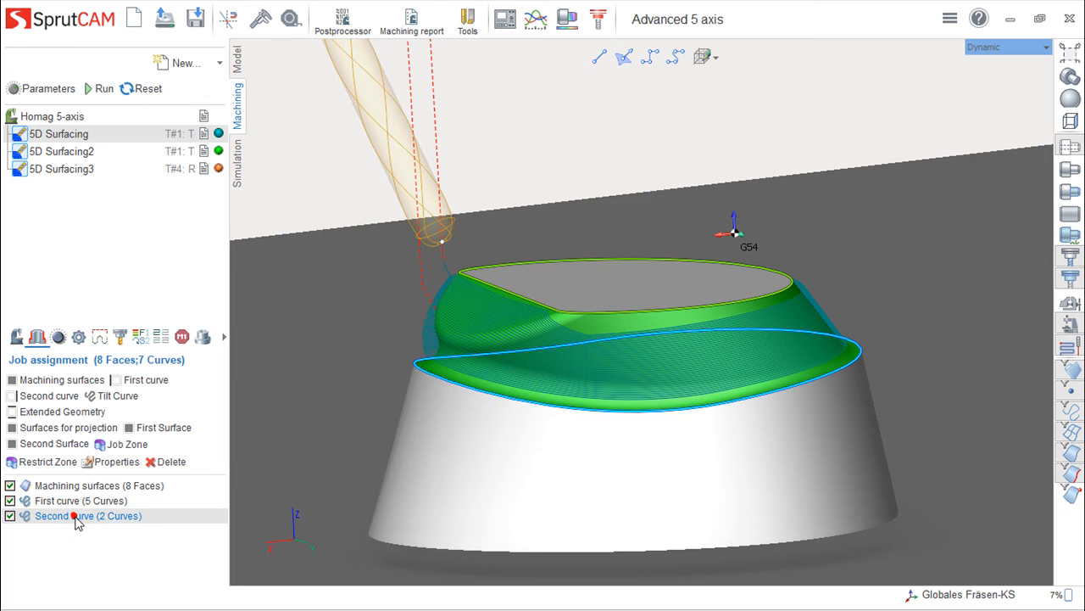
right_click_drag(424, 468, 819, 312)
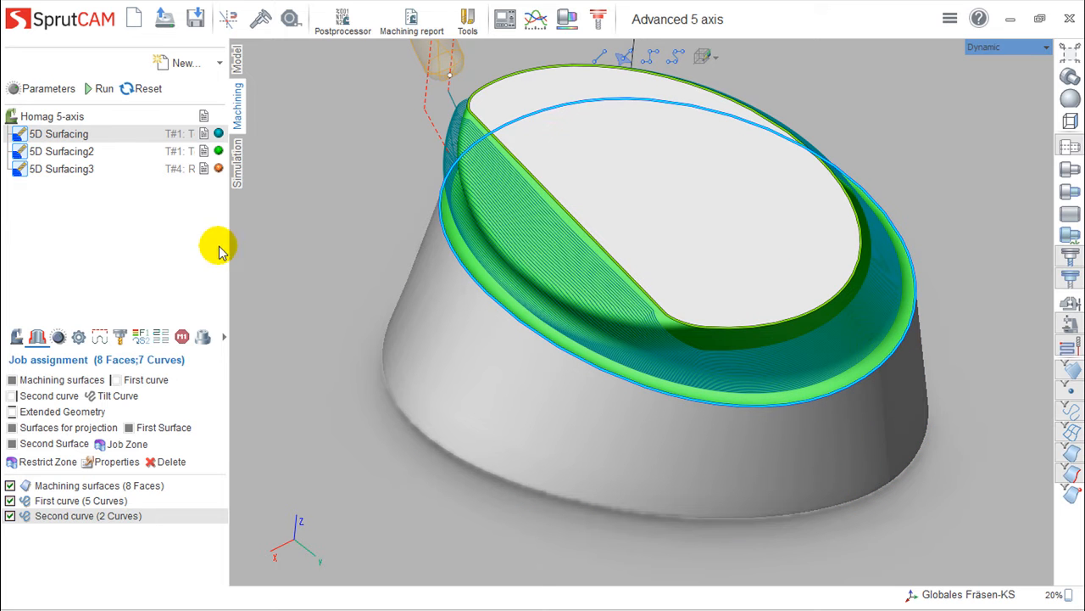
- Open the 5D Surfacing parameters and review the available strategies and the mill mode, keeping Morph between two curves
double_click(62, 133)
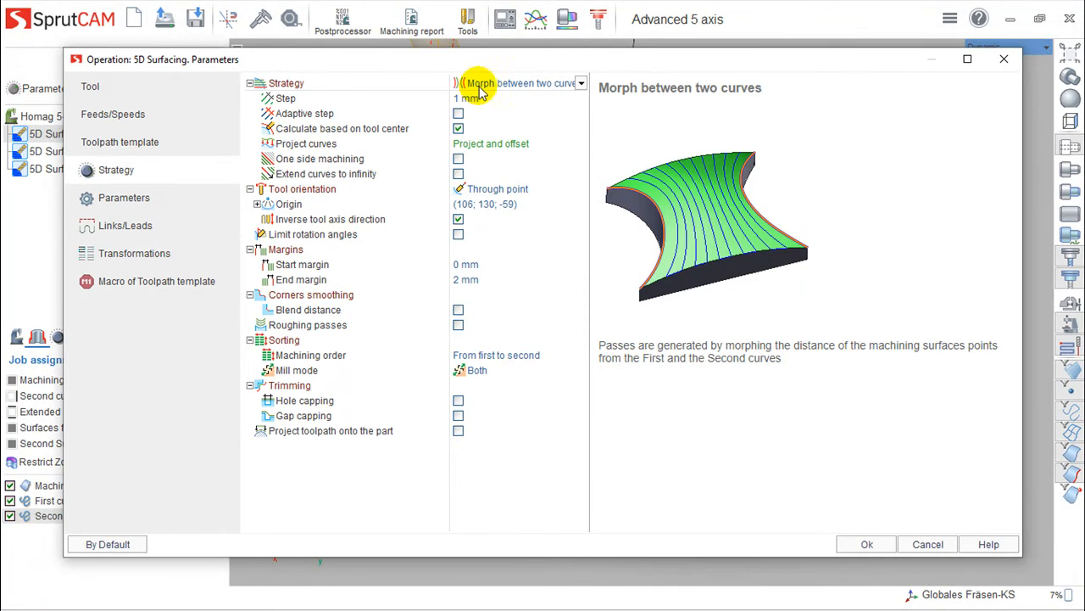
left_click(581, 83)
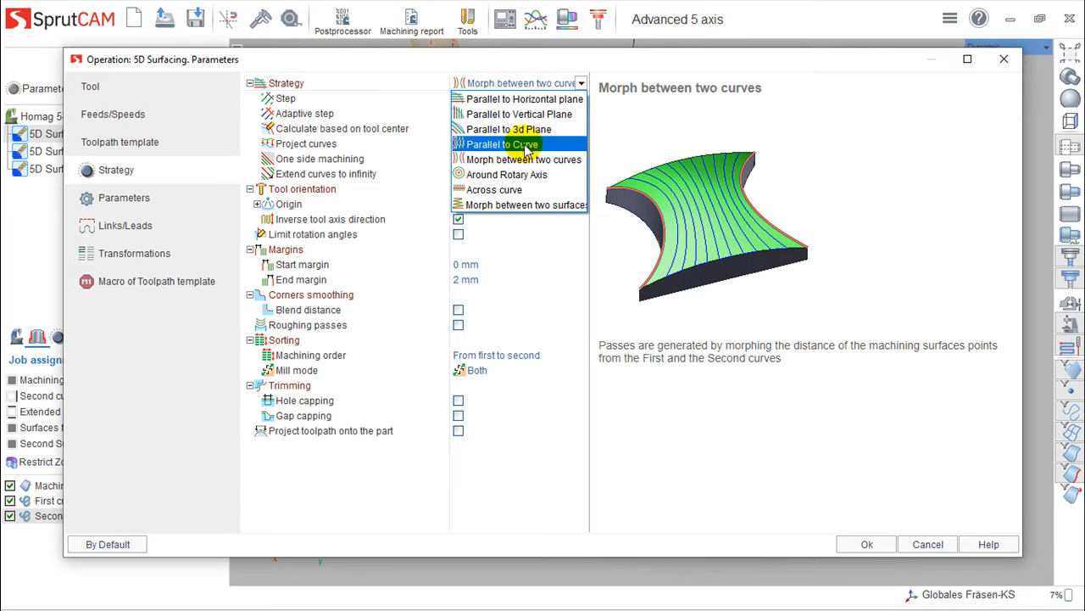
left_click(715, 56)
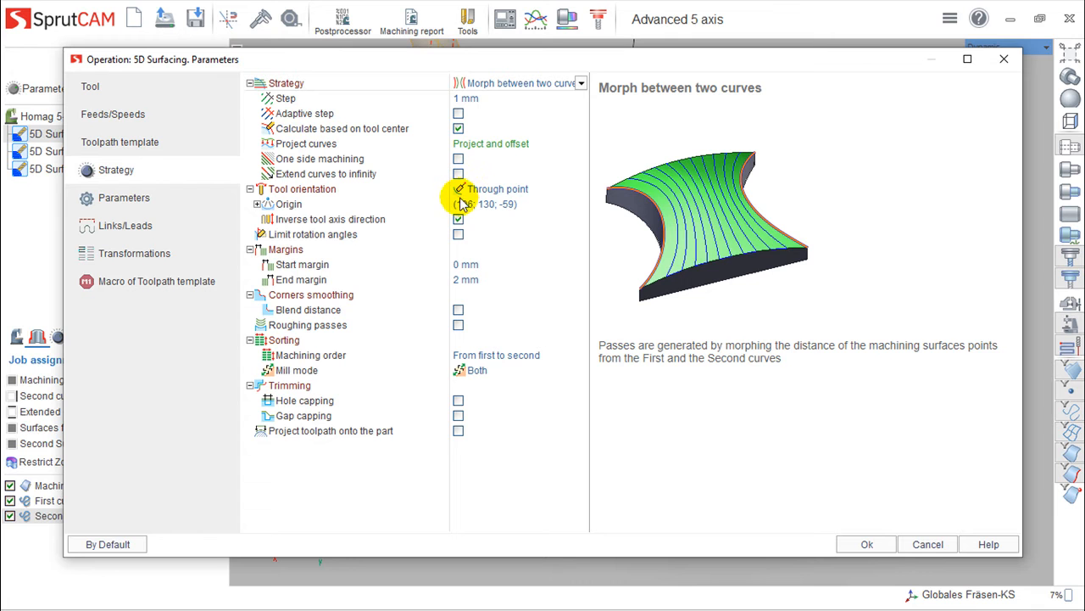
left_click(469, 374)
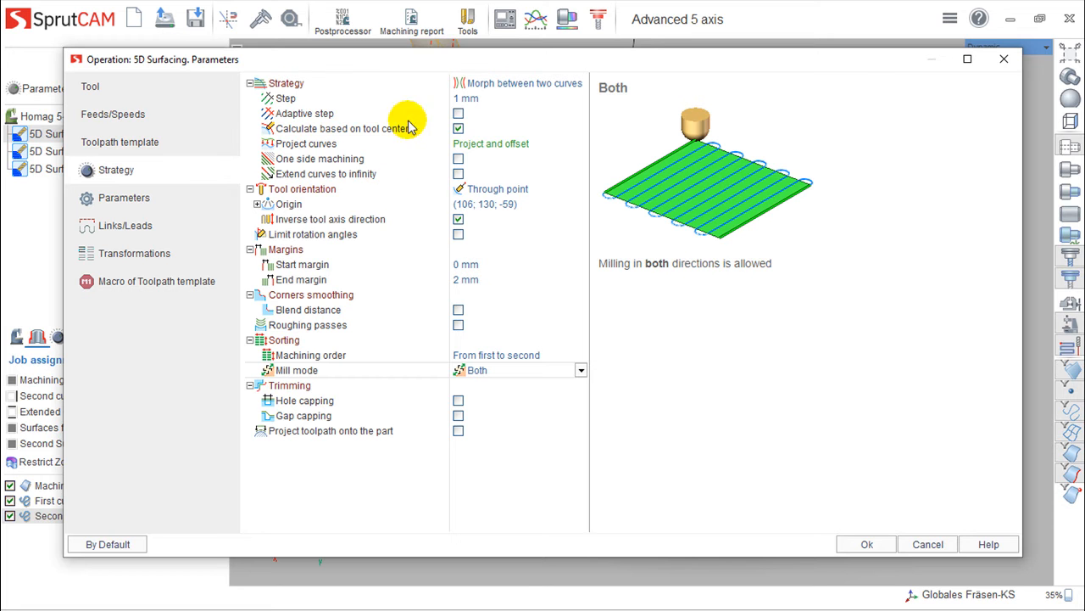
left_click(509, 83)
left_click(578, 83)
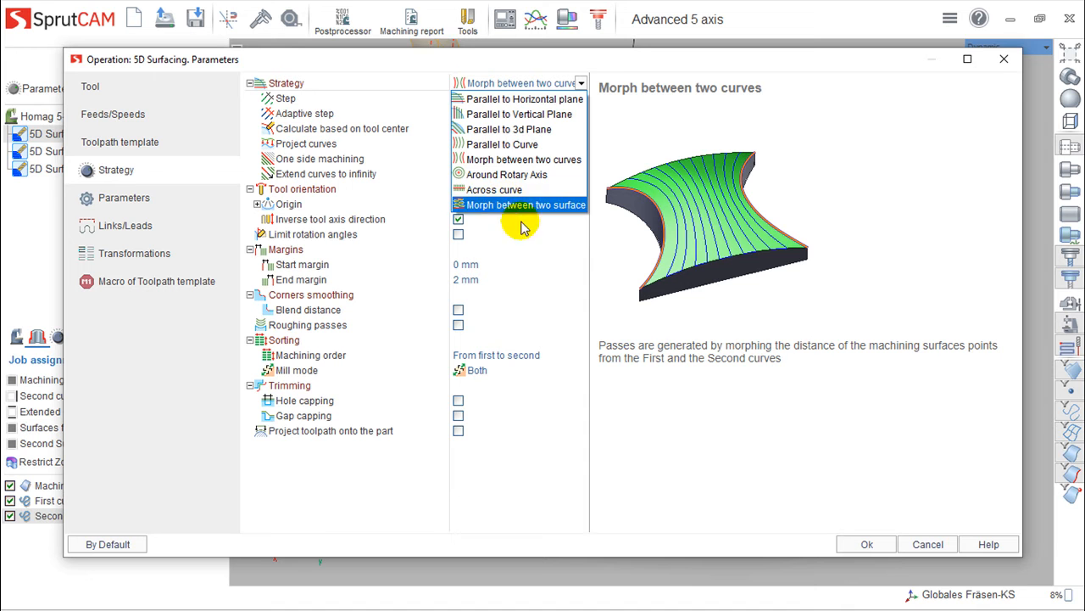
left_click(543, 249)
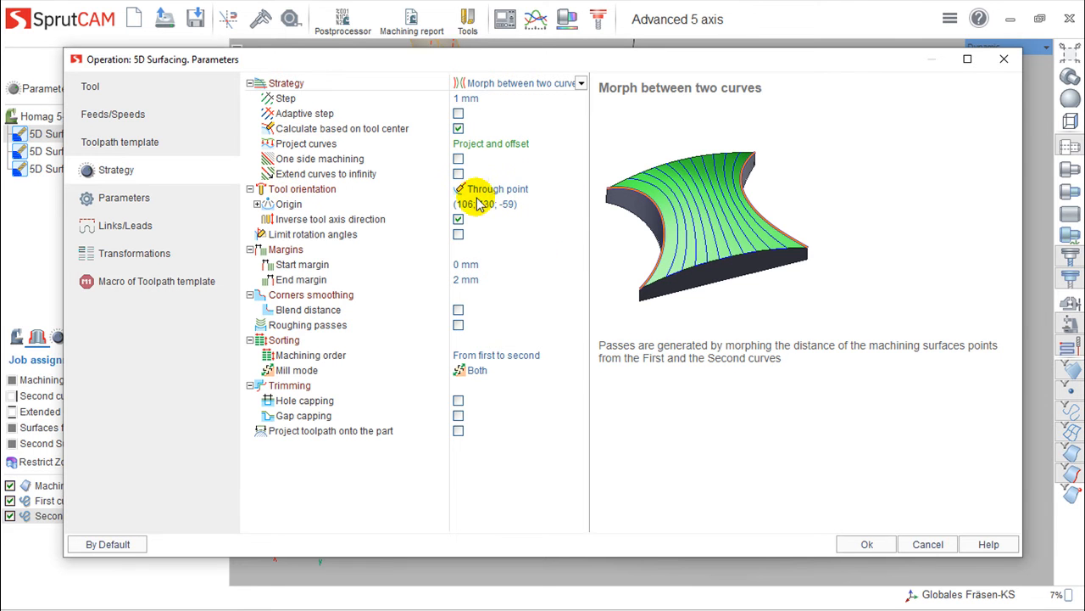
- Look through the operation's check and simulation parameters, its toolpath template and the Project curves options, keeping Project and offset
left_click(123, 198)
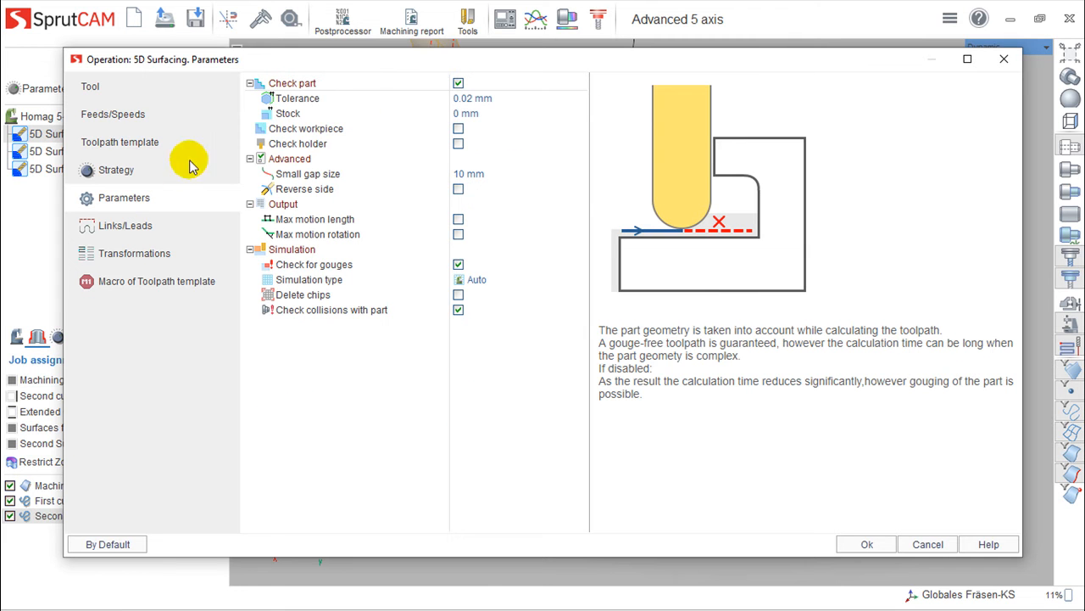
left_click(128, 146)
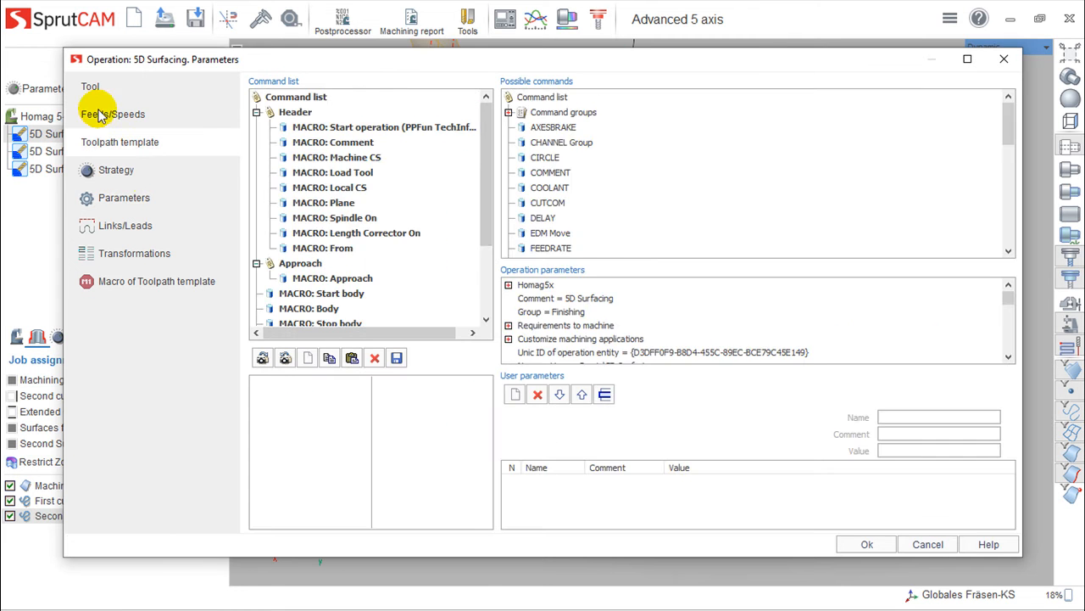
left_click(116, 169)
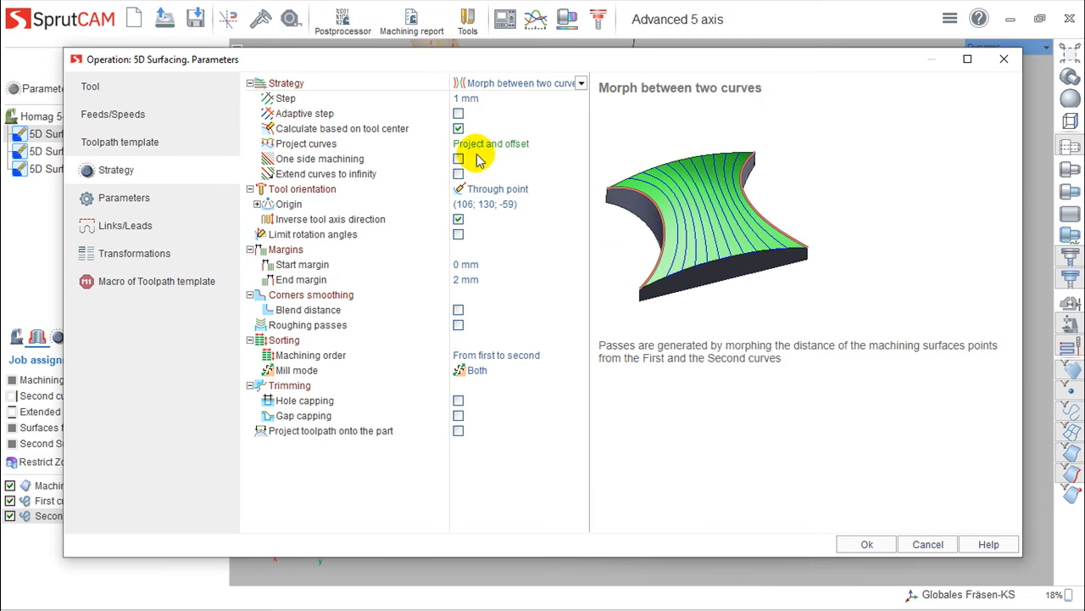
left_click(507, 145)
left_click(581, 143)
left_click(546, 236)
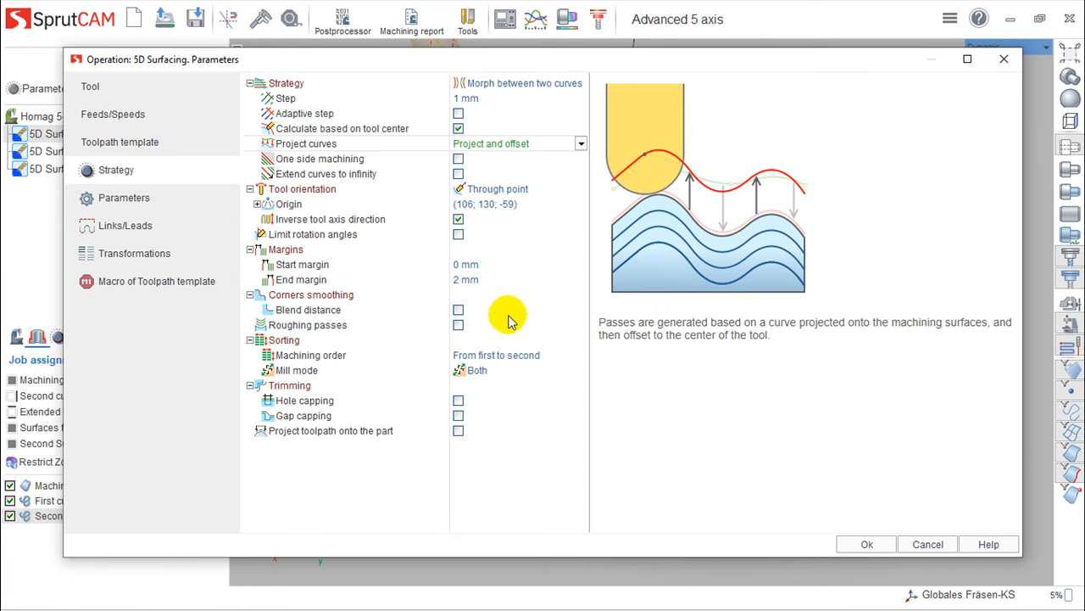
- Set the 5D Surfacing machining order to From outside in, recalculate the toolpath and view it on the part
left_click(503, 355)
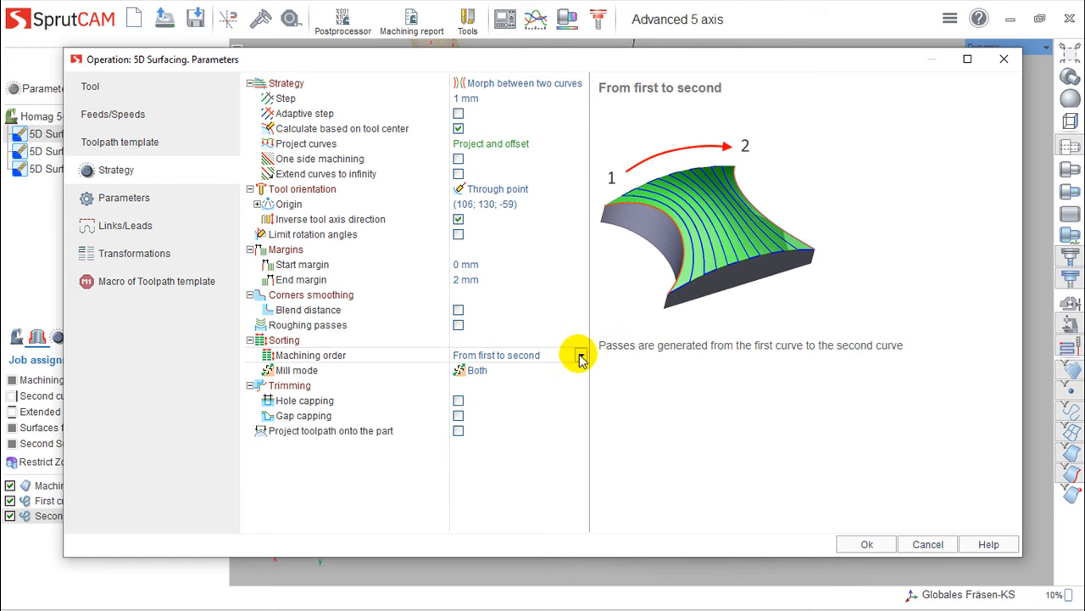
left_click(580, 356)
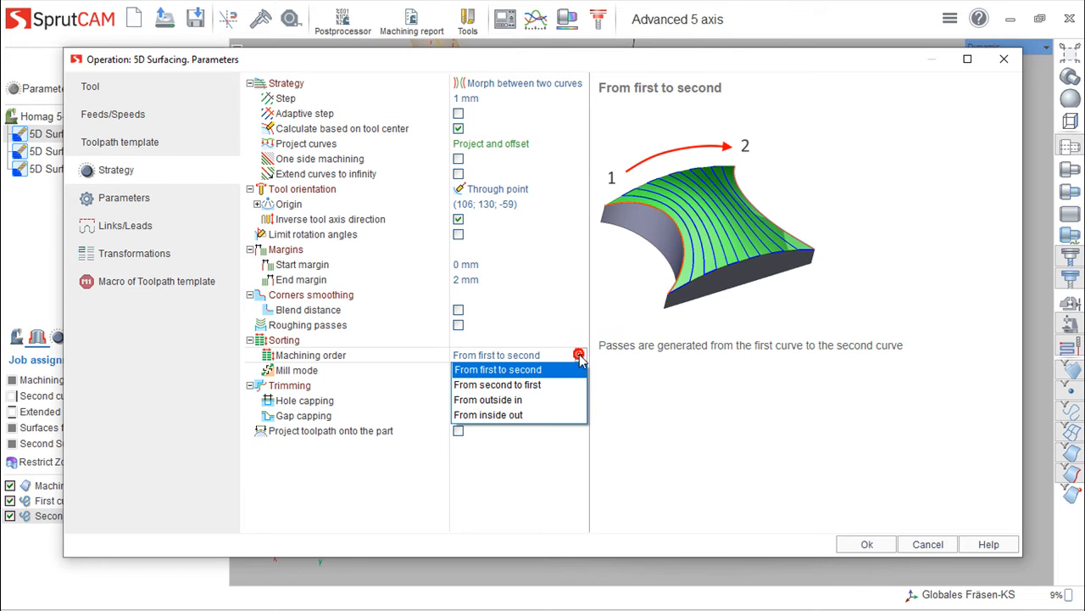
left_click(506, 401)
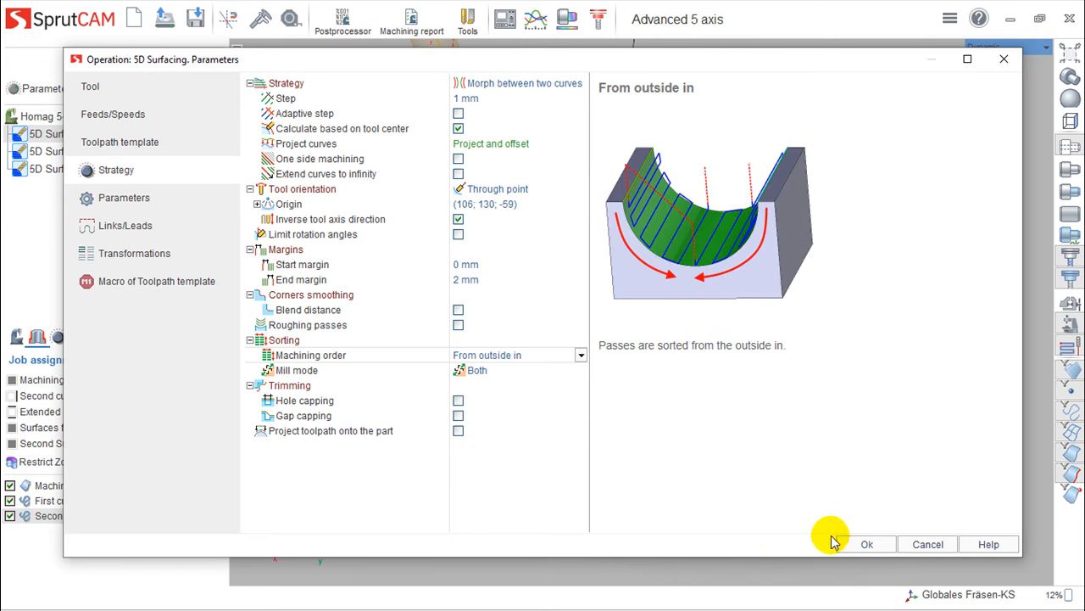
left_click(867, 545)
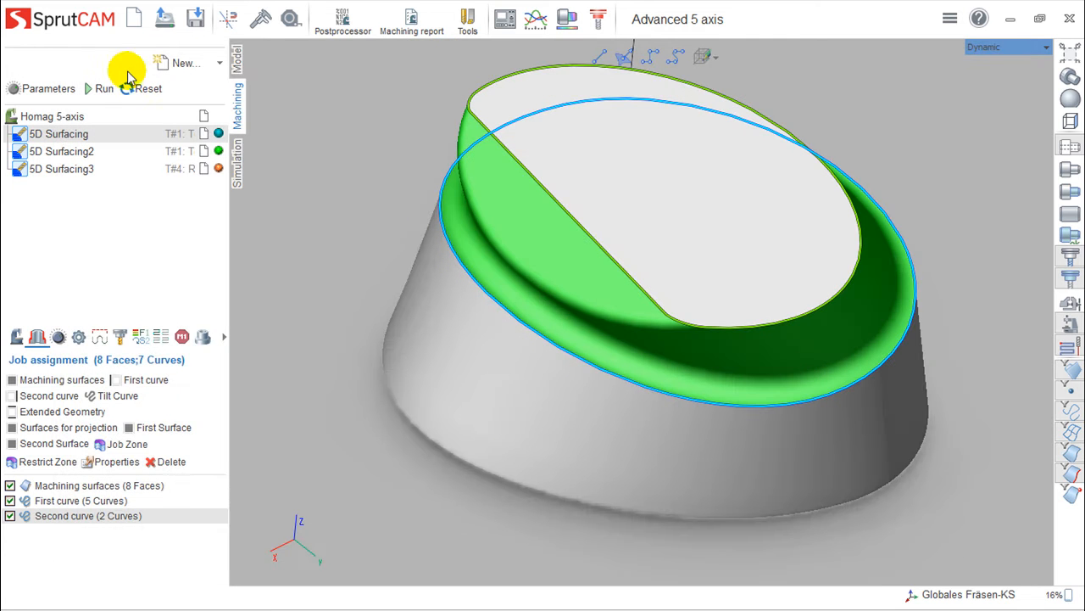
left_click(100, 88)
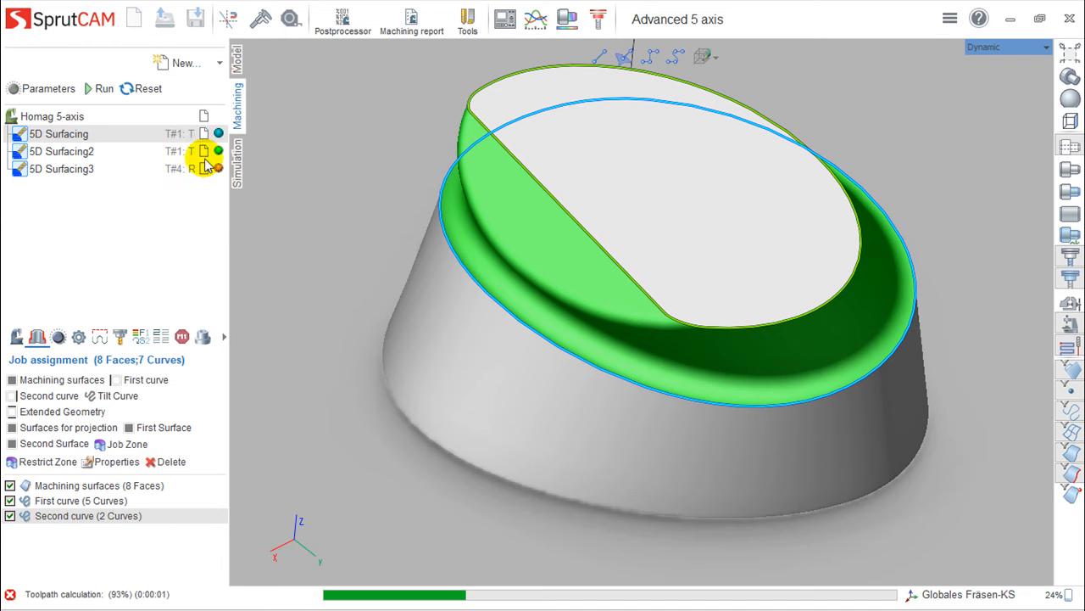
middle_click_drag(700, 402, 718, 348)
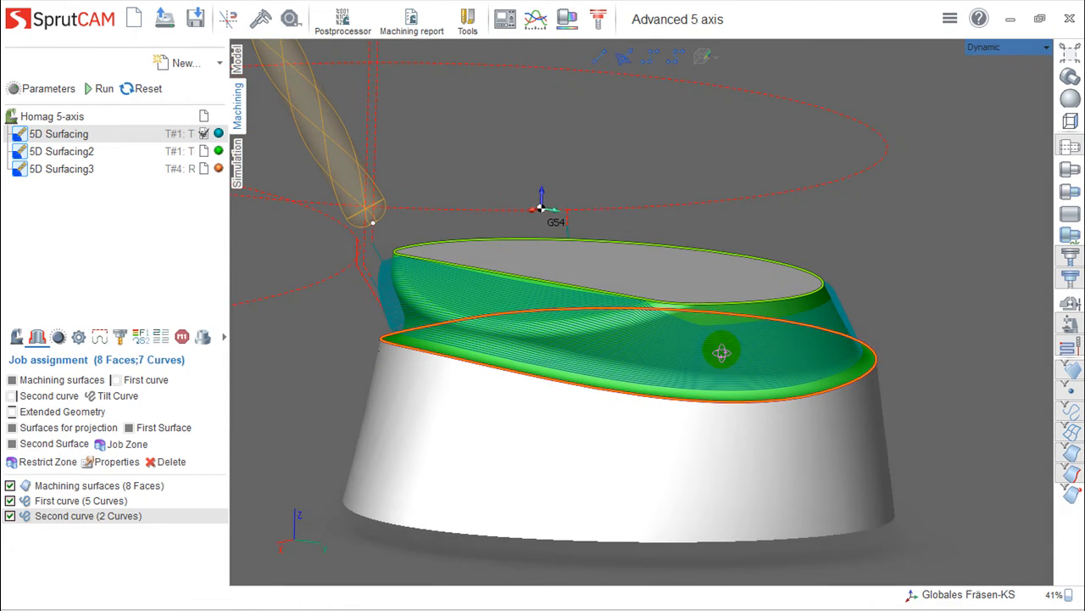
- Simulate the recalculated 5D Surfacing operation on the block workpiece, reduce the playback speed, and return to machining
left_click(237, 163)
middle_click_drag(334, 260, 338, 288)
middle_click_drag(405, 259, 520, 228)
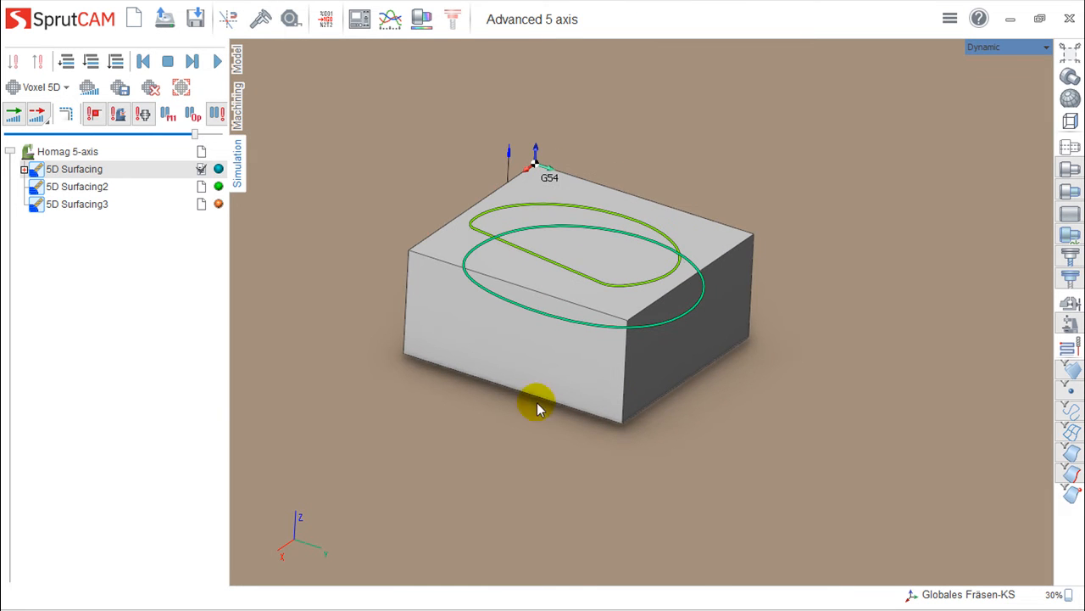
left_click(217, 61)
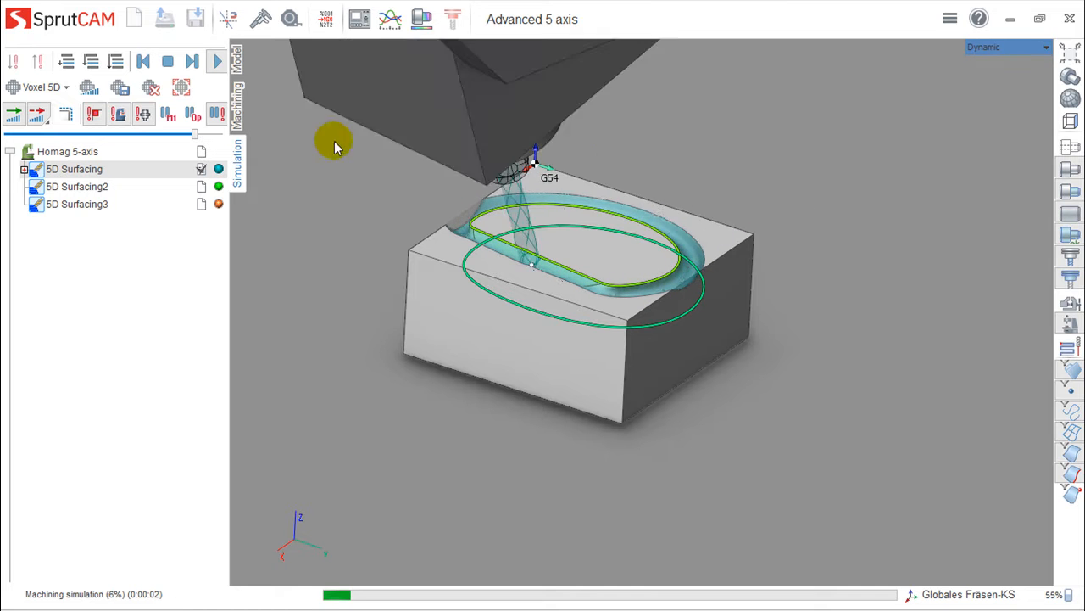
left_click_drag(194, 135, 122, 135)
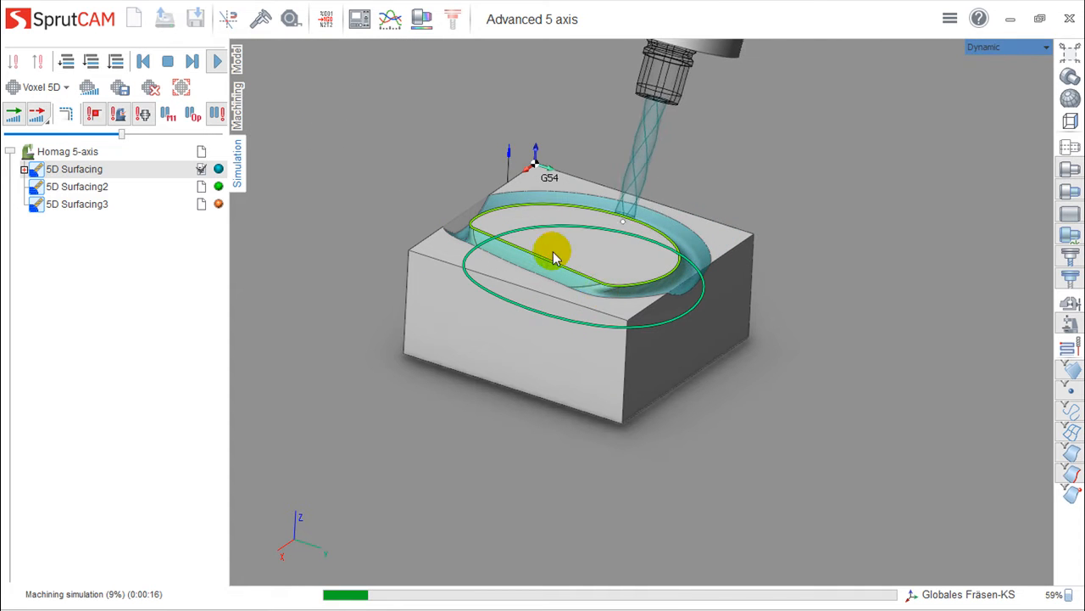
left_click(237, 104)
- Open the Chamfer simultaneous project from the Milling 5D examples
left_click(165, 18)
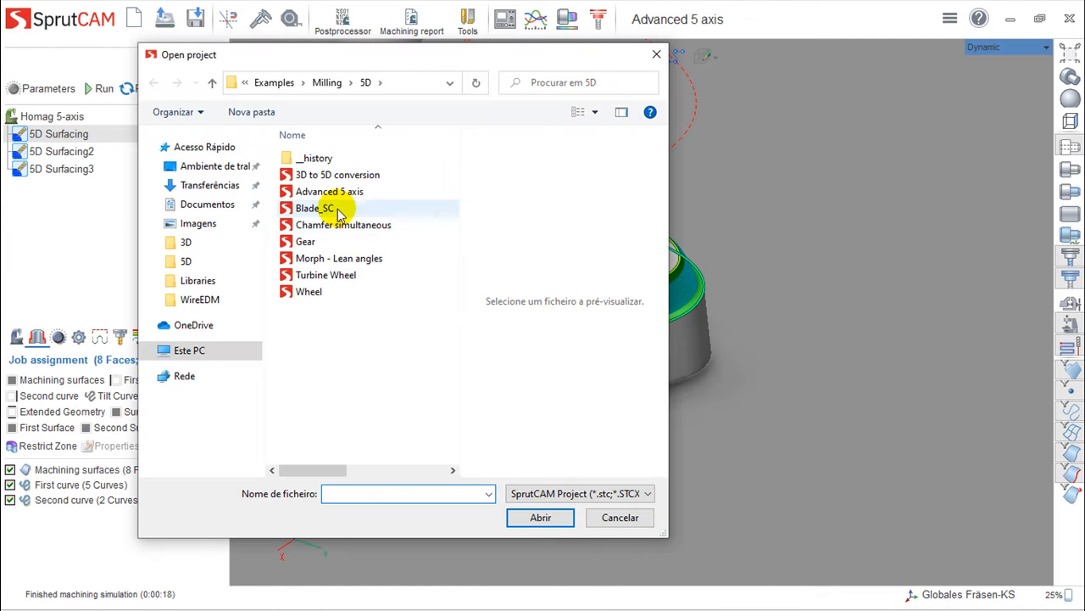
left_click(373, 227)
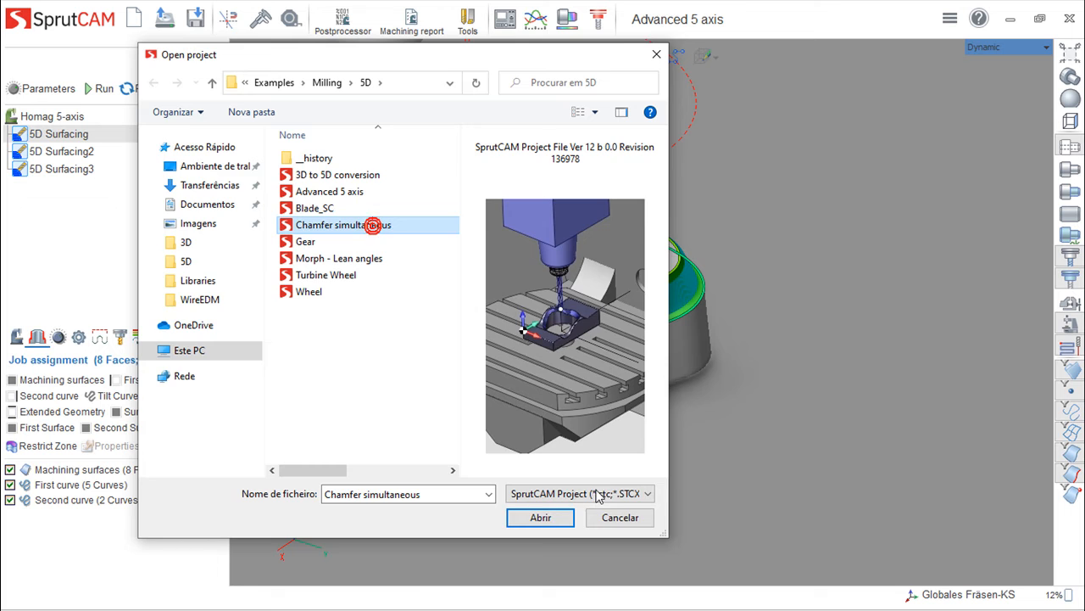
left_click(540, 517)
left_click(586, 334)
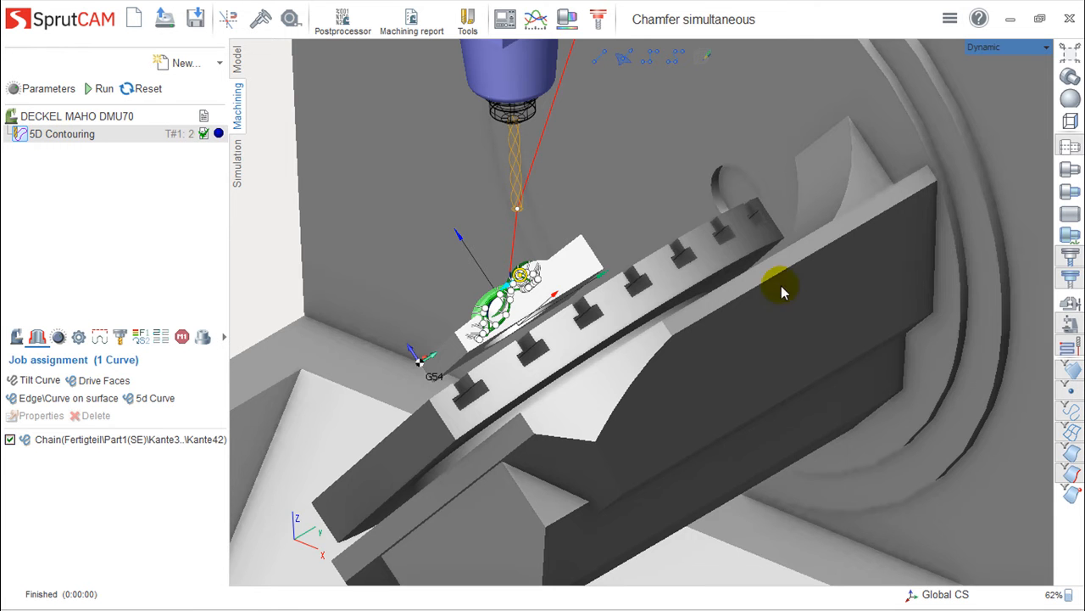
- Examine the chamfer toolpath on the part and the 5D Contouring operation's strategy and trimming parameters, leaving them unchanged
right_click_drag(782, 292, 621, 368)
scroll(621, 378, "down", 5)
scroll(619, 367, "up", 5)
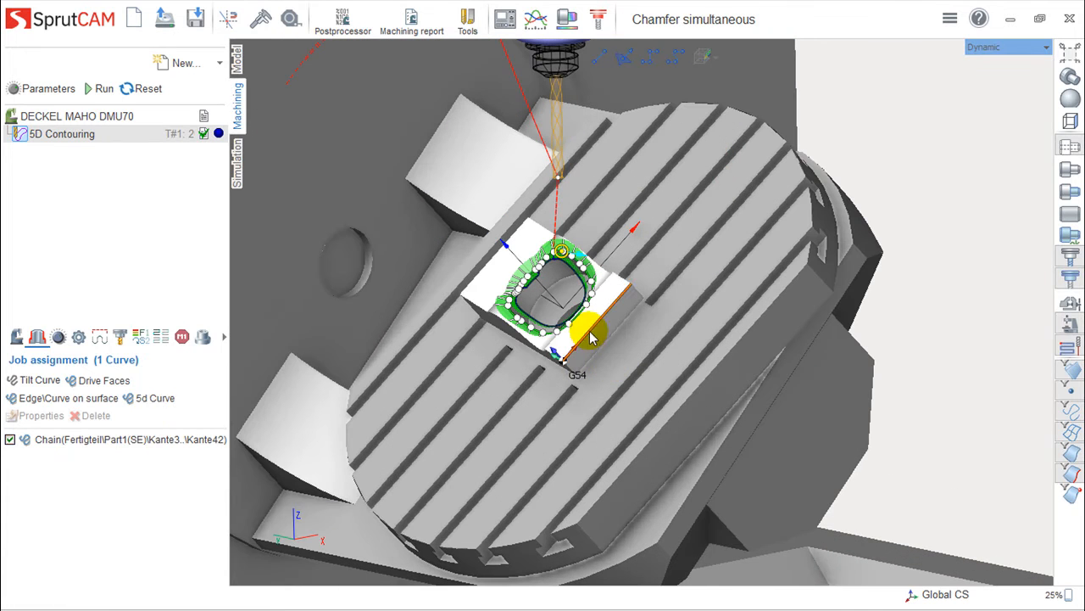
double_click(61, 136)
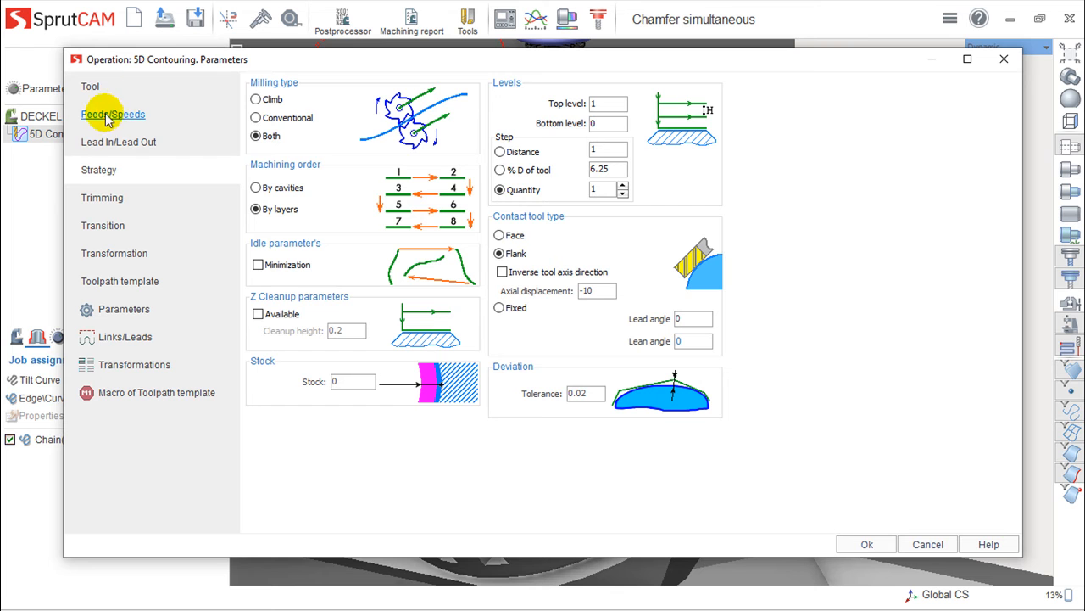
left_click(103, 198)
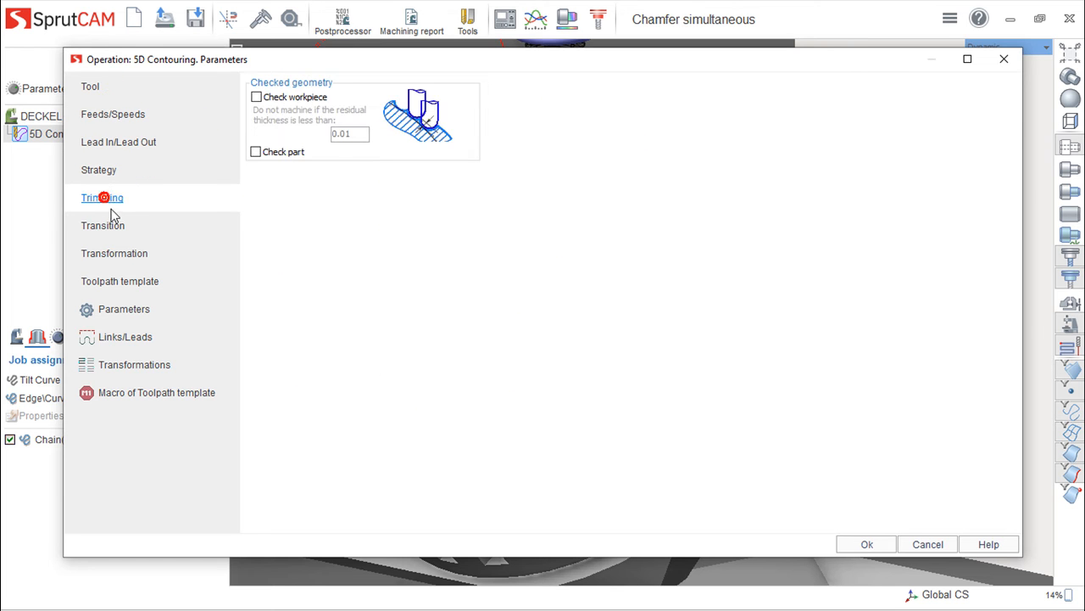
left_click(928, 544)
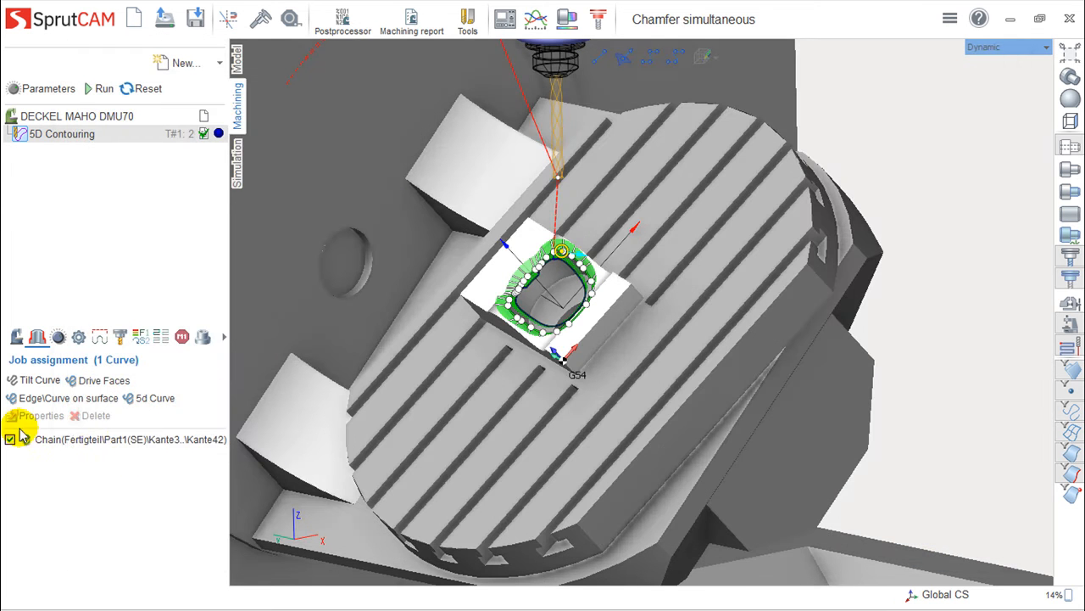
- Delete the existing edge chain from the 5D Contouring job assignment
scroll(570, 314, "up", 5)
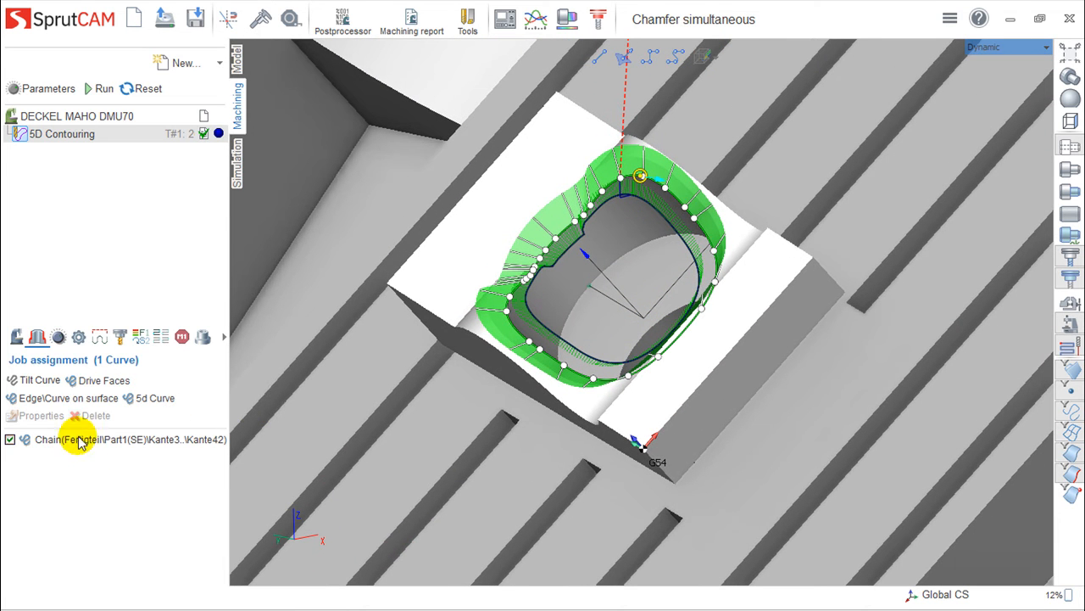
left_click(84, 438)
left_click(95, 416)
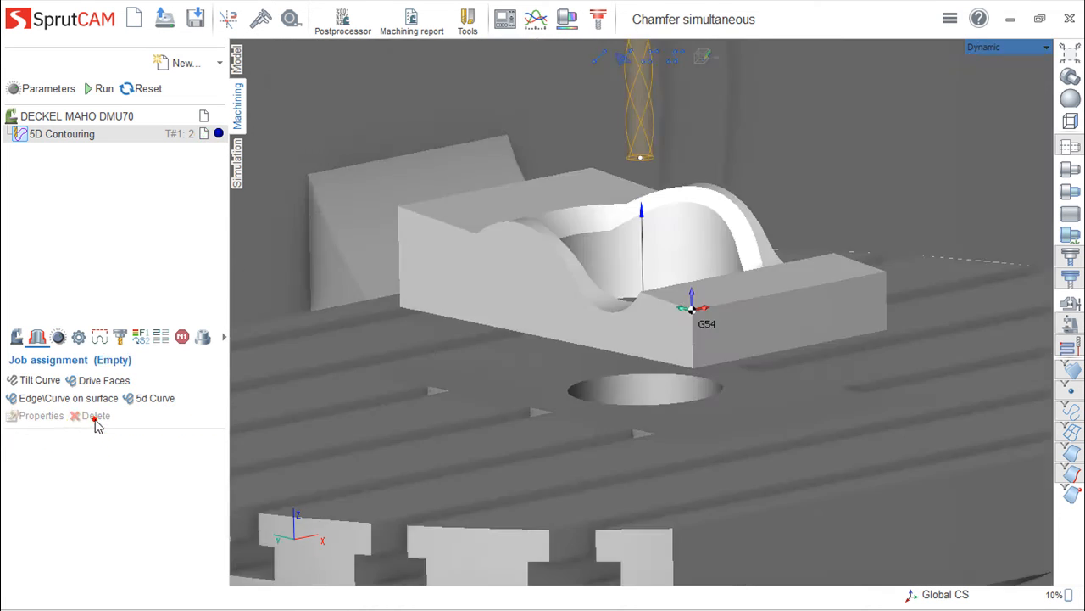
- Select the two adjoining upper rim edges of the part's central opening and add them to the job assignment as Edge\Curve on surface
scroll(577, 498, "down", 5)
middle_click_drag(565, 486, 544, 495)
scroll(589, 470, "up", 5)
scroll(585, 471, "up", 2)
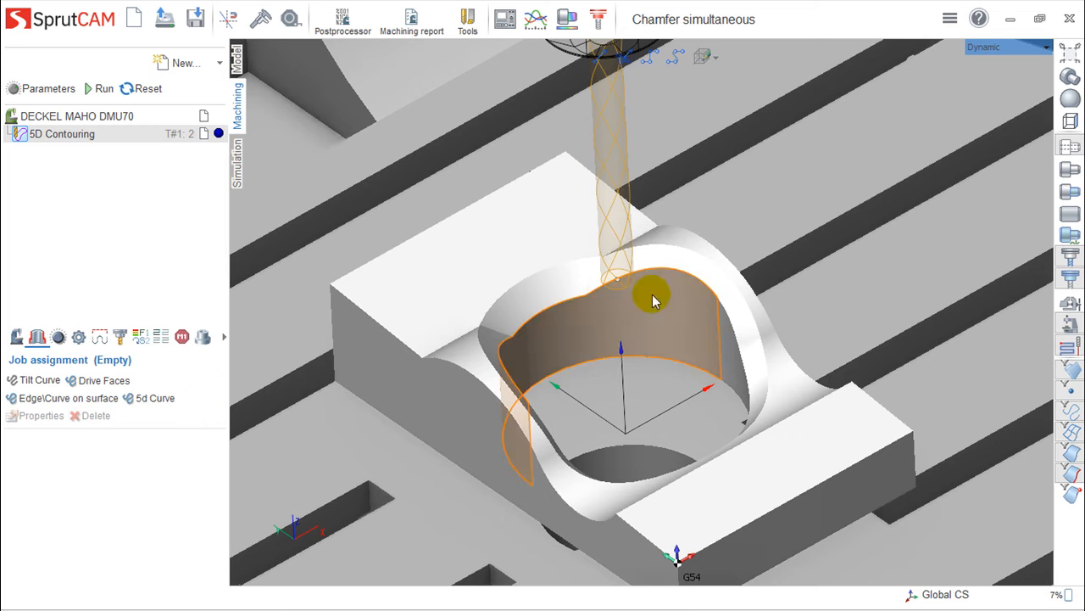
left_click(735, 343)
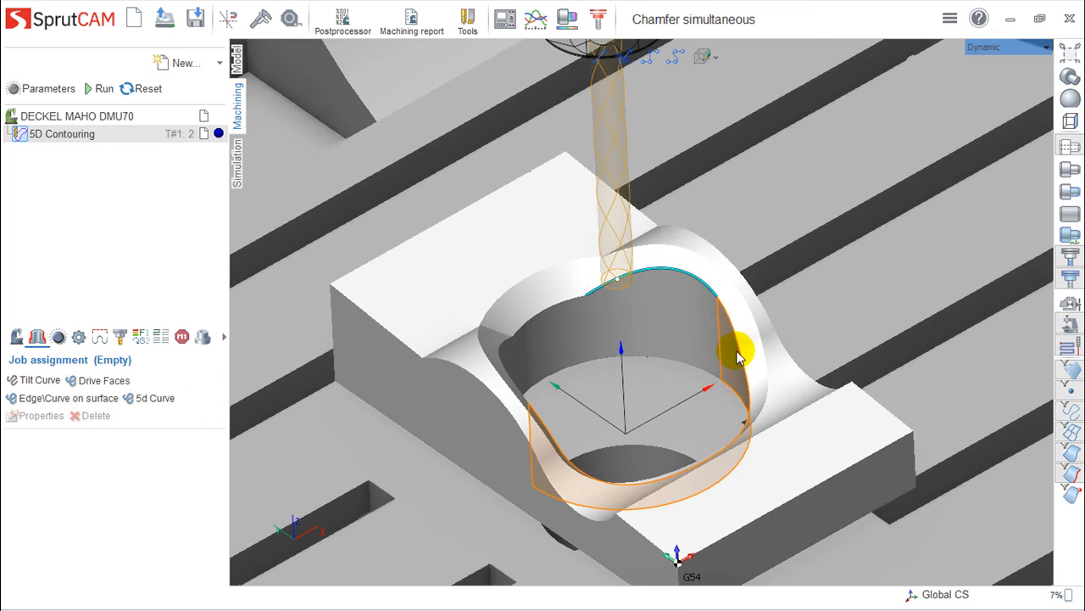
left_click(734, 332)
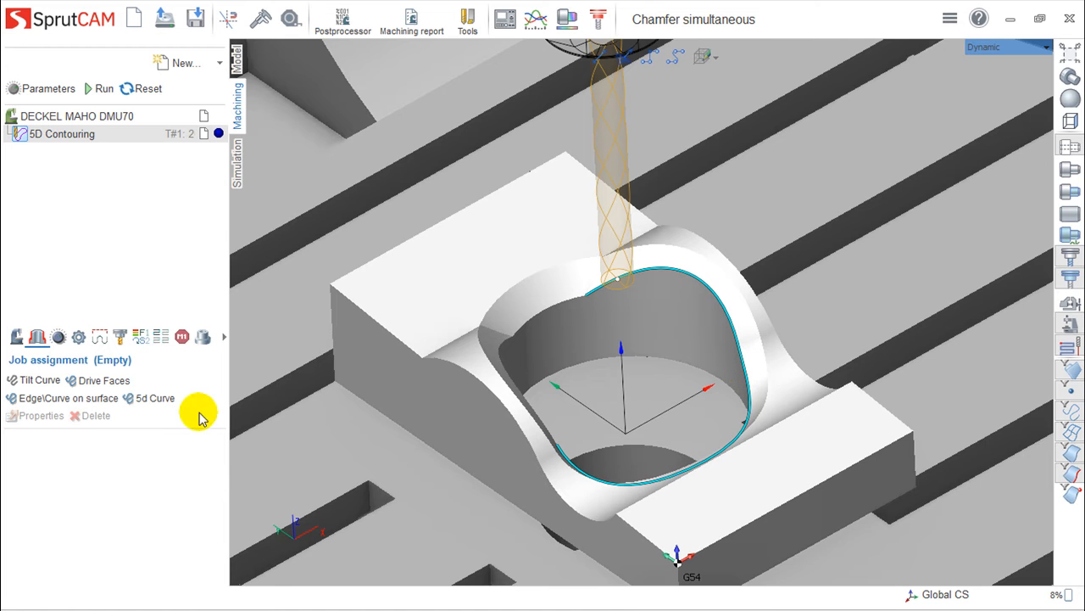
scroll(584, 309, "up", 5)
middle_click_drag(680, 290, 595, 104)
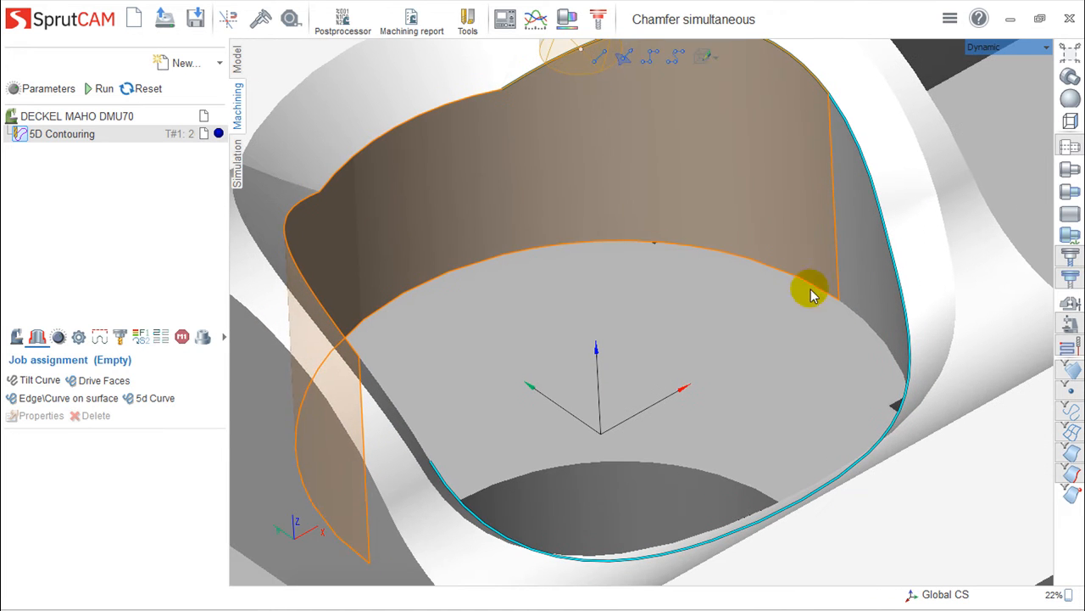
left_click(34, 398)
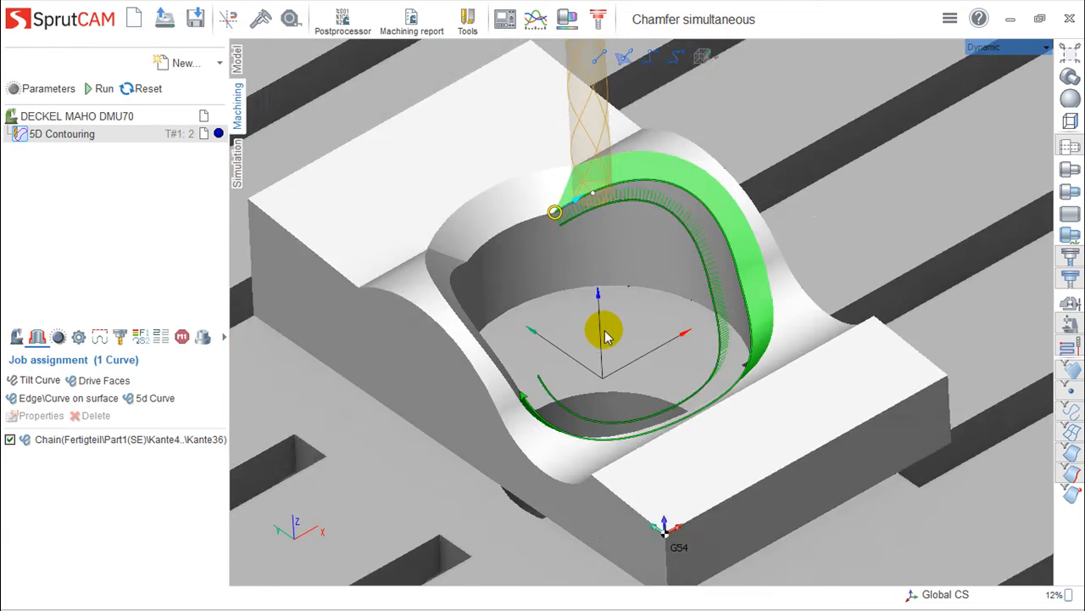
mouse_move(605, 337)
right_mouse_down()
mouse_move(610, 327)
mouse_move(673, 347)
mouse_move(663, 344)
right_mouse_up()
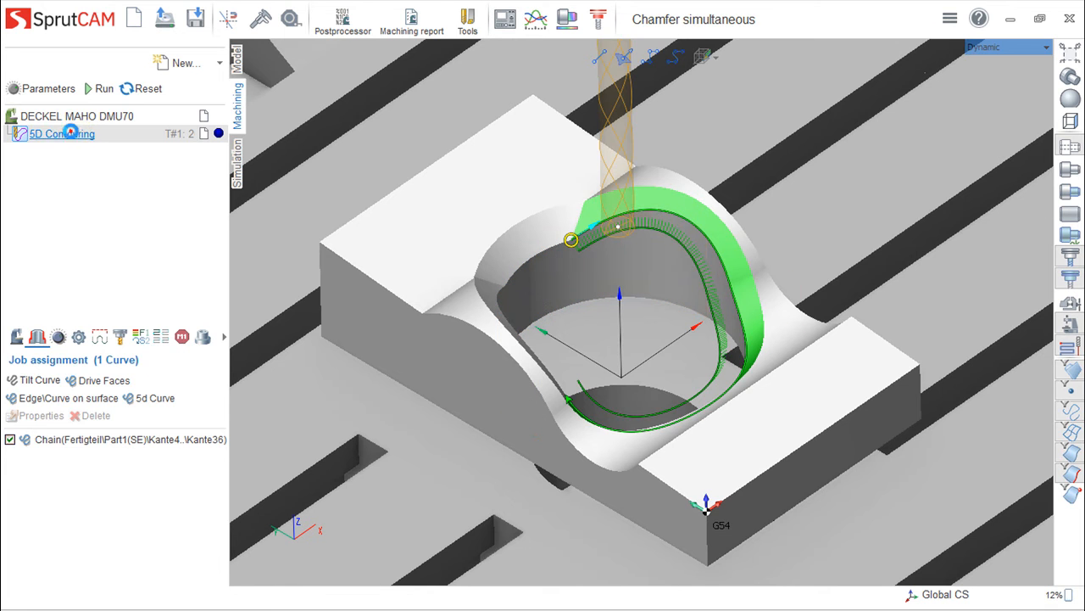
- Look through the 5D Contouring strategy, trimming, transition, lead in/lead out, and check and simulation parameters, discarding any changes
double_click(73, 136)
left_click(110, 174)
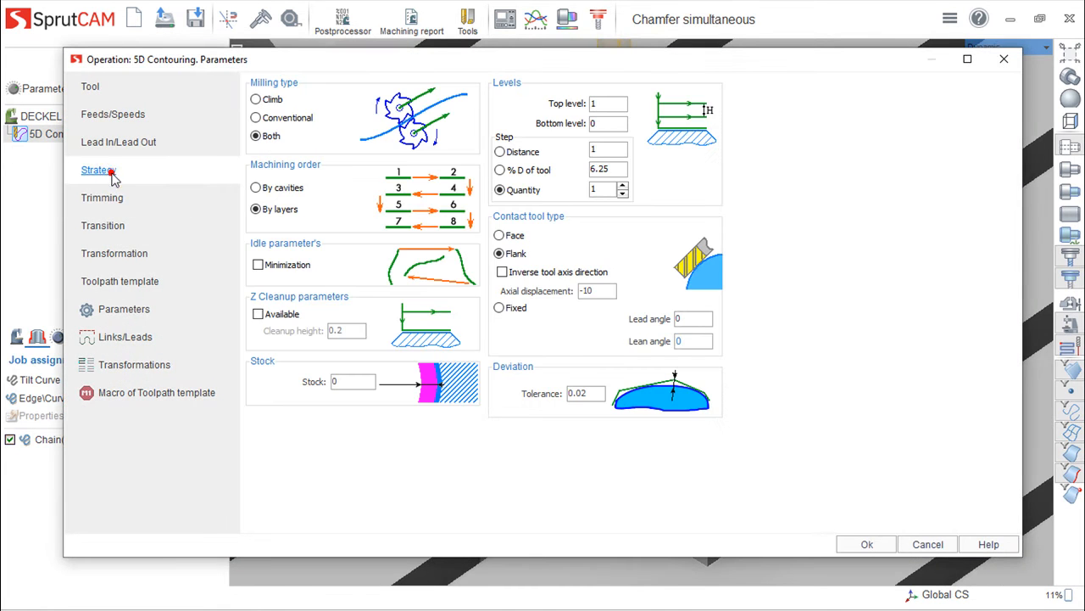
left_click(105, 198)
left_click(108, 225)
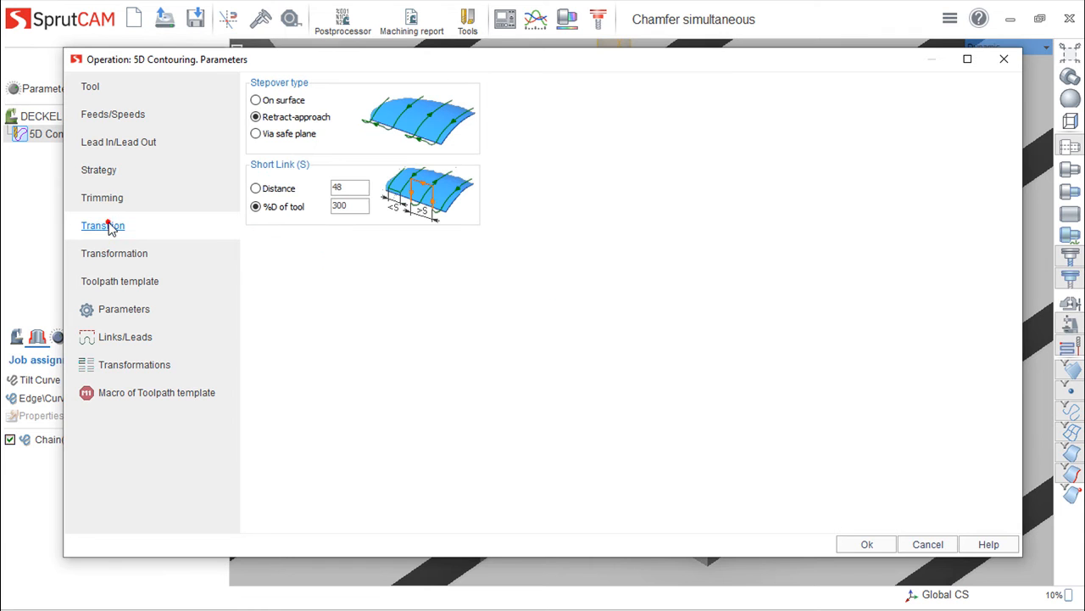
left_click(99, 146)
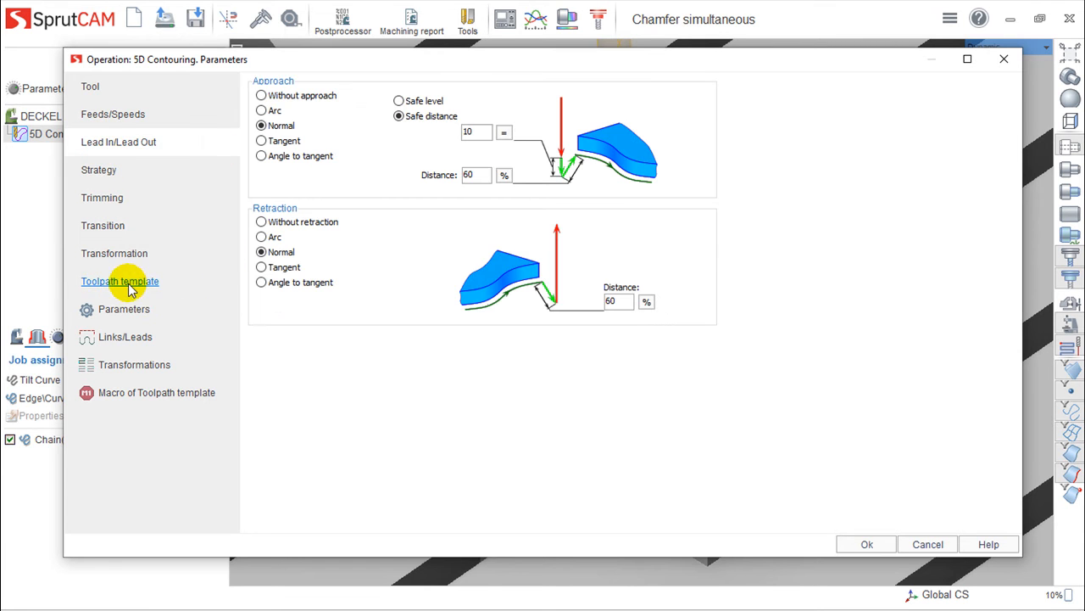
left_click(127, 310)
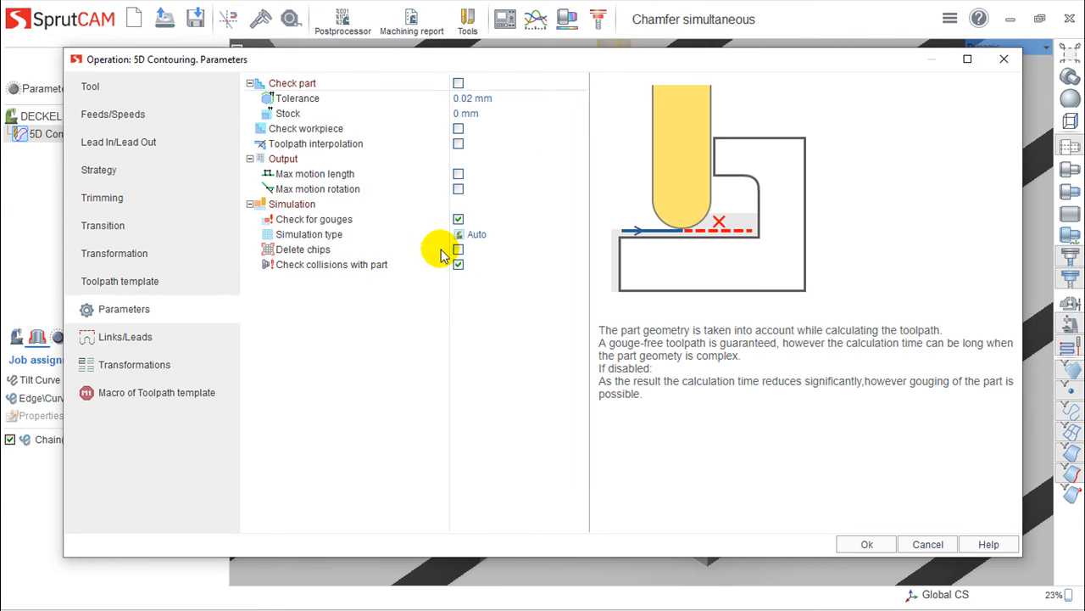
left_click(927, 545)
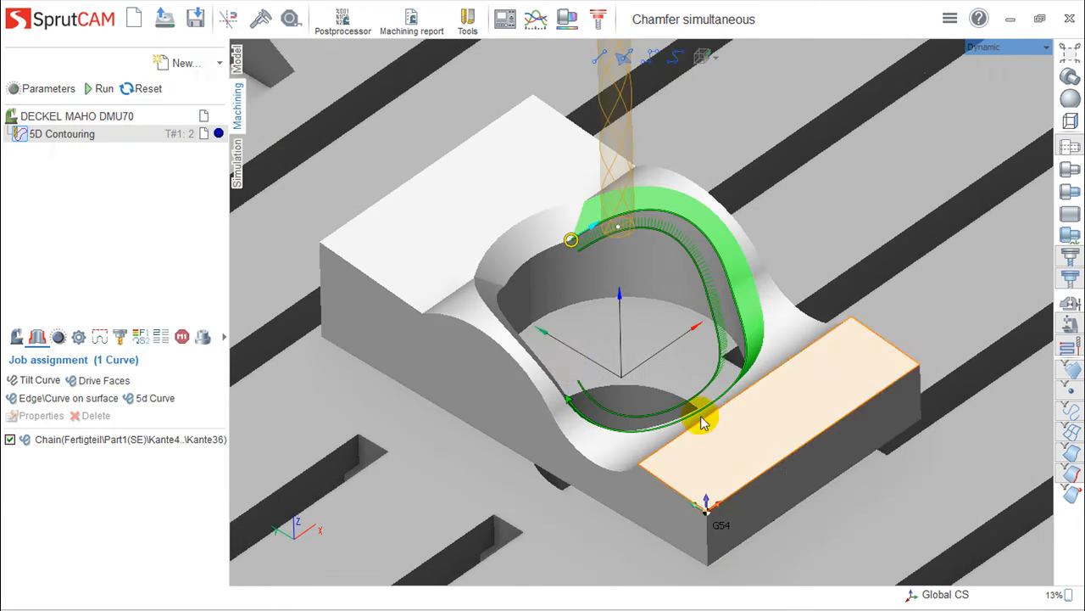
- Calculate the 5D Contouring toolpath for the new edge chain and view it on the machine
left_click_drag(545, 412, 667, 386)
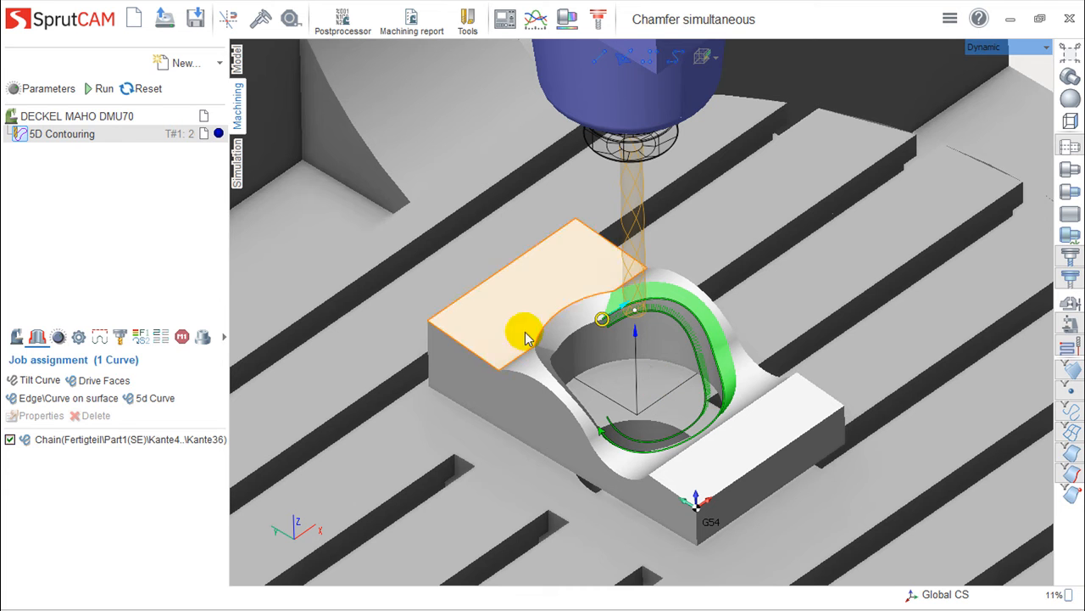
left_click(238, 180)
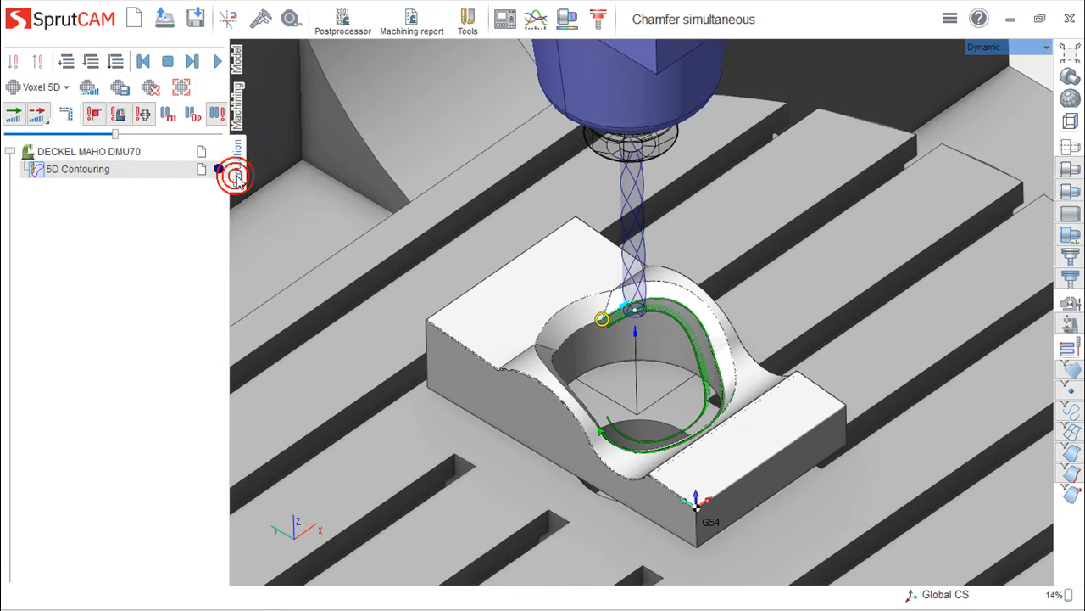
left_click(237, 109)
left_click(102, 89)
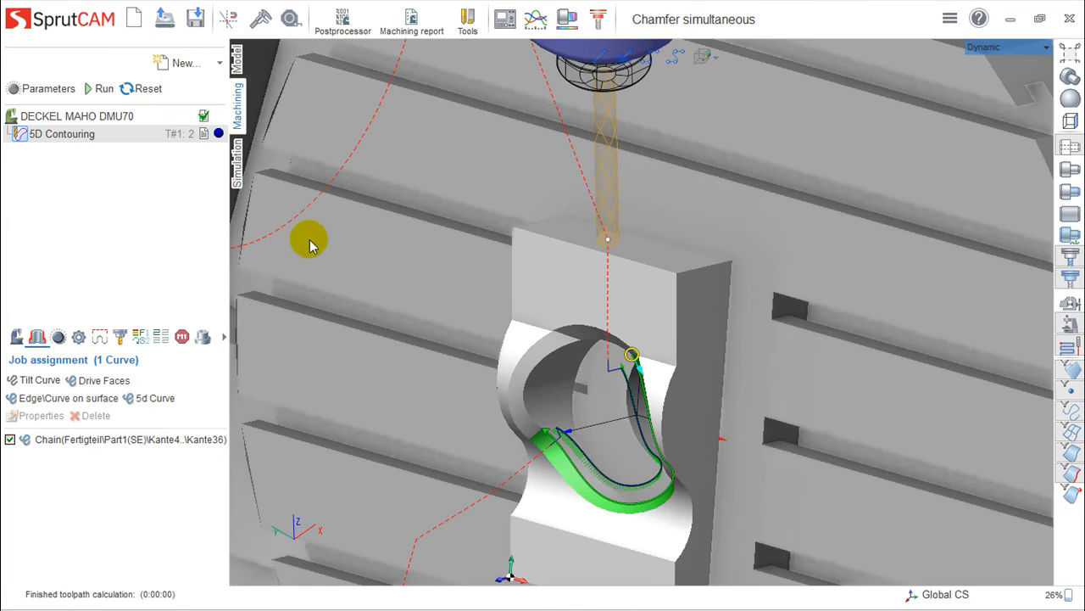
scroll(484, 356, "down", 7)
middle_click_drag(484, 356, 558, 313)
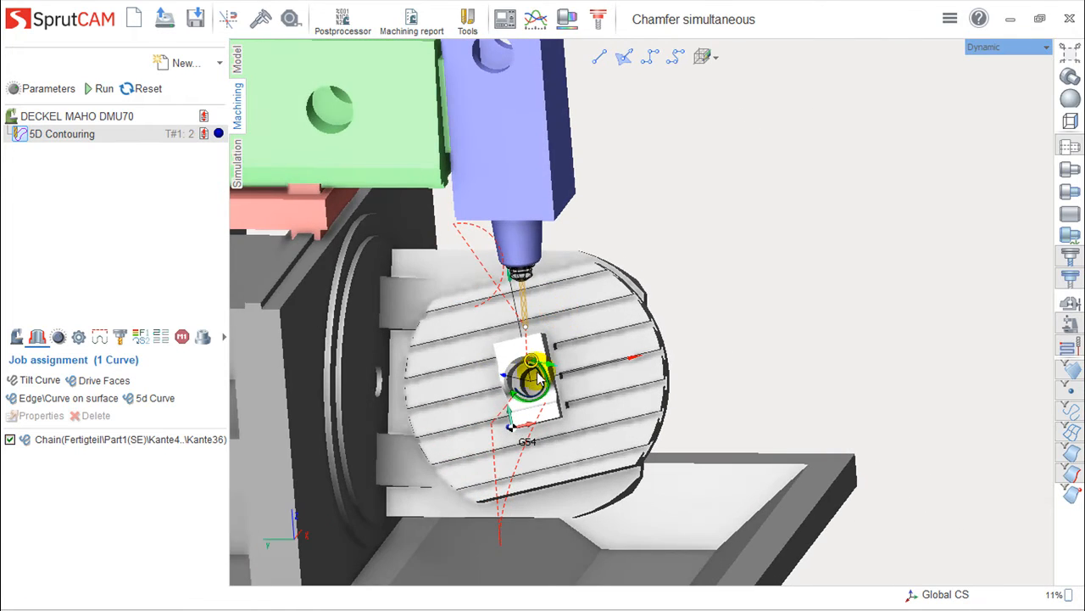
- Turn off the active stop option and simulate the 5D Contouring operation to the end, inspecting the part and the machine's movement
left_click(238, 157)
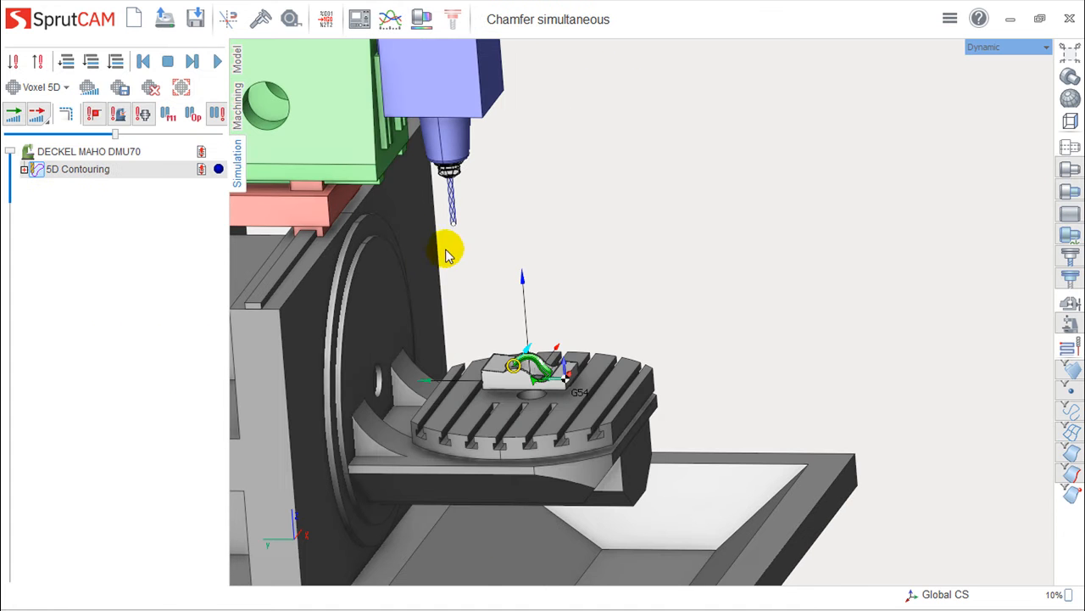
left_click(214, 115)
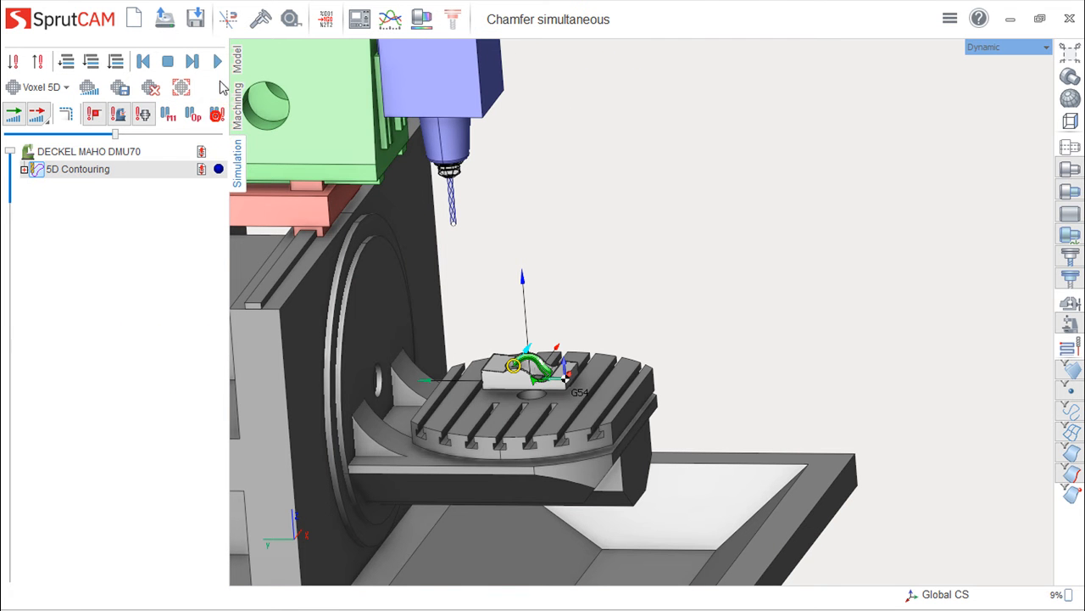
left_click(219, 68)
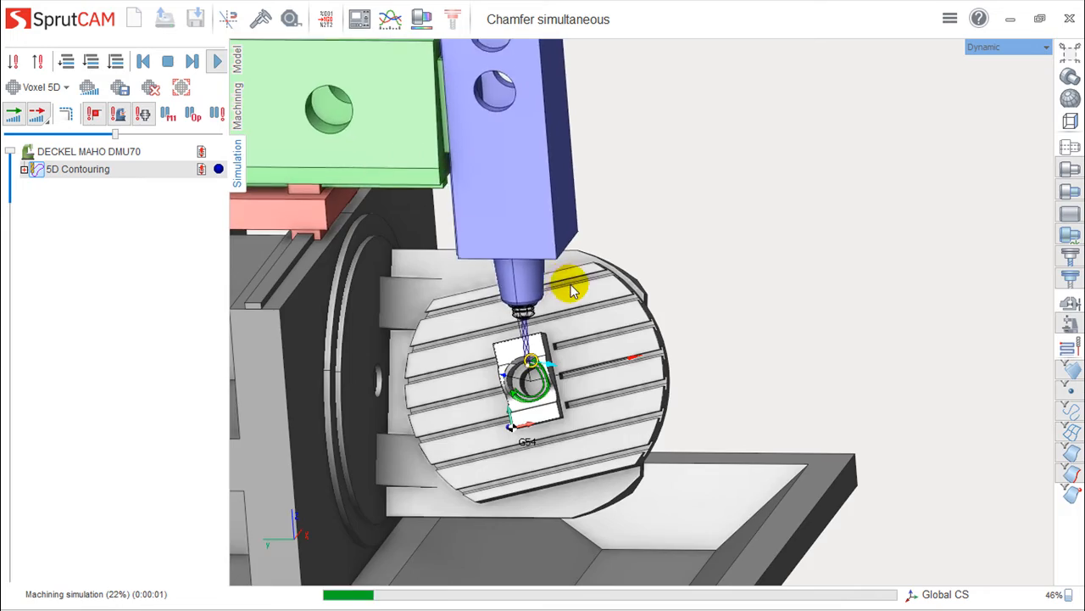
scroll(571, 294, "up", 5)
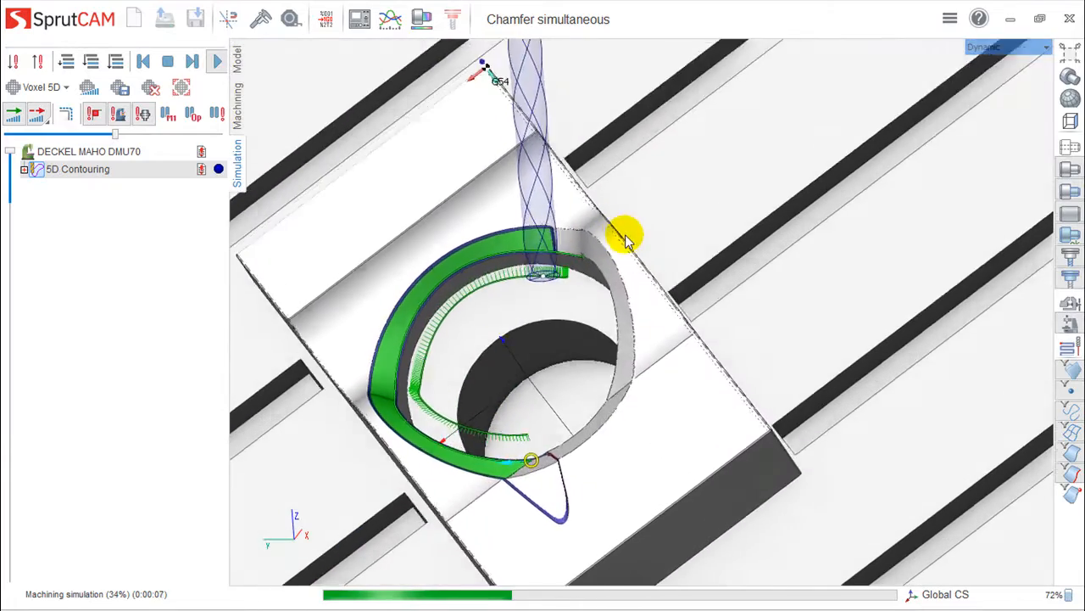
scroll(521, 238, "down", 5)
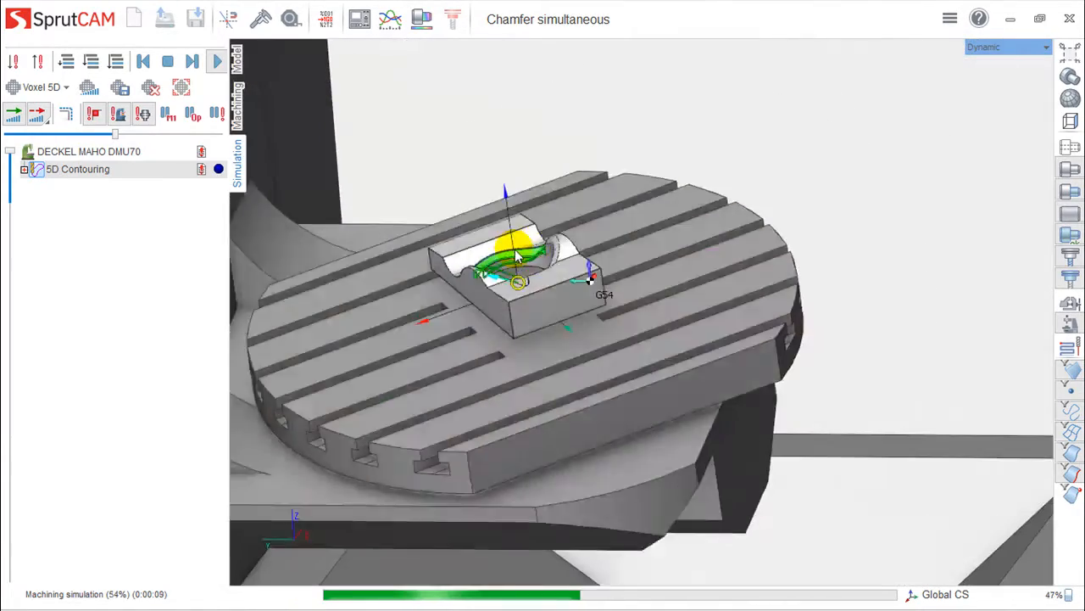
scroll(618, 268, "down", 4)
right_click_drag(618, 273, 584, 346)
middle_click_drag(584, 348, 592, 376)
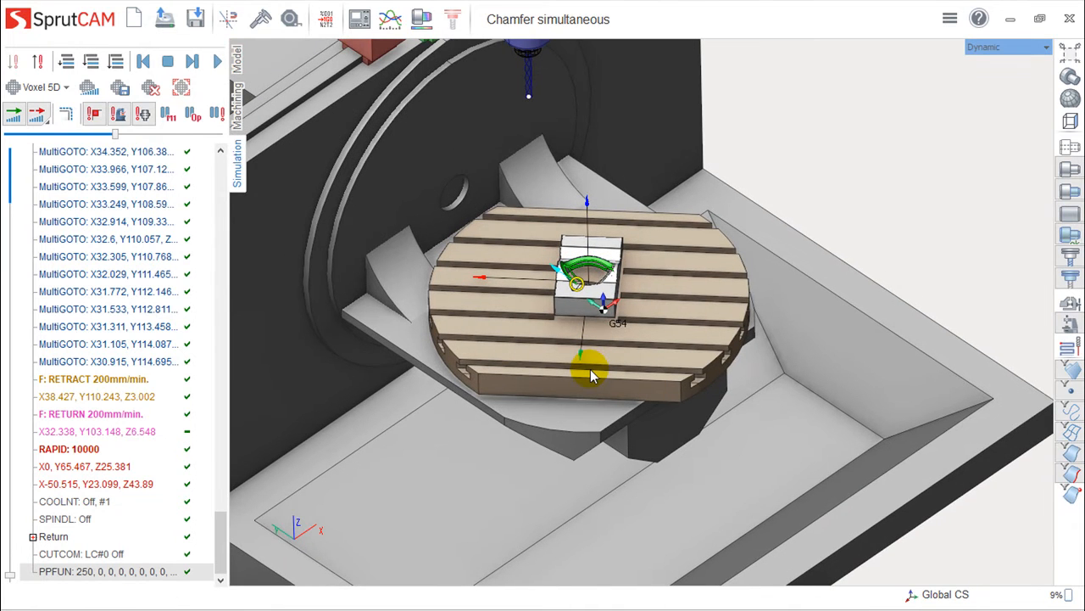
scroll(599, 303, "down", 4)
mouse_move(589, 293)
right_mouse_down()
mouse_move(586, 331)
mouse_move(569, 310)
mouse_move(583, 288)
mouse_move(577, 297)
right_mouse_up()
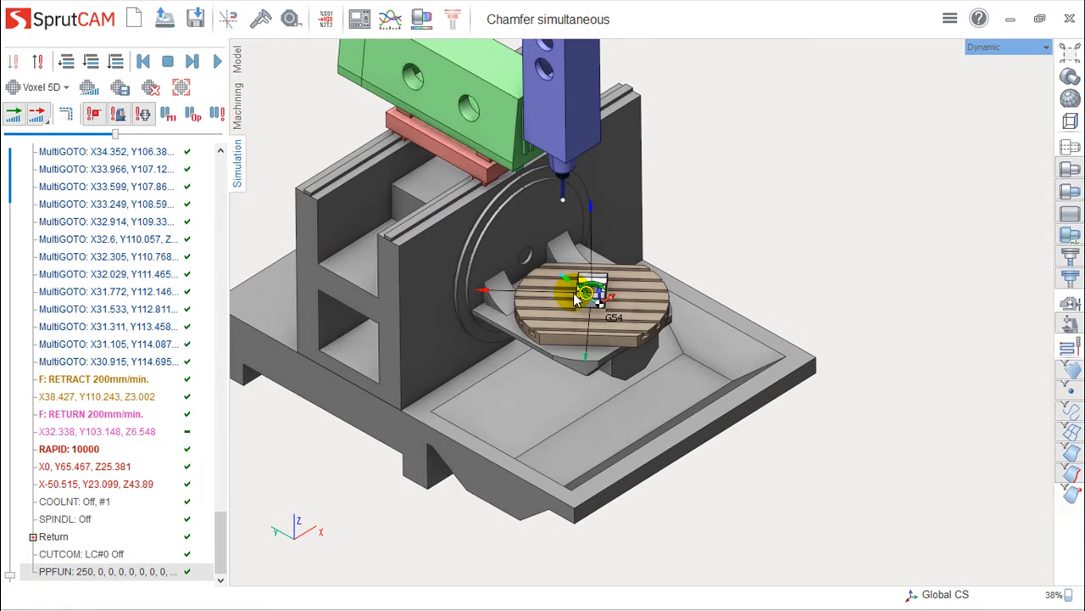
- Open the Morph - Lean angles project from the Milling 5D examples
left_click(165, 18)
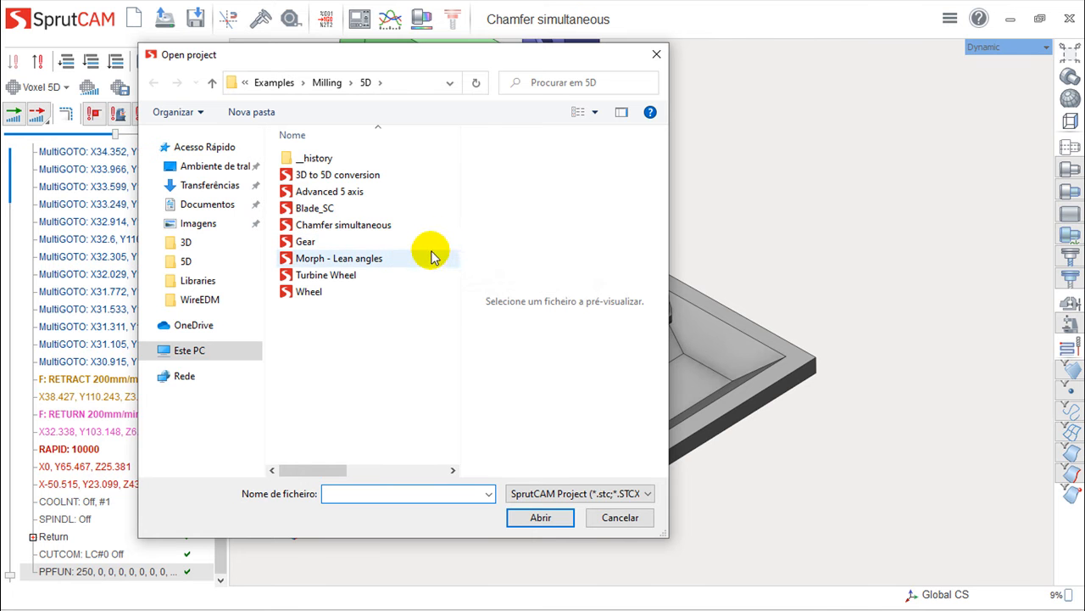
left_click(335, 260)
left_click(541, 518)
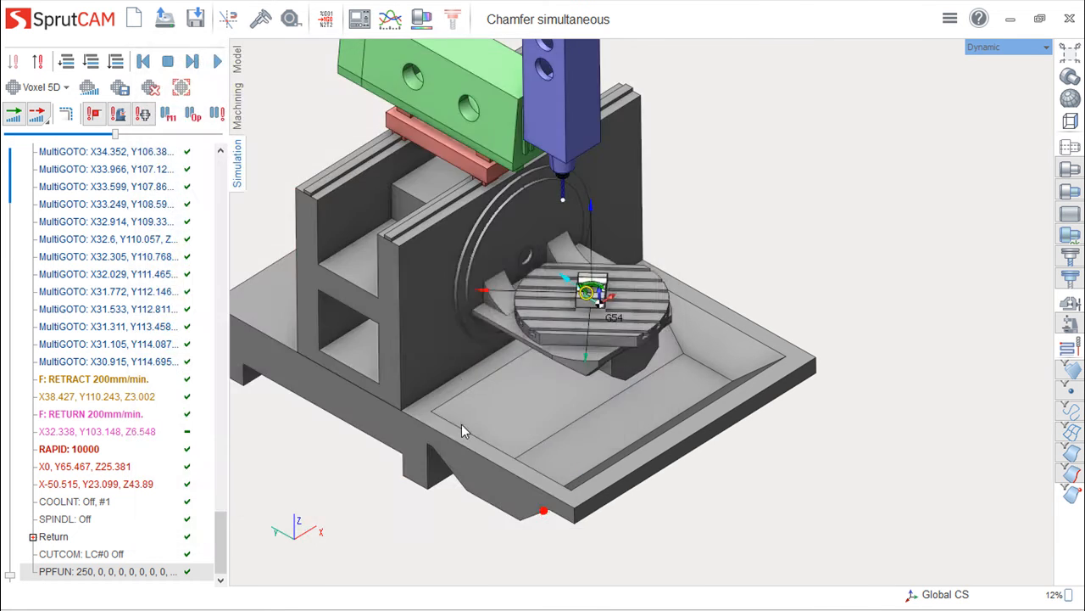
left_click(580, 336)
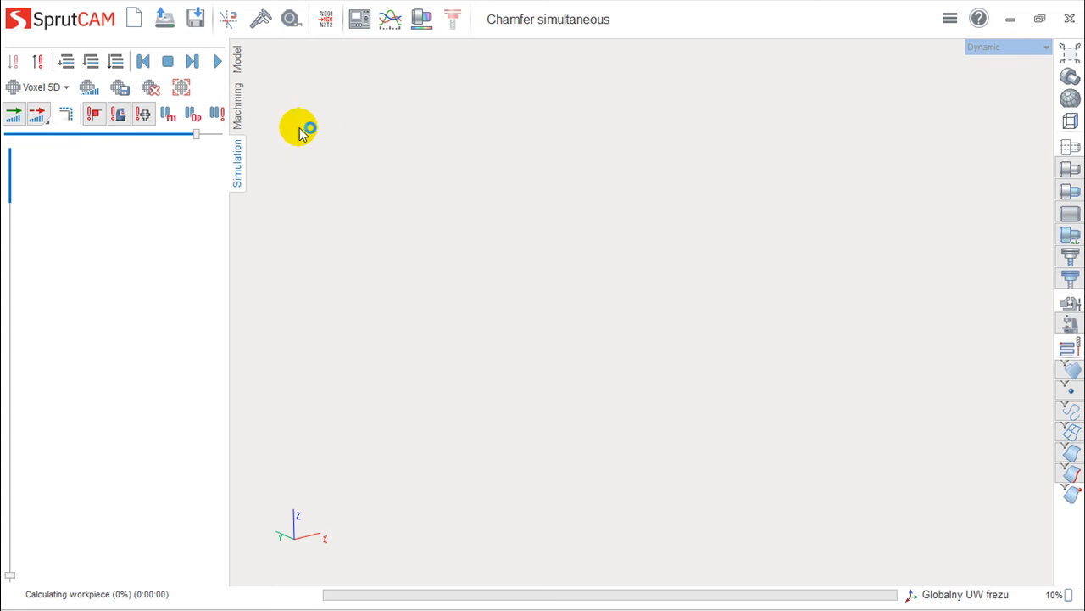
- Return to machining and examine the Finishing Morph toolpaths in the part's slot
left_click(240, 100)
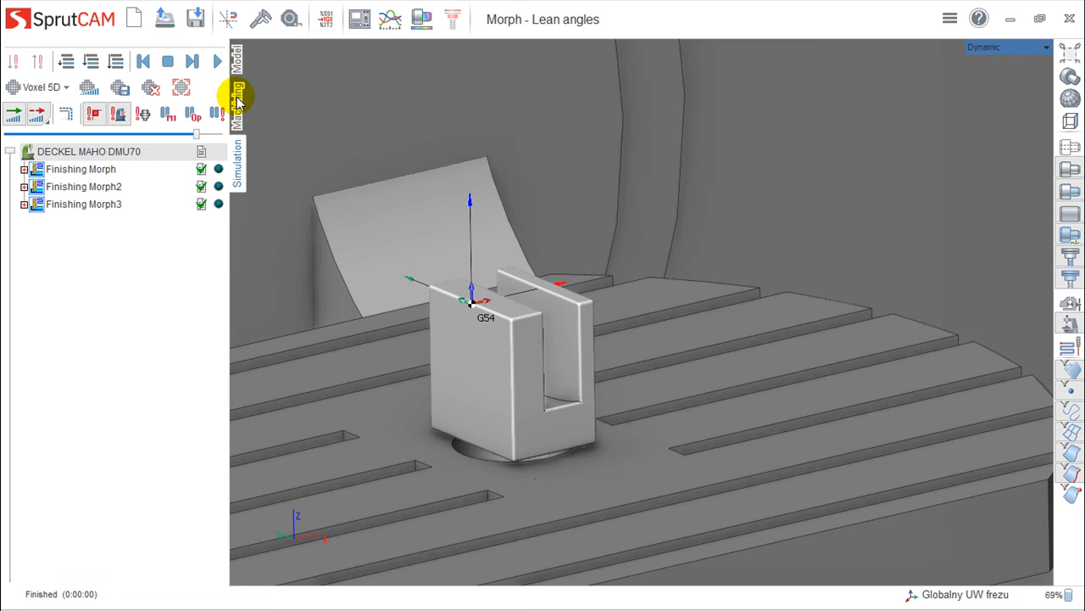
left_click(238, 108)
scroll(482, 286, "down", 3)
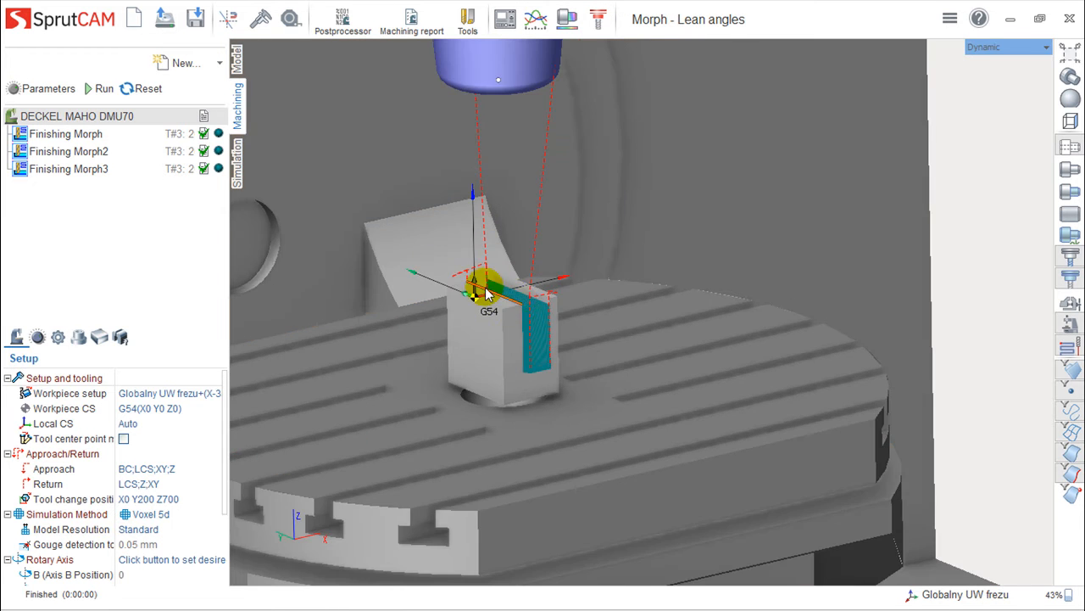
scroll(516, 307, "up", 5)
middle_click_drag(524, 325, 696, 266)
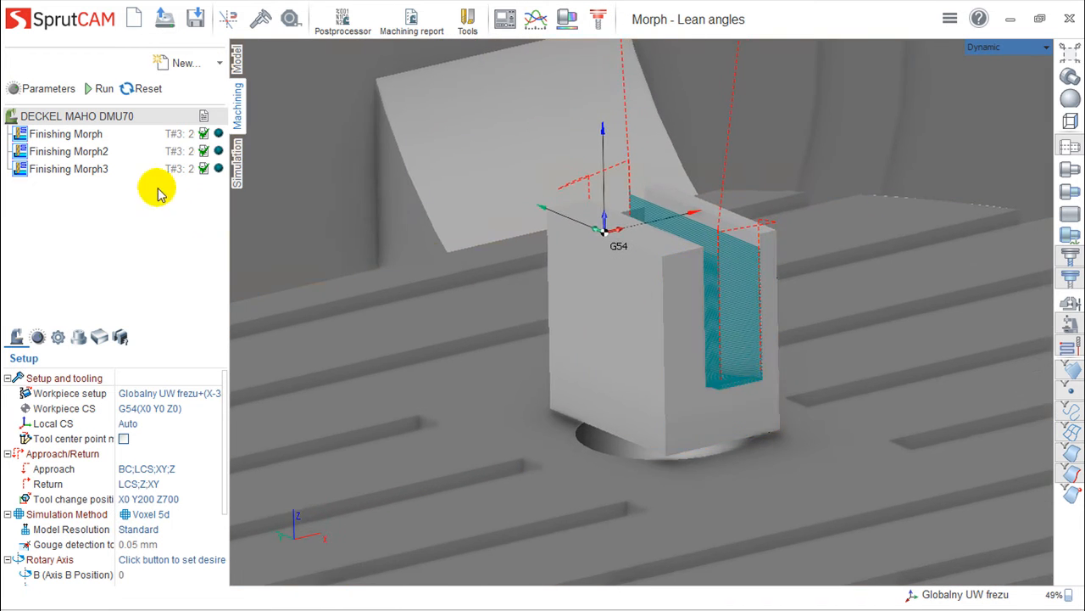
mouse_move(633, 368)
right_mouse_down()
mouse_move(566, 364)
mouse_move(613, 383)
mouse_move(533, 373)
mouse_move(635, 381)
mouse_move(718, 359)
mouse_move(746, 257)
mouse_move(653, 369)
mouse_move(659, 376)
right_mouse_up()
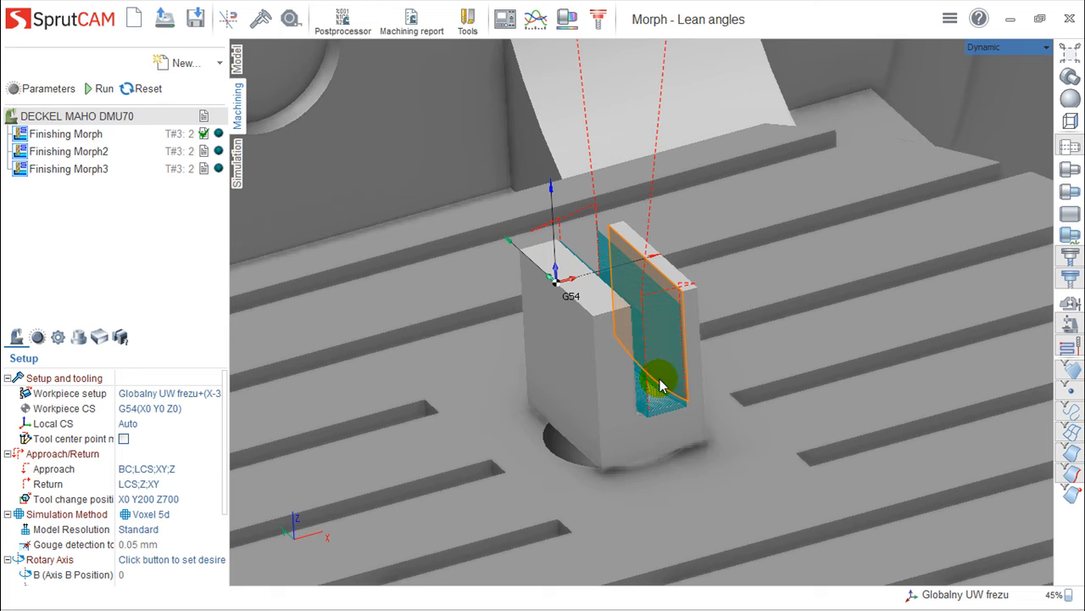
- Open the parameters of the first Finishing Morph operation, review them and accept them
left_click(86, 134)
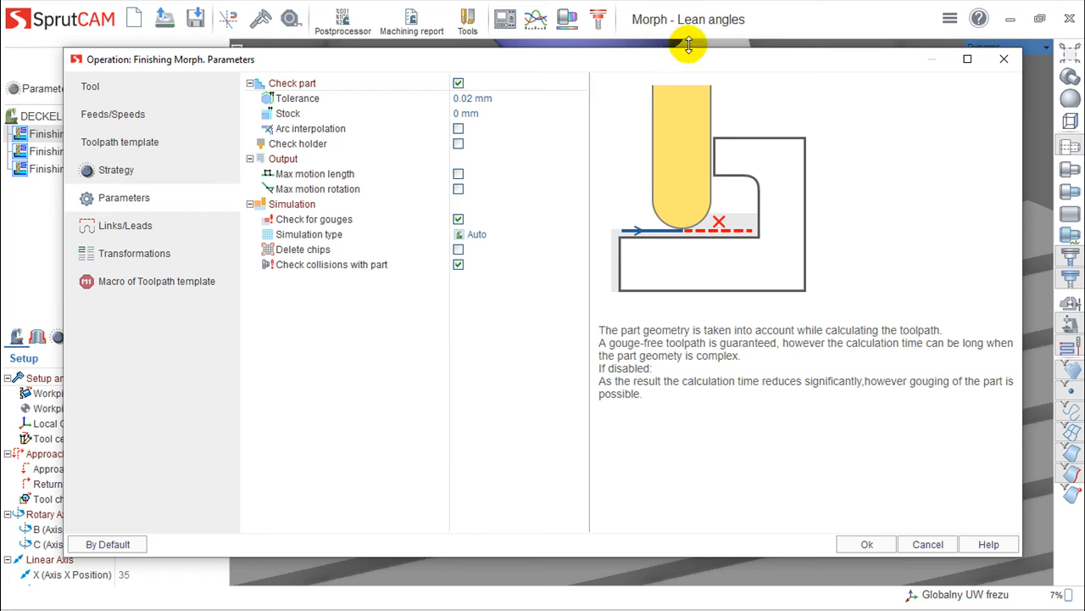
left_click_drag(687, 72, 699, 92)
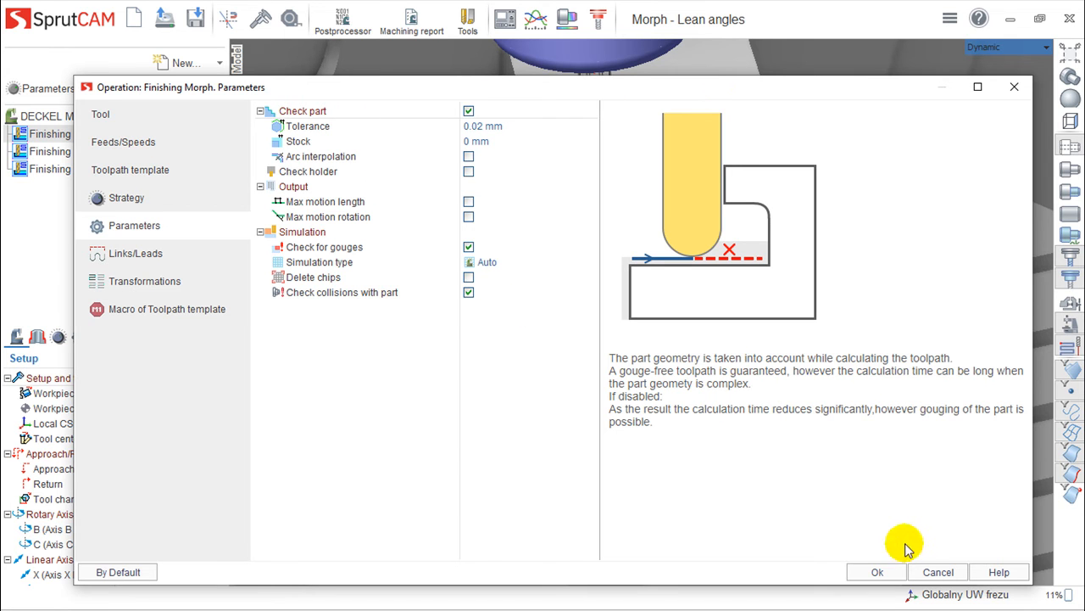
left_click(882, 573)
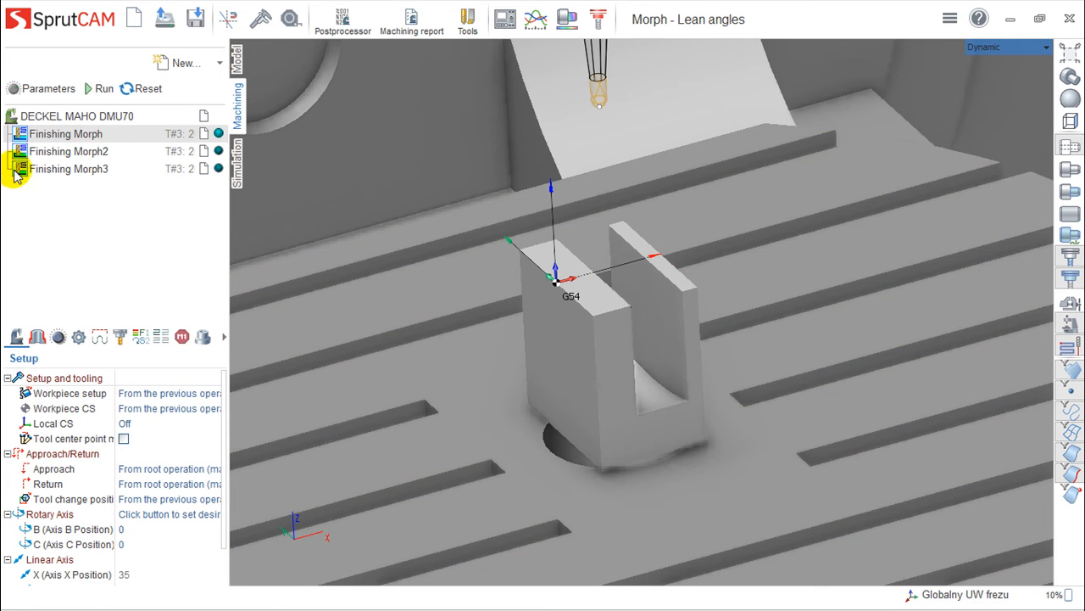
- Review the job assignment of Finishing Morph by highlighting its machining surface, first curve and second curve on the slot wall
left_click(37, 337)
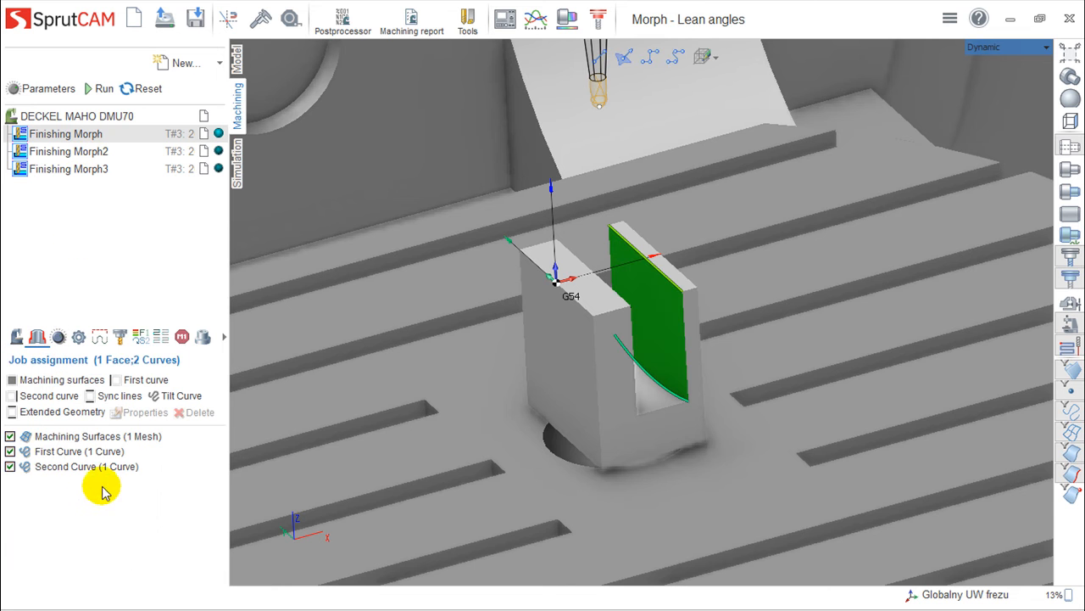
scroll(324, 422, "up", 5)
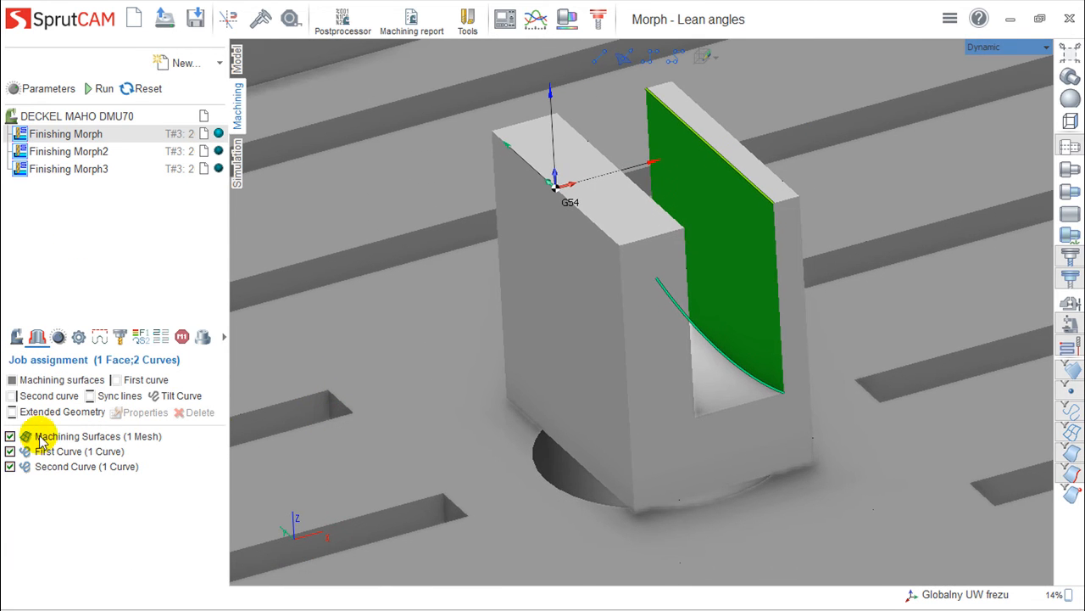
left_click(66, 437)
mouse_move(787, 340)
middle_mouse_down()
mouse_move(723, 339)
mouse_move(803, 332)
mouse_move(789, 338)
middle_mouse_up()
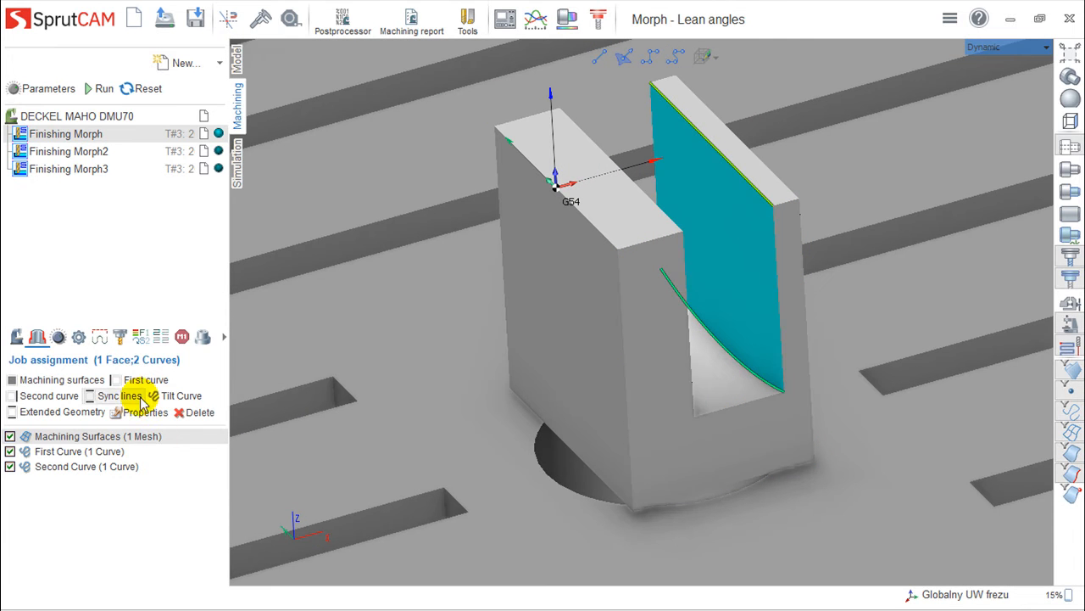
left_click(73, 452)
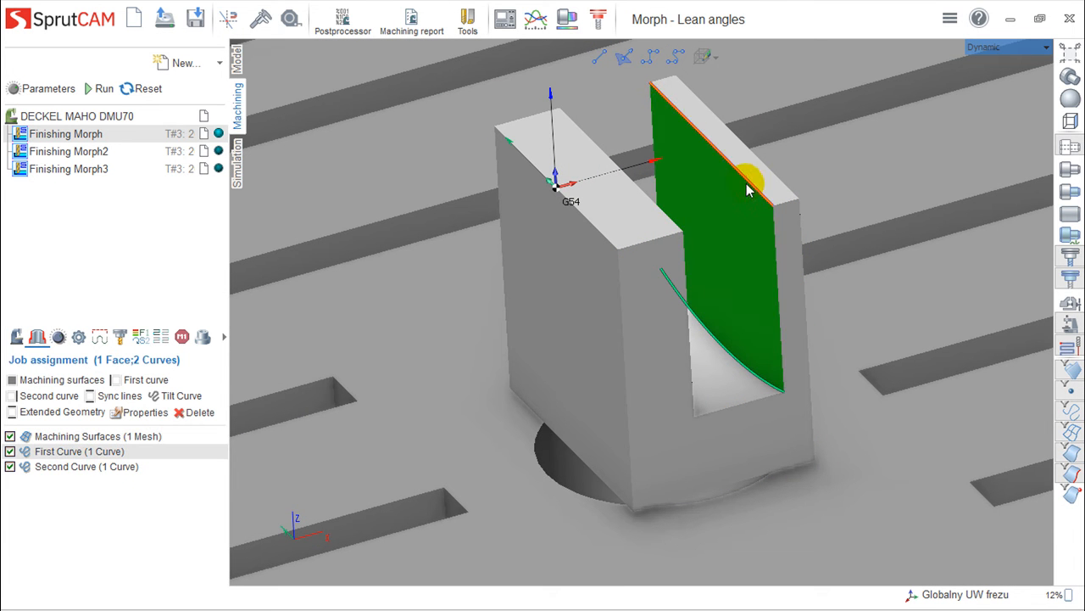
left_click(84, 470)
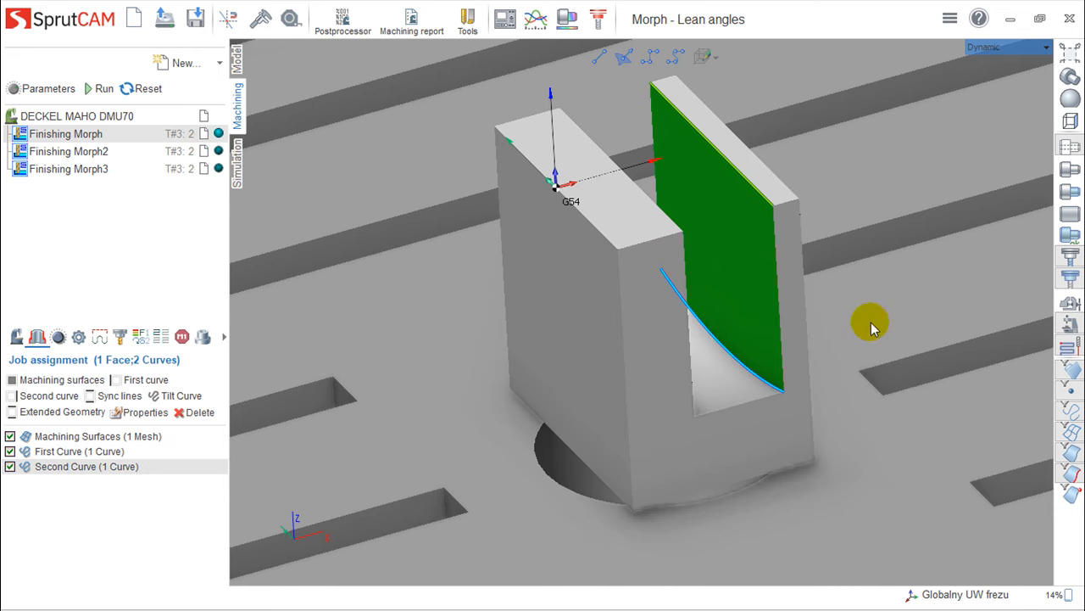
- Calculate the Finishing Morph toolpath and inspect its passes on the slot wall
left_click(100, 88)
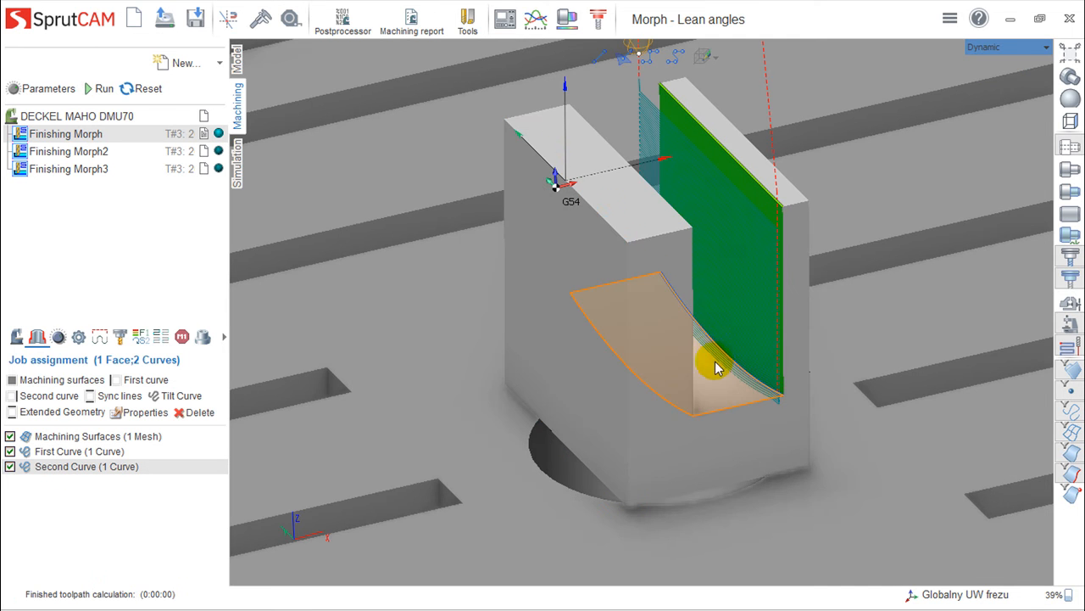
middle_click_drag(747, 355, 736, 333)
scroll(698, 390, "down", 3)
middle_click_drag(576, 390, 534, 429)
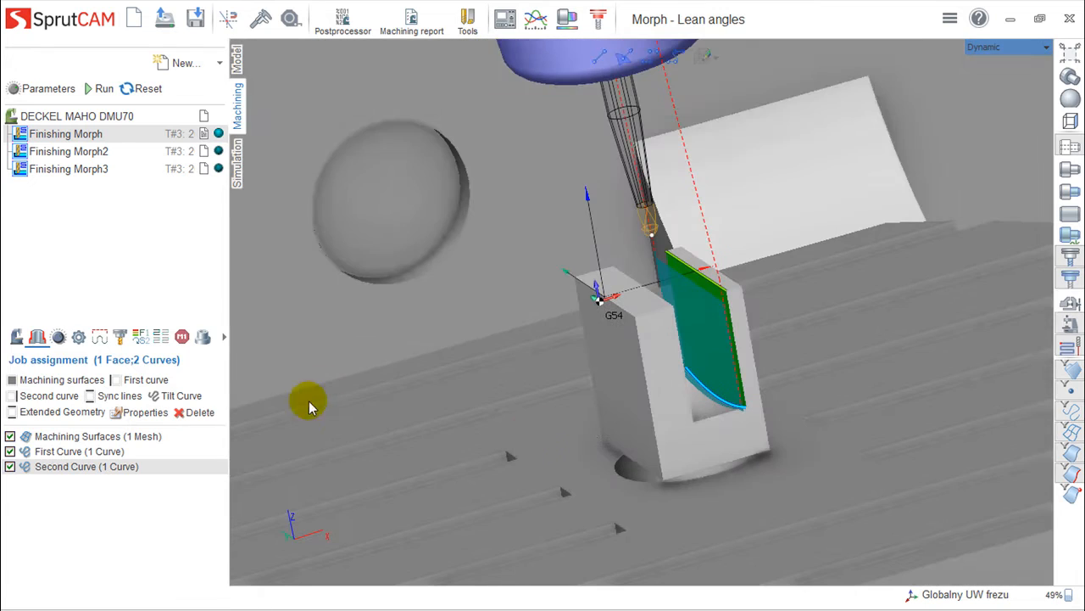
- Start simulating the Finishing Morph operation and view the movement of the whole machine
left_click(241, 180)
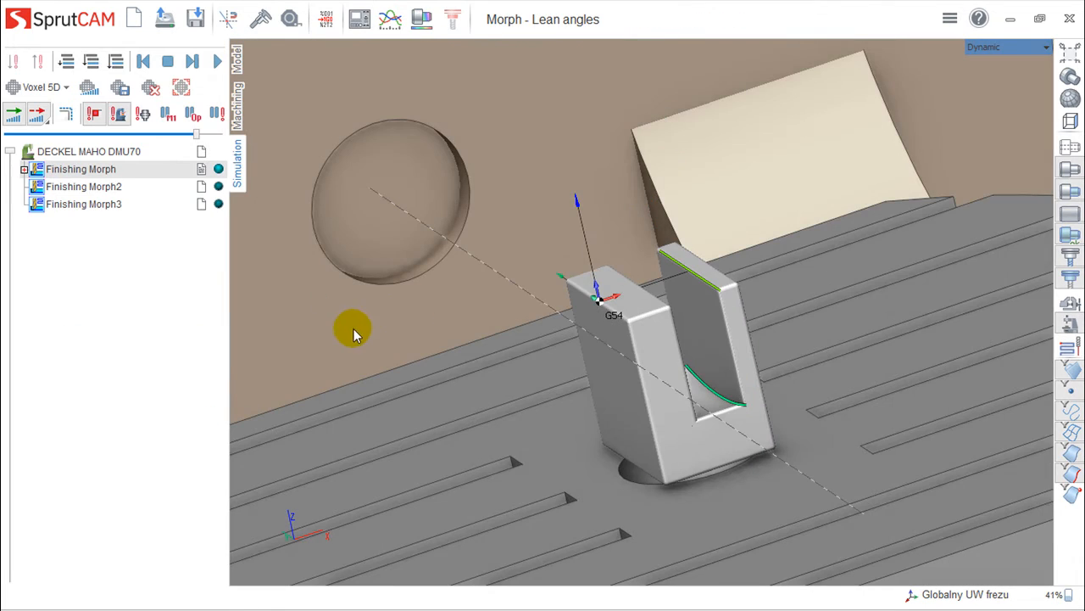
scroll(360, 335, "down", 5)
middle_click_drag(429, 394, 484, 307)
scroll(400, 393, "down", 5)
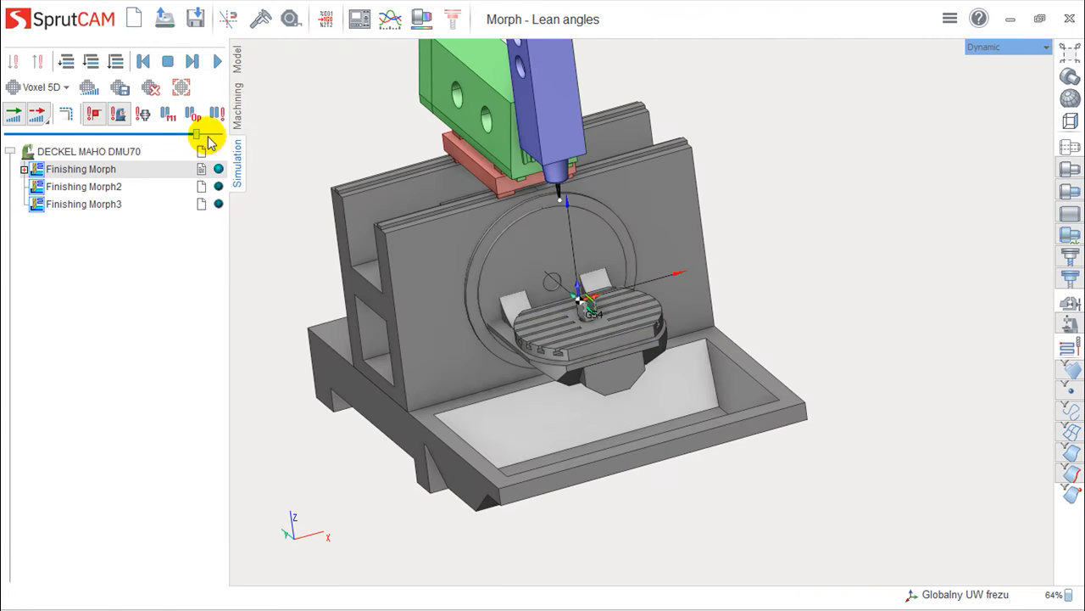
left_click(216, 61)
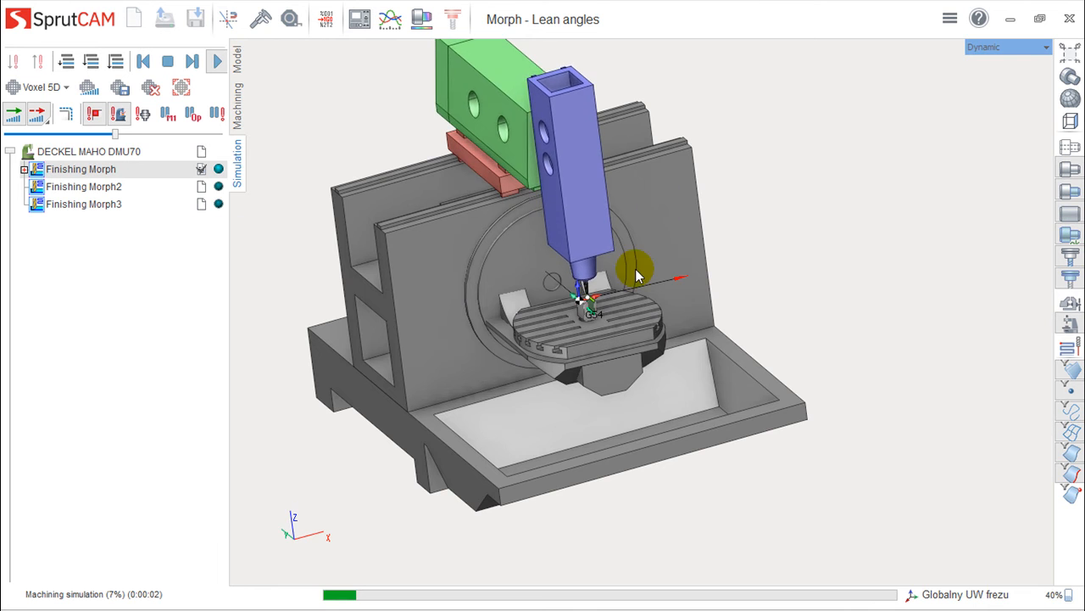
scroll(628, 289, "up", 4)
scroll(507, 254, "down", 1)
scroll(507, 254, "down", 3)
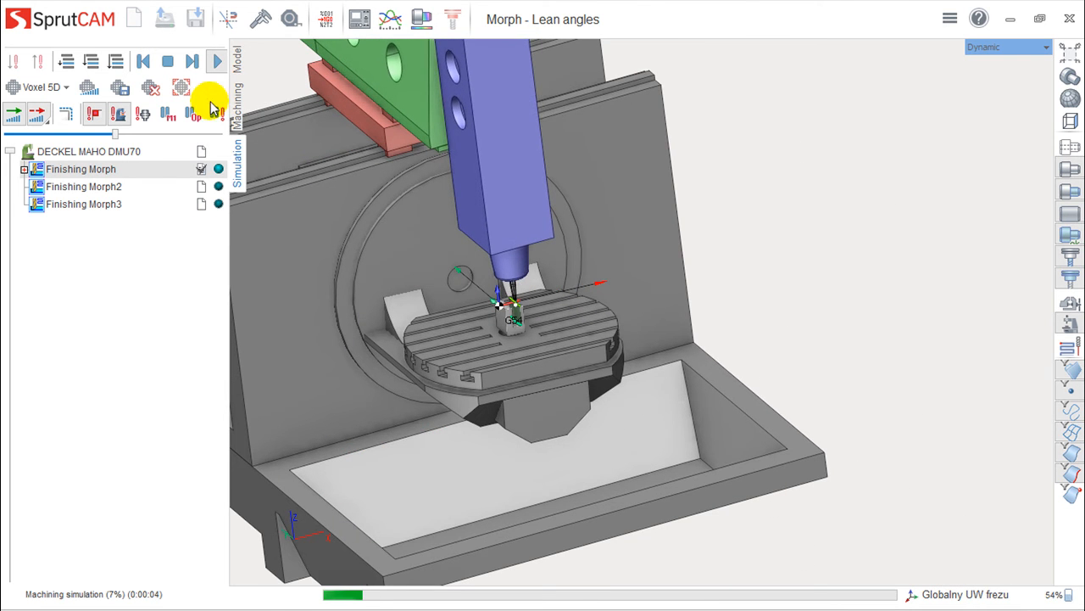
- Raise the simulation speed moderately and inspect the tilted tool cutting the slot wall from several angles
left_click_drag(116, 138, 148, 161)
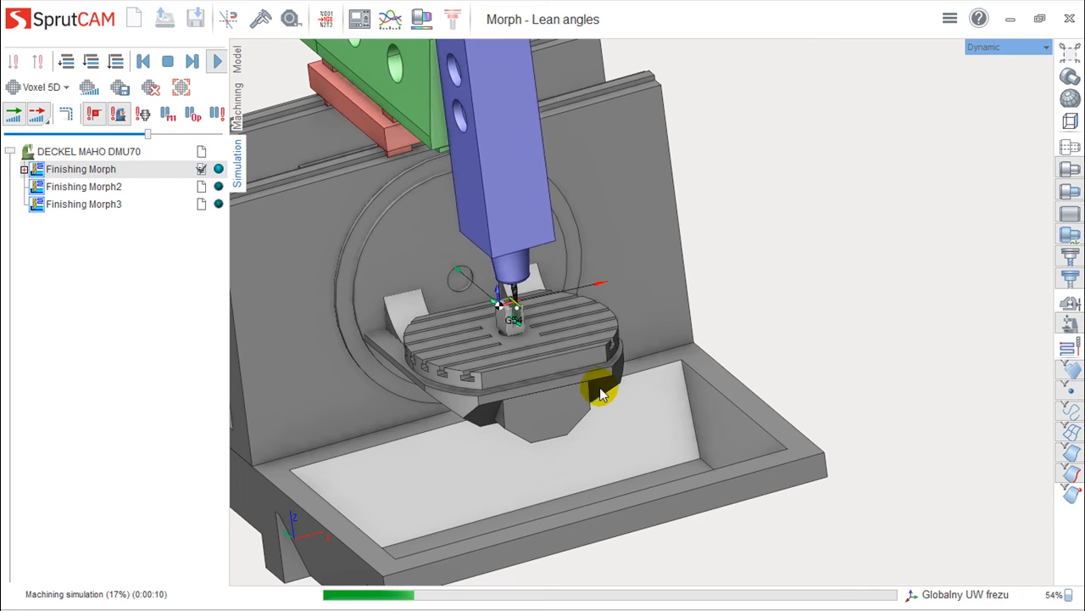
scroll(557, 381, "up", 5)
middle_click_drag(556, 373, 608, 347)
scroll(601, 361, "down", 5)
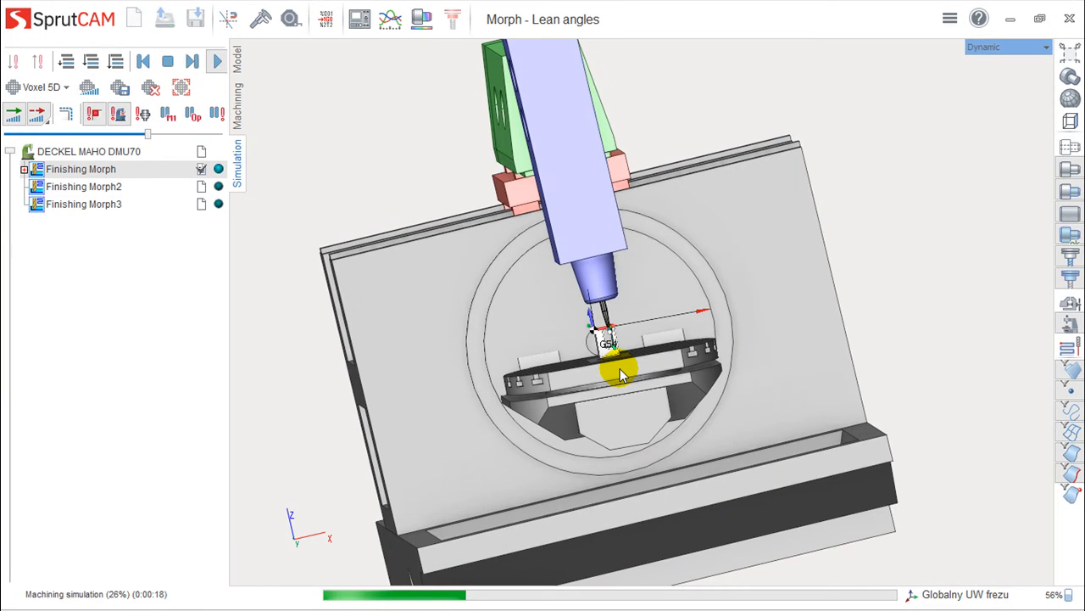
scroll(620, 368, "up", 3)
scroll(620, 368, "up", 3)
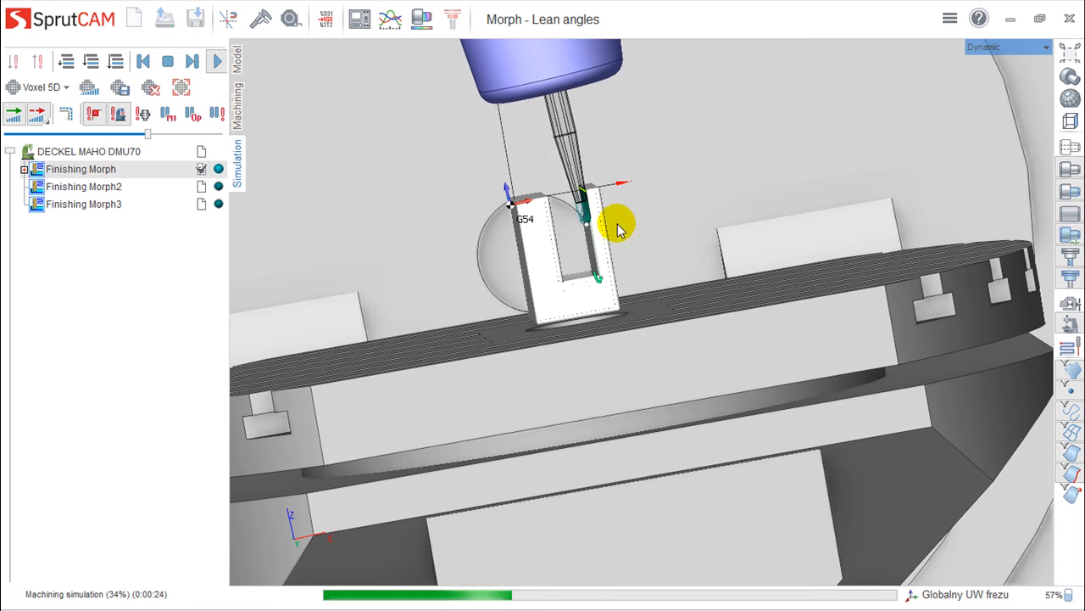
right_click_drag(583, 263, 720, 297)
middle_click_drag(720, 296, 624, 236)
scroll(671, 299, "up", 3)
scroll(625, 307, "up", 5)
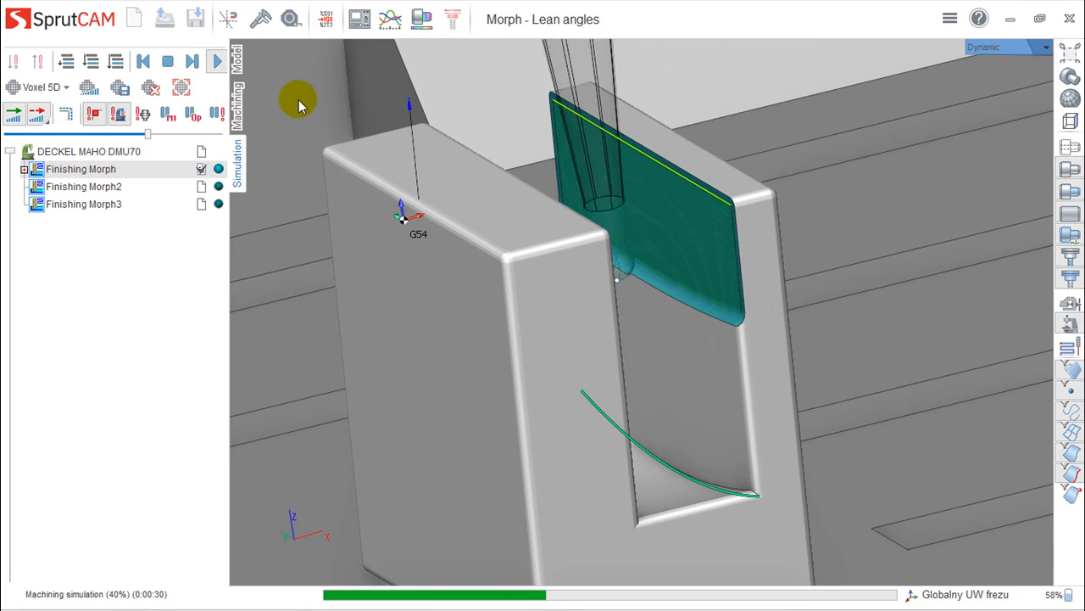
- Change the Finishing Morph machining strategy from Along to Across
left_click(236, 108)
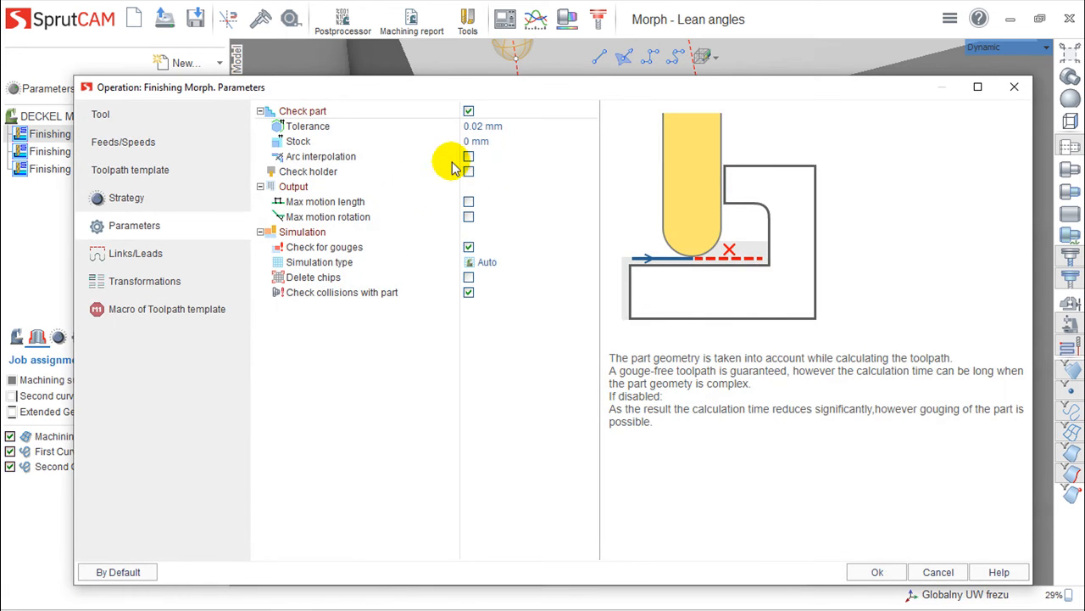
left_click(128, 201)
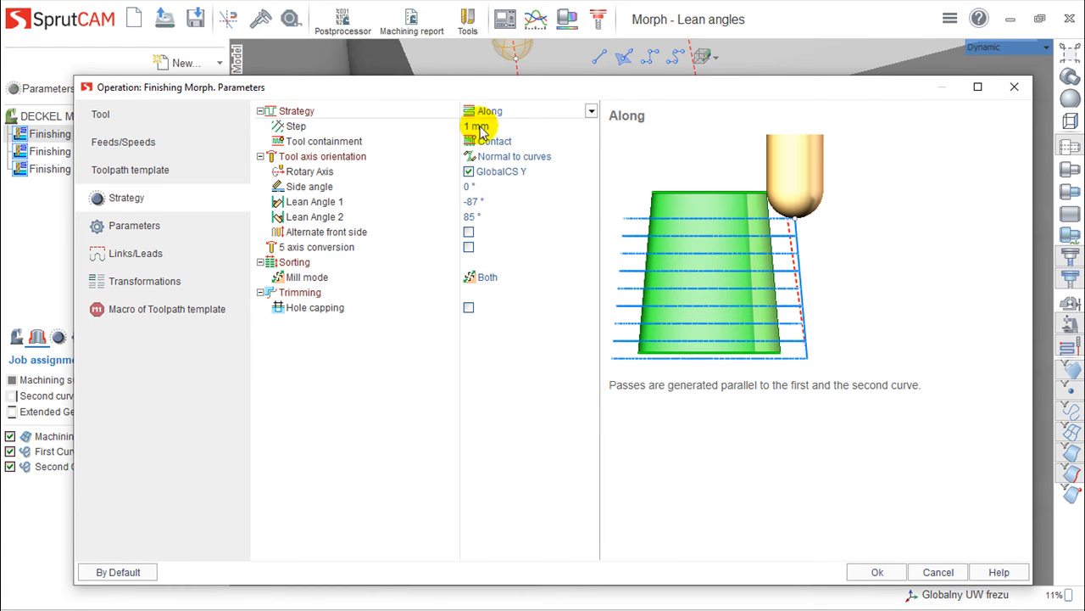
left_click(591, 111)
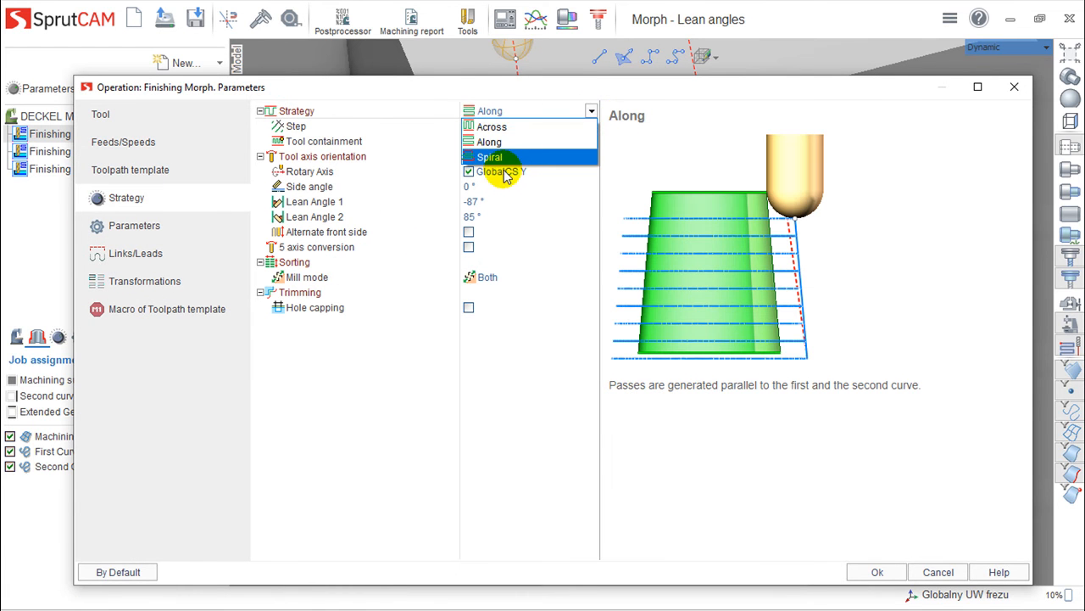
left_click(491, 126)
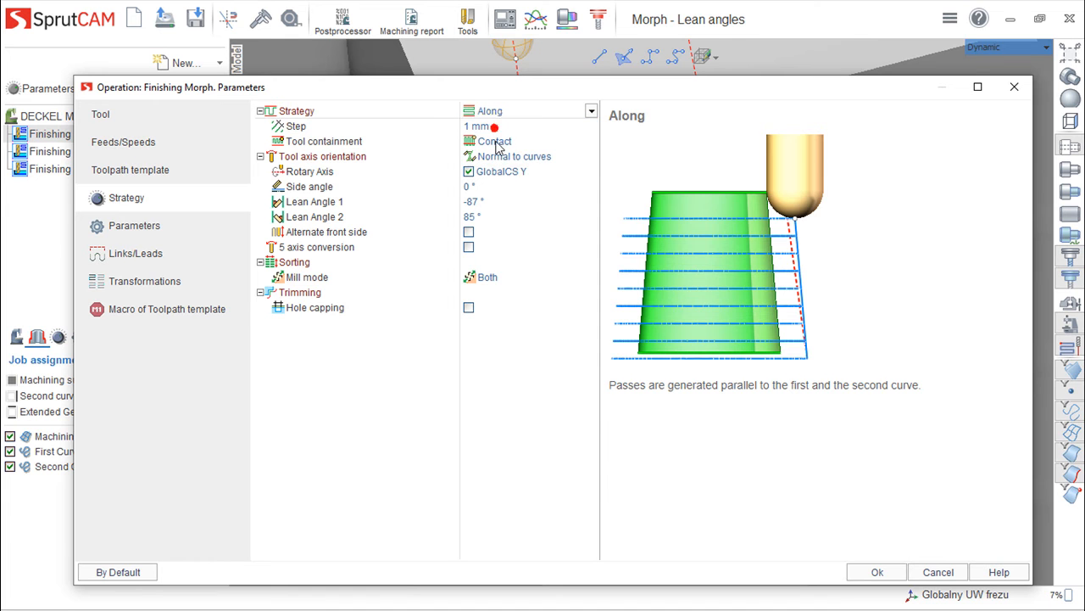
left_click(878, 573)
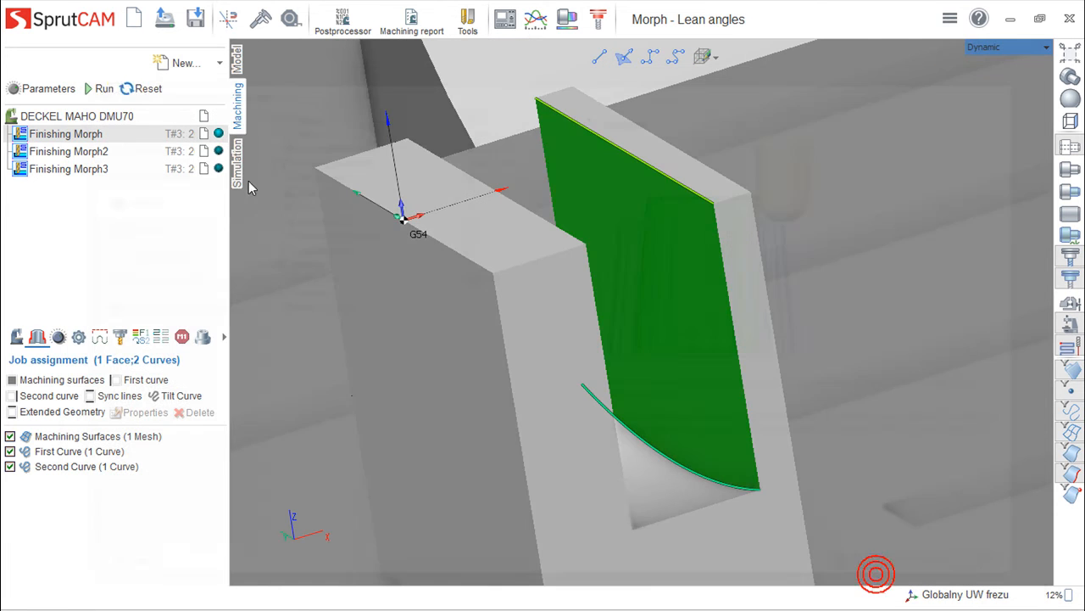
- Recalculate the Finishing Morph toolpath with the Across strategy and inspect its passes closely
left_click(96, 94)
middle_click_drag(608, 294, 738, 319)
scroll(738, 318, "up", 5)
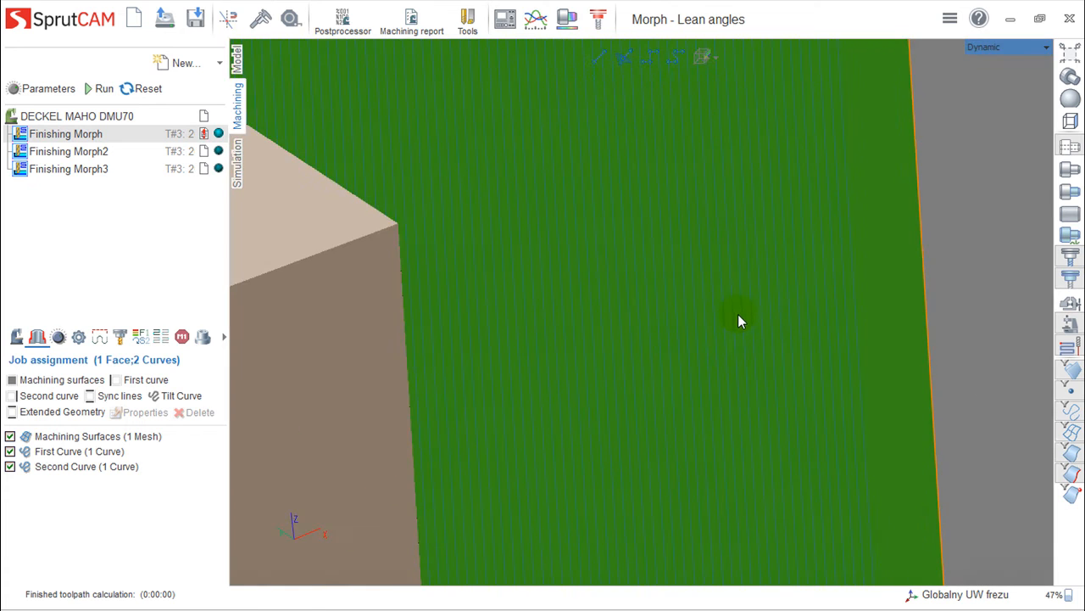
scroll(737, 316, "down", 5)
- Clear the previous simulation result and simulate Finishing Morph with its Across passes, inspecting the cut along the slot wall
left_click(238, 166)
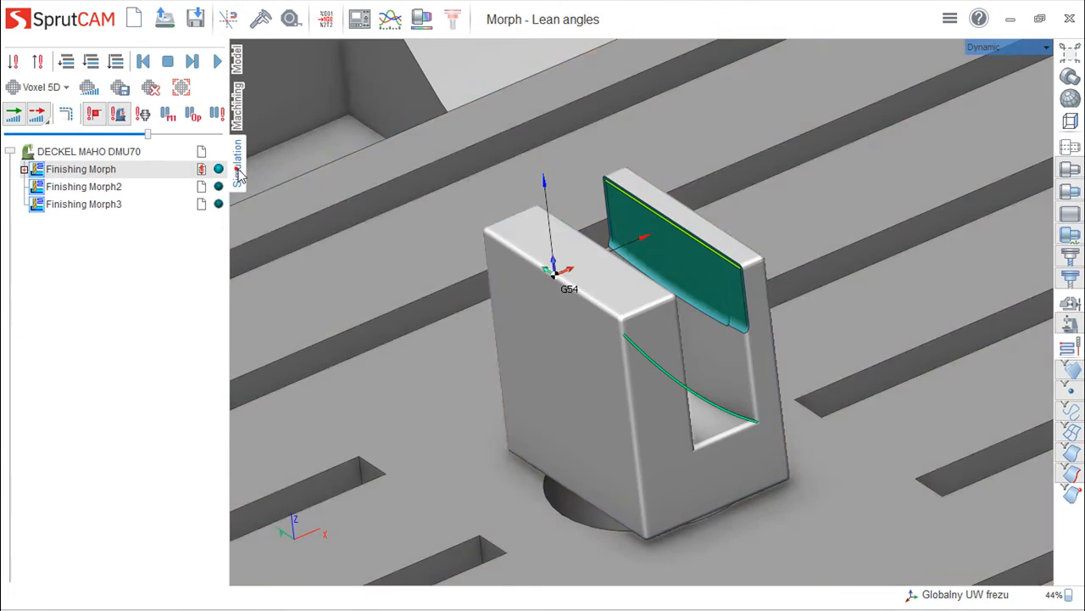
left_click(151, 89)
left_click(151, 89)
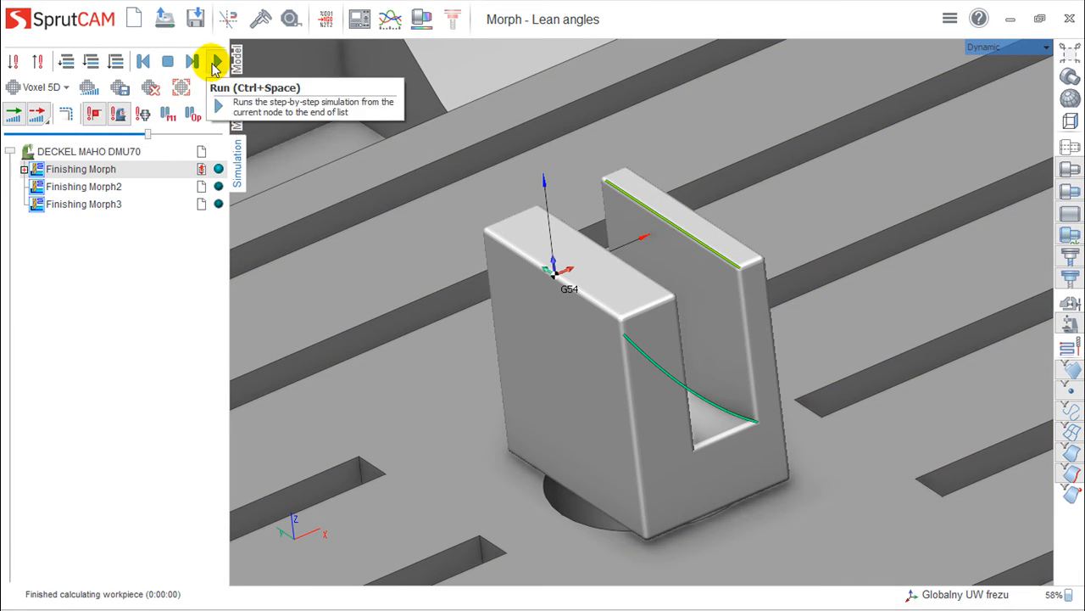
left_click(217, 61)
scroll(528, 402, "down", 6)
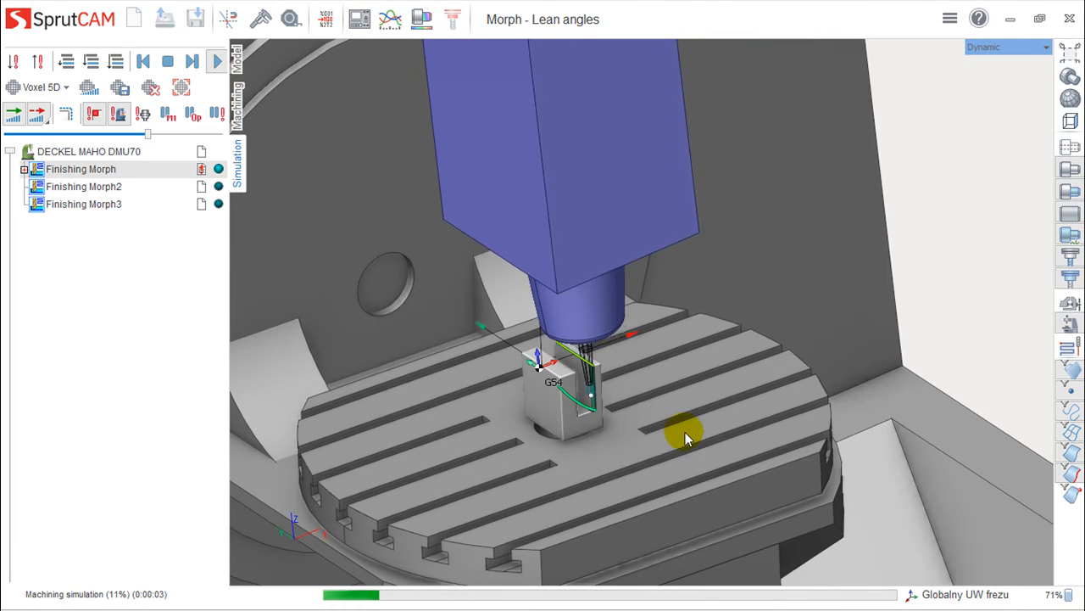
scroll(598, 420, "up", 6)
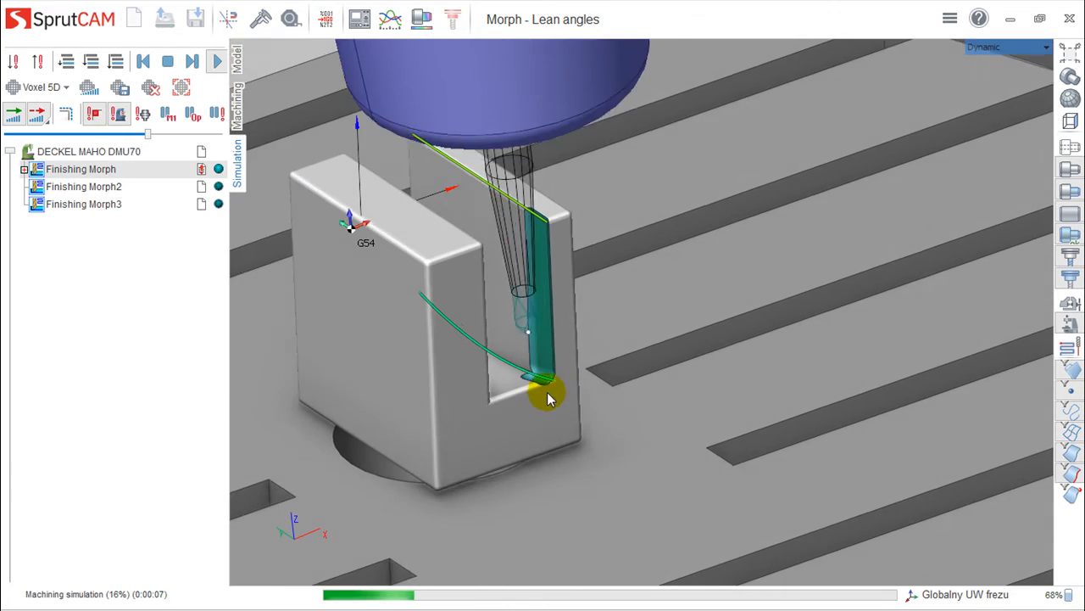
- Return to machining and review the strategy parameters of the Finishing Morph2 operation without changing them
left_click(237, 95)
scroll(441, 371, "down", 4)
middle_click_drag(453, 383, 459, 391)
left_click(69, 151)
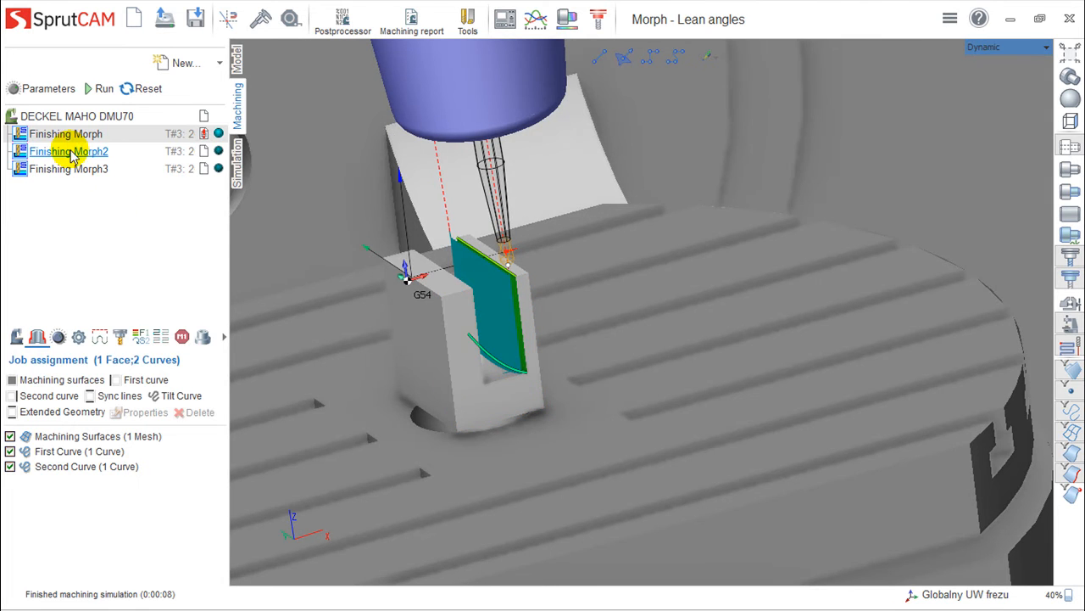
double_click(67, 151)
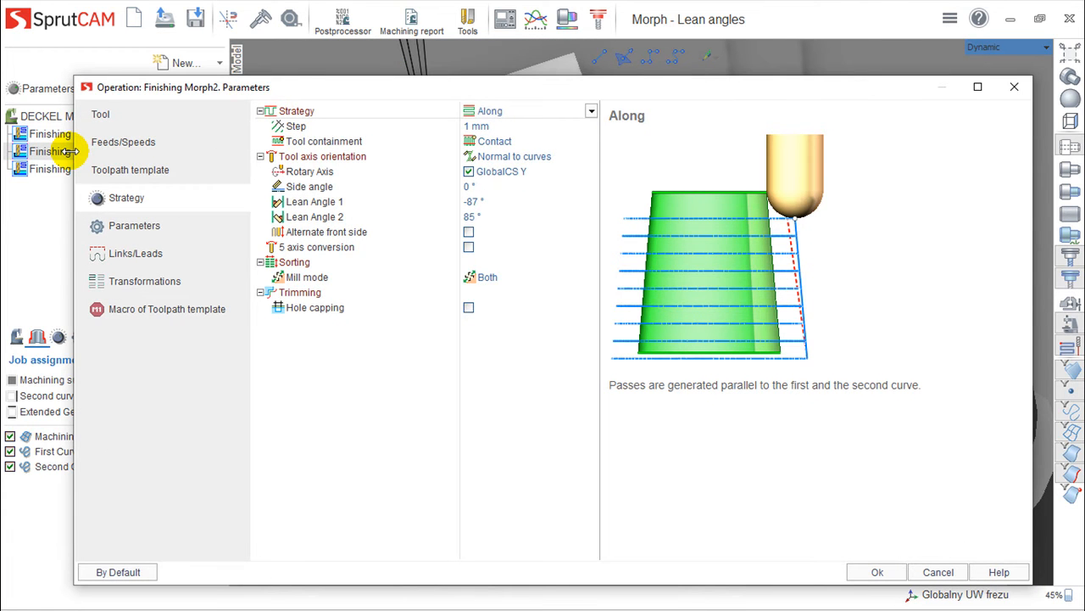
left_click(1014, 86)
- Review the Finishing Morph3 job assignment on the slot's curved floor, checking its machining surface, first curve and second curve
left_click(68, 169)
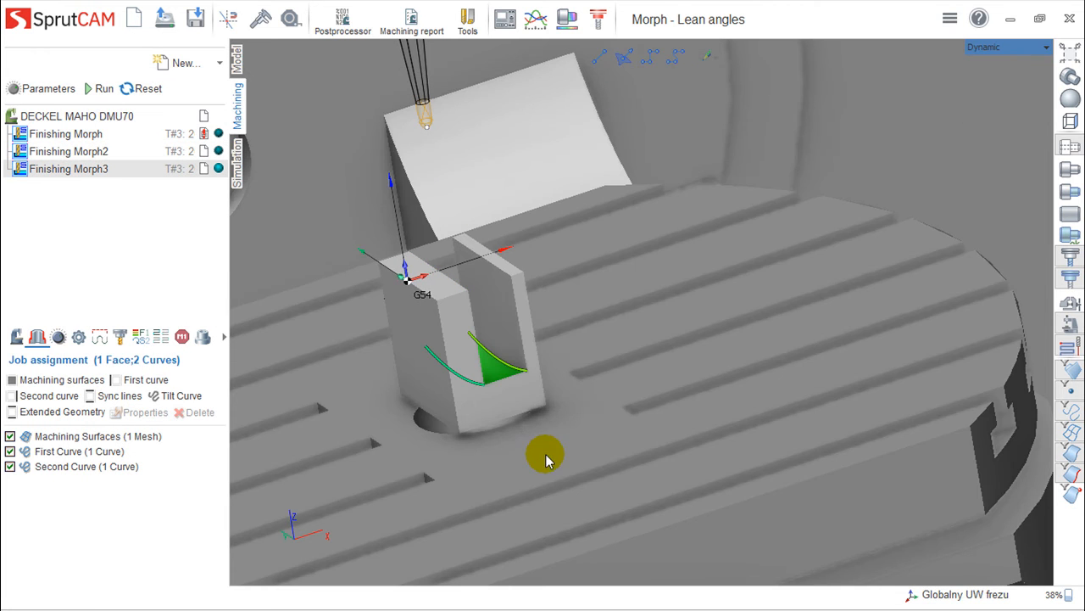
scroll(479, 456, "up", 2)
middle_click_drag(479, 457, 616, 427)
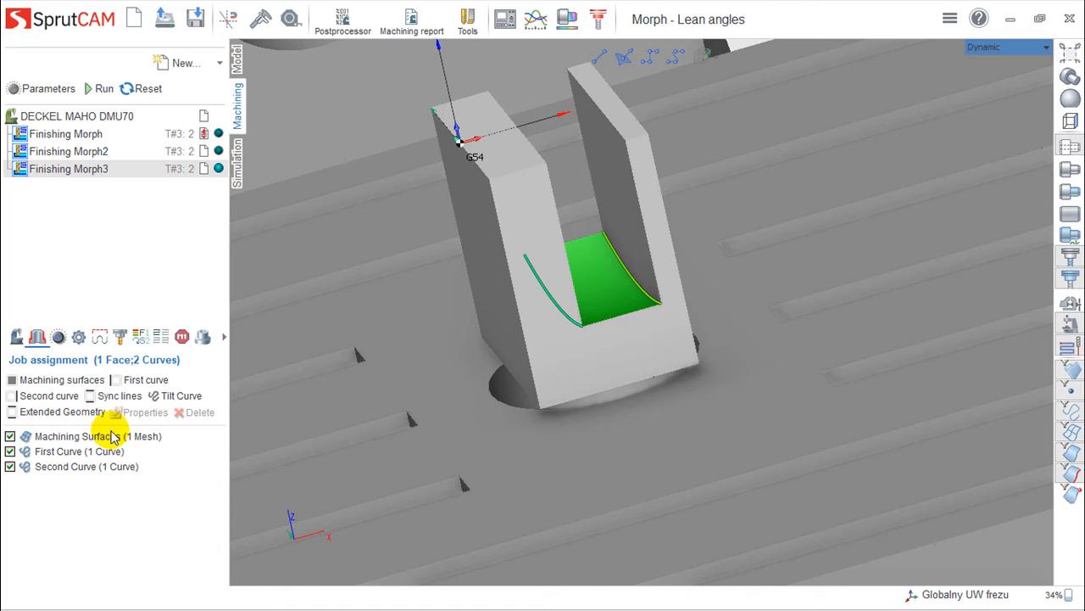
left_click(606, 316)
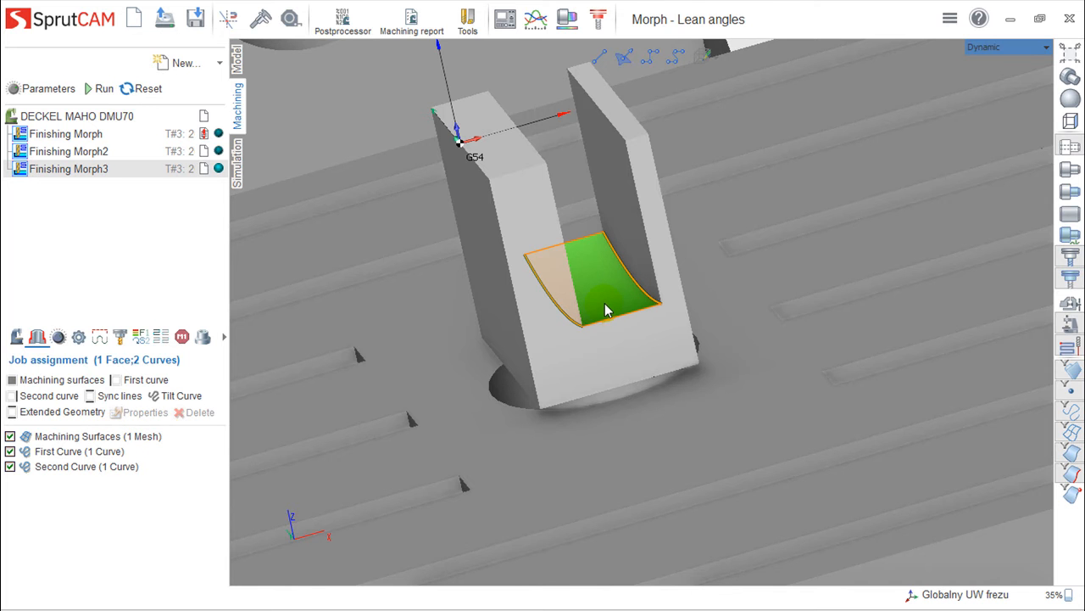
left_click(68, 454)
left_click(66, 467)
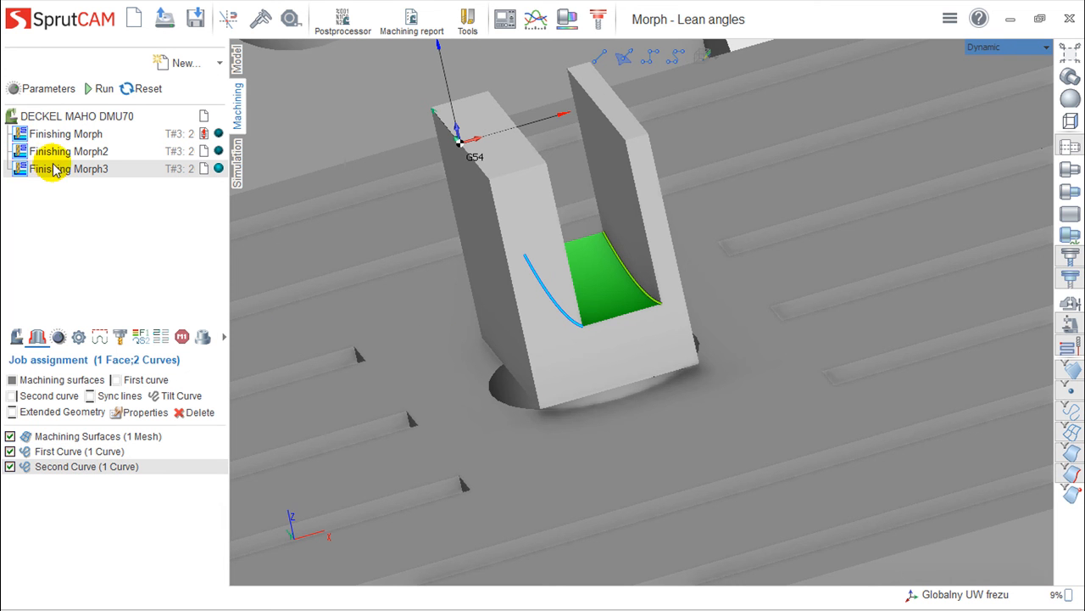
- Calculate the Finishing Morph3 toolpath with the Along strategy and inspect its passes on the slot's curved floor
left_click(98, 88)
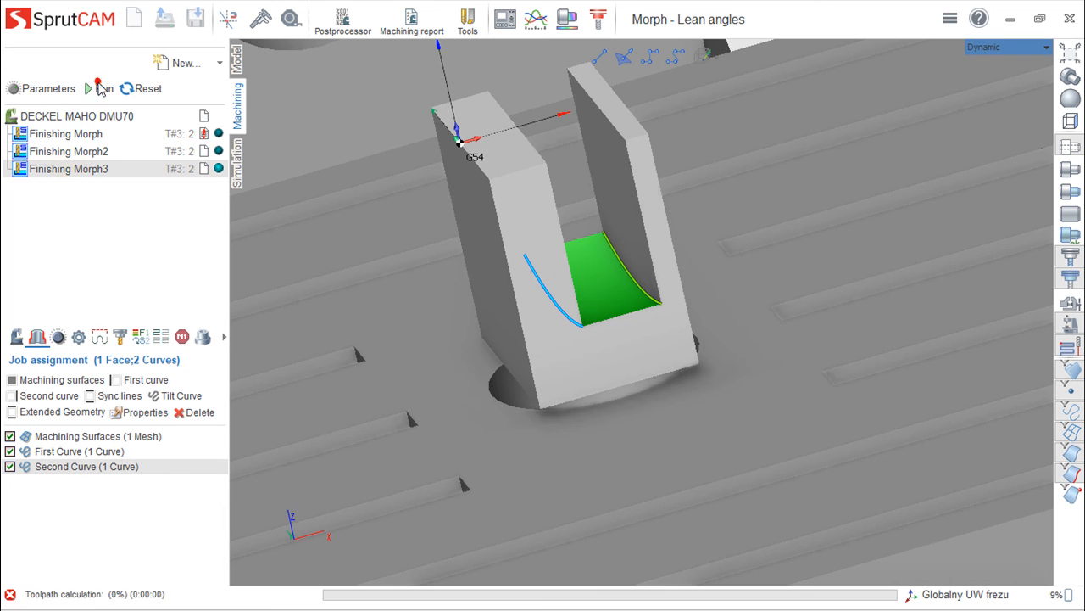
scroll(639, 479, "up", 4)
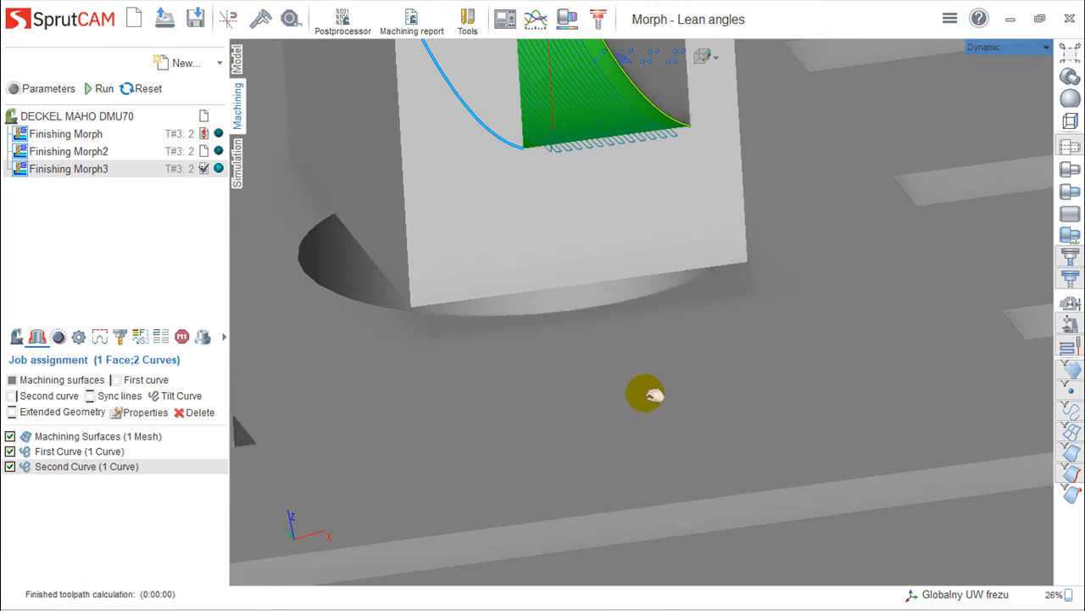
middle_click_drag(668, 269, 671, 483)
mouse_move(650, 448)
right_mouse_down()
mouse_move(614, 449)
mouse_move(630, 460)
mouse_move(653, 454)
mouse_move(642, 467)
mouse_move(657, 462)
right_mouse_up()
- Simulate Finishing Morph3 with its Along passes and watch the cut along the slot floor
left_click(237, 174)
scroll(498, 381, "down", 3)
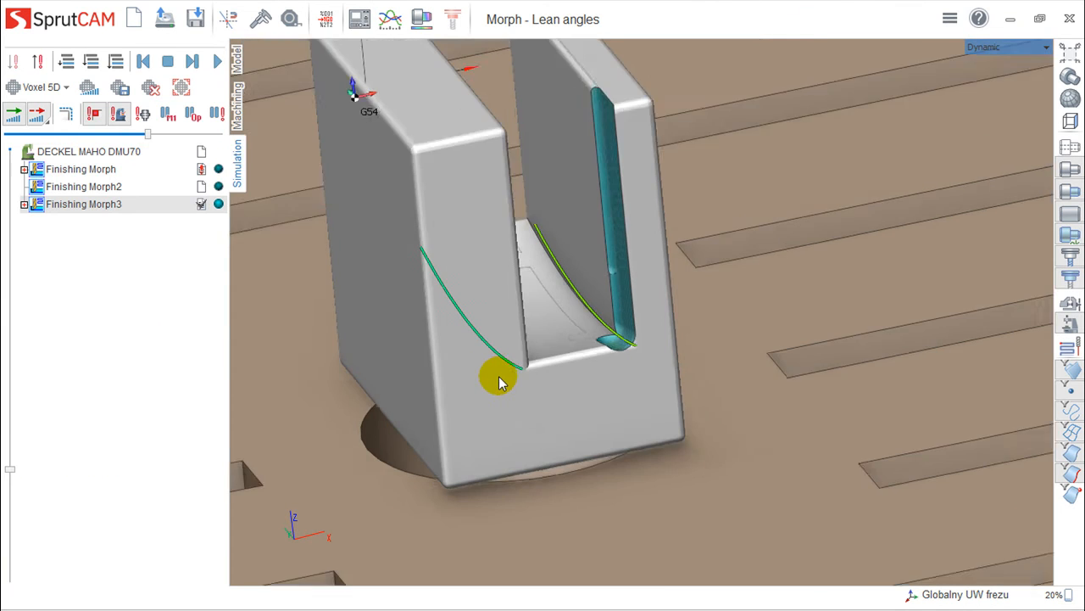
middle_click_drag(507, 346, 512, 373)
left_click(217, 61)
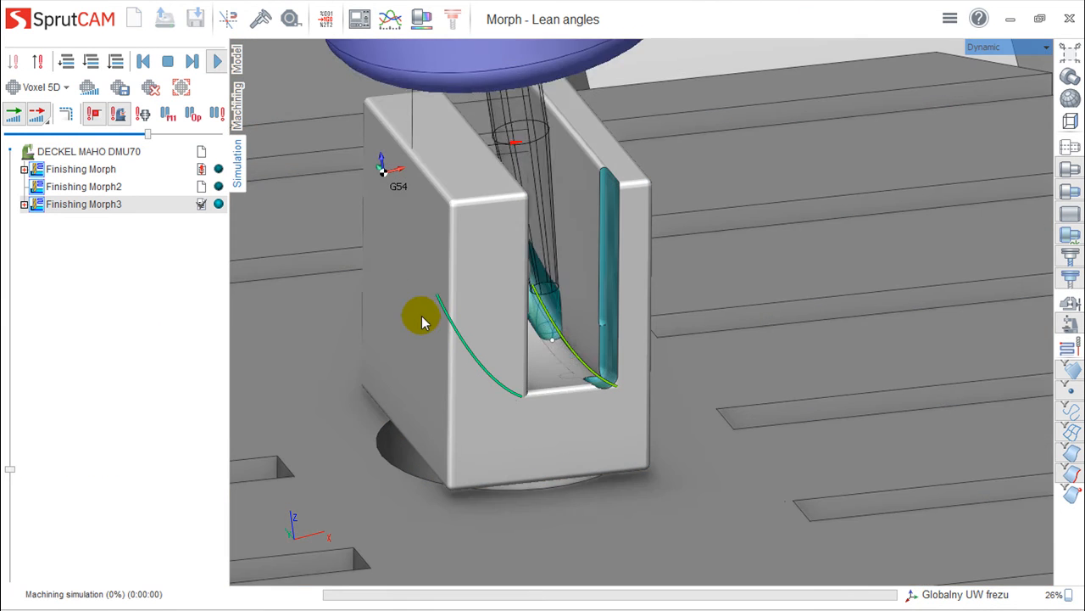
scroll(481, 352, "up", 3)
scroll(511, 355, "down", 2)
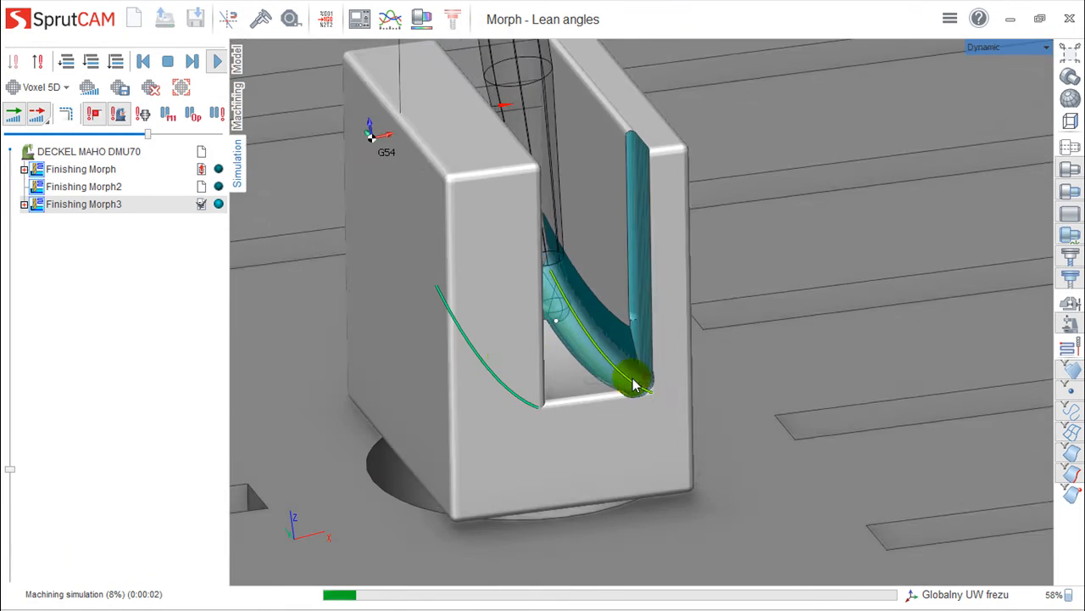
right_click_drag(633, 378, 616, 373)
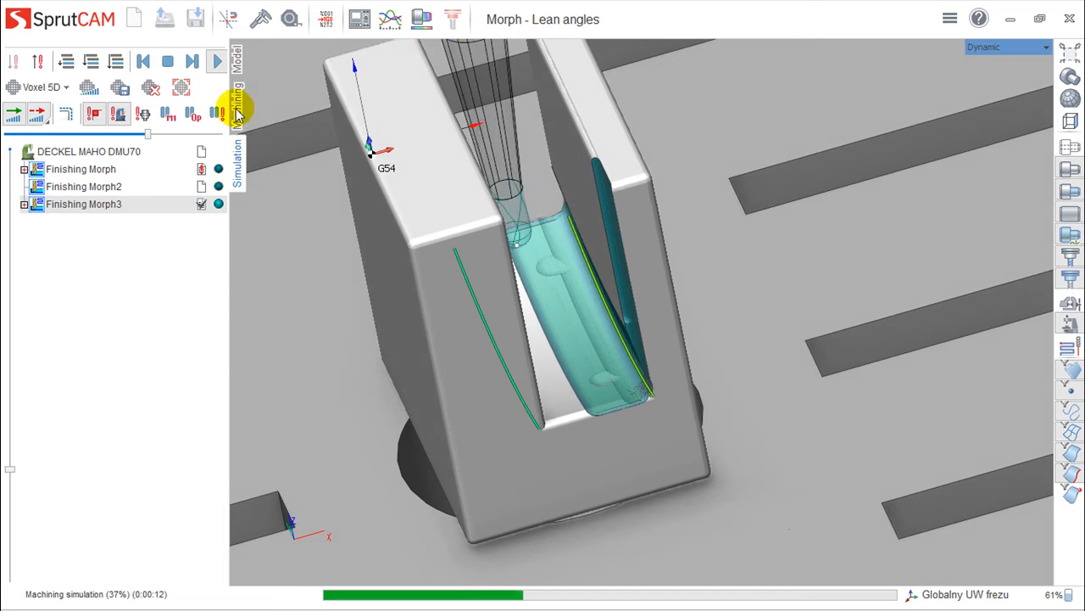
- Return to machining and set the Finishing Morph3 strategy to Across
left_click(237, 106)
double_click(80, 168)
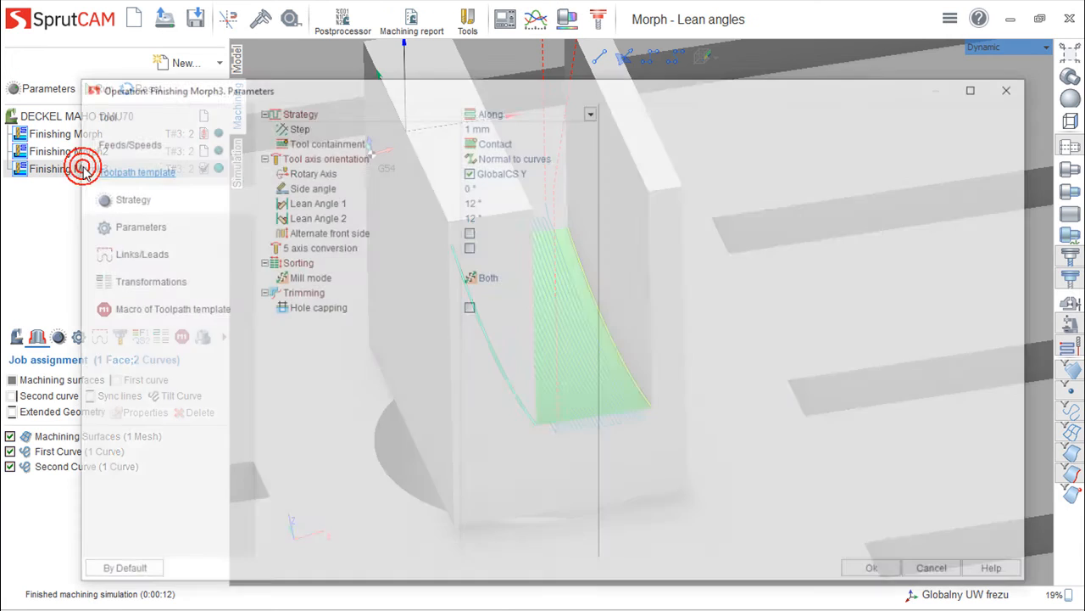
left_click(591, 111)
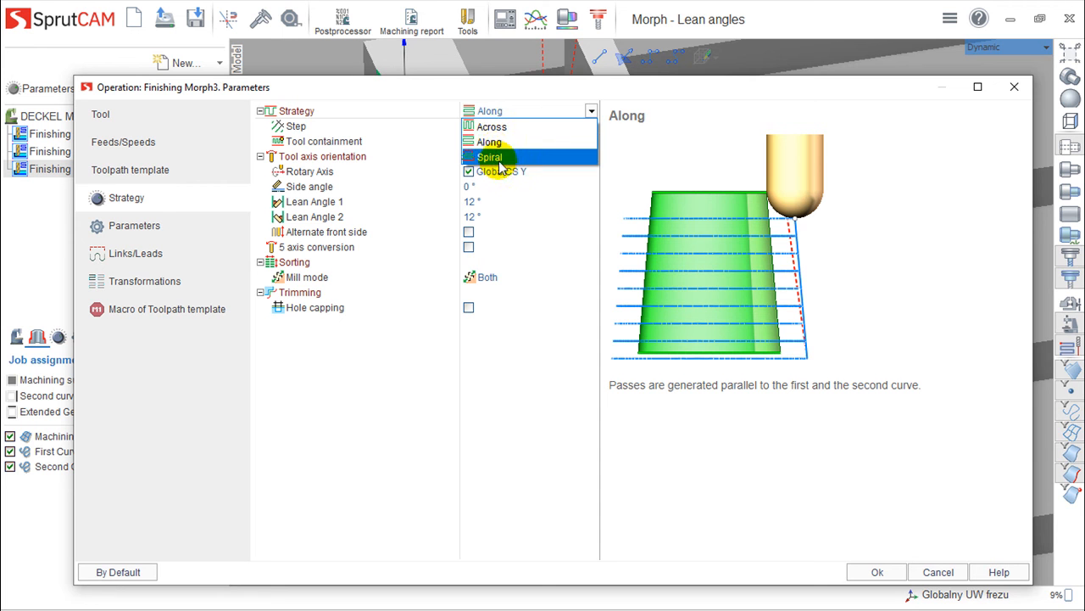
left_click(491, 126)
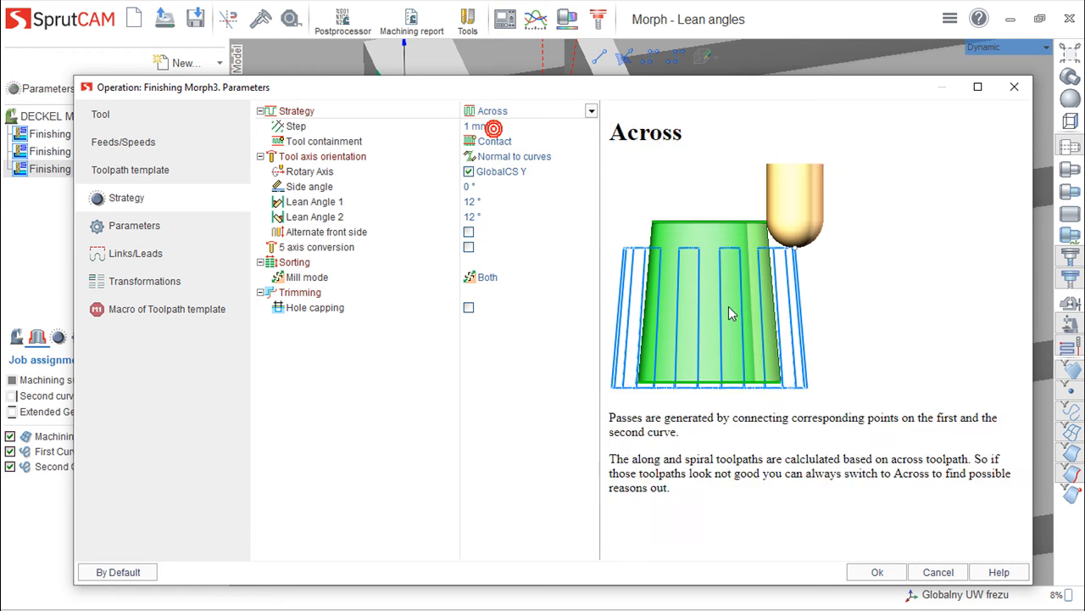
left_click(877, 572)
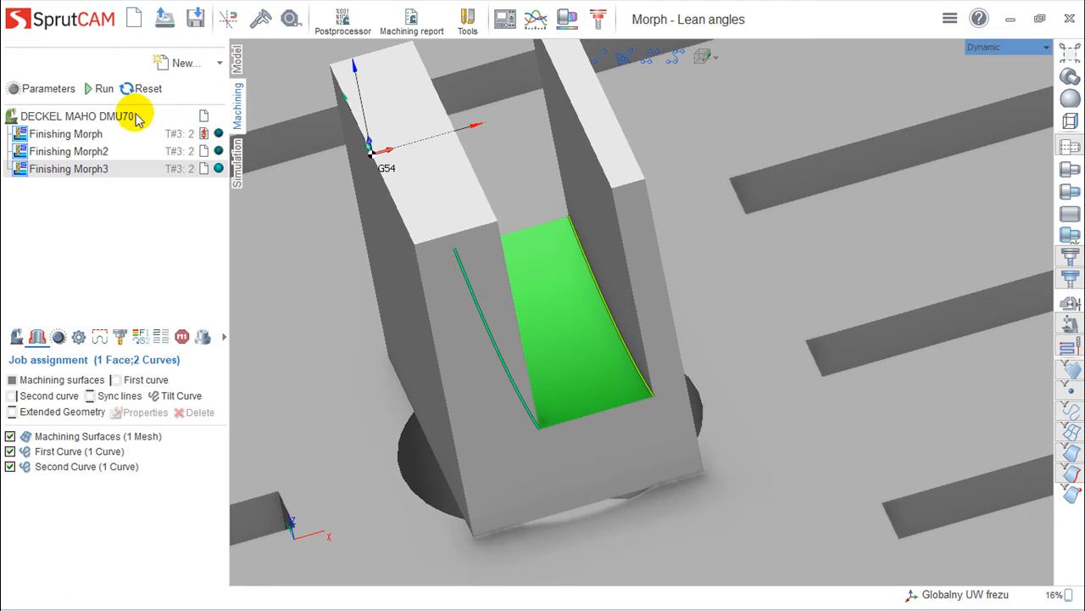
- Recalculate the Finishing Morph3 toolpath with the Across strategy and inspect the crosswise passes on the slot floor
left_click(89, 87)
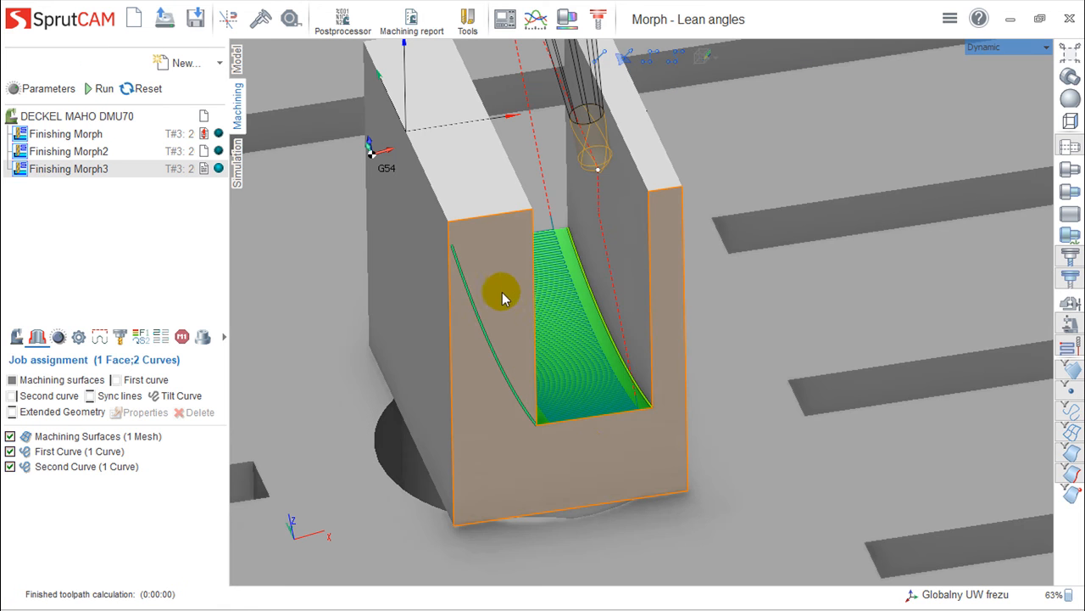
scroll(580, 458, "up", 2)
scroll(579, 457, "up", 4)
scroll(579, 456, "down", 3)
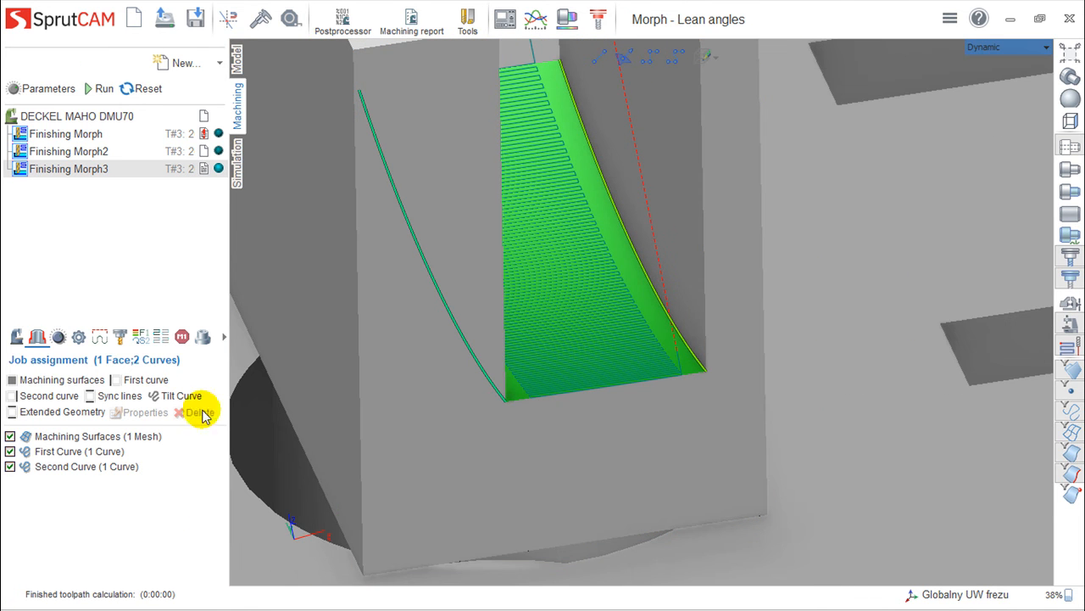
- Simulate Finishing Morph3 with its Across passes and watch the tool cut the slot floor
left_click(240, 163)
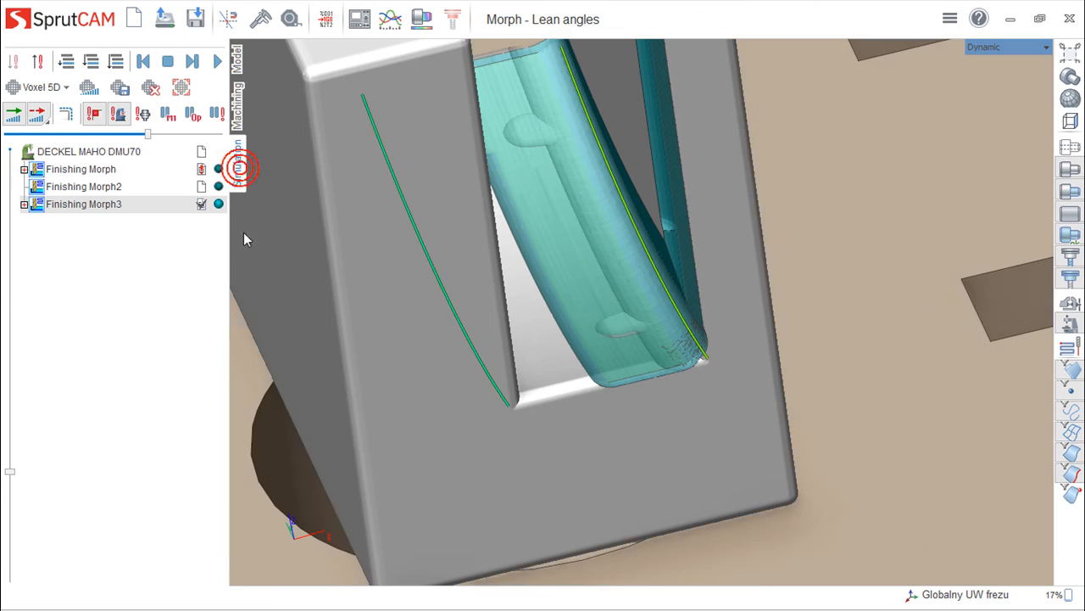
scroll(278, 291, "down", 4)
left_click(217, 61)
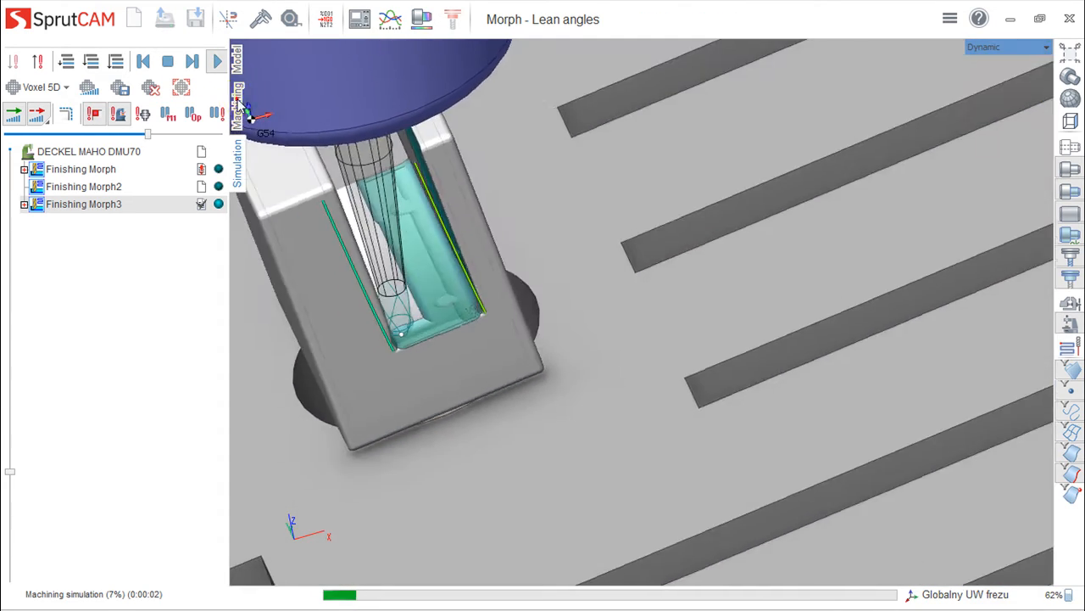
- Return to machining and set the Finishing Morph3 strategy to Spiral
left_click(237, 100)
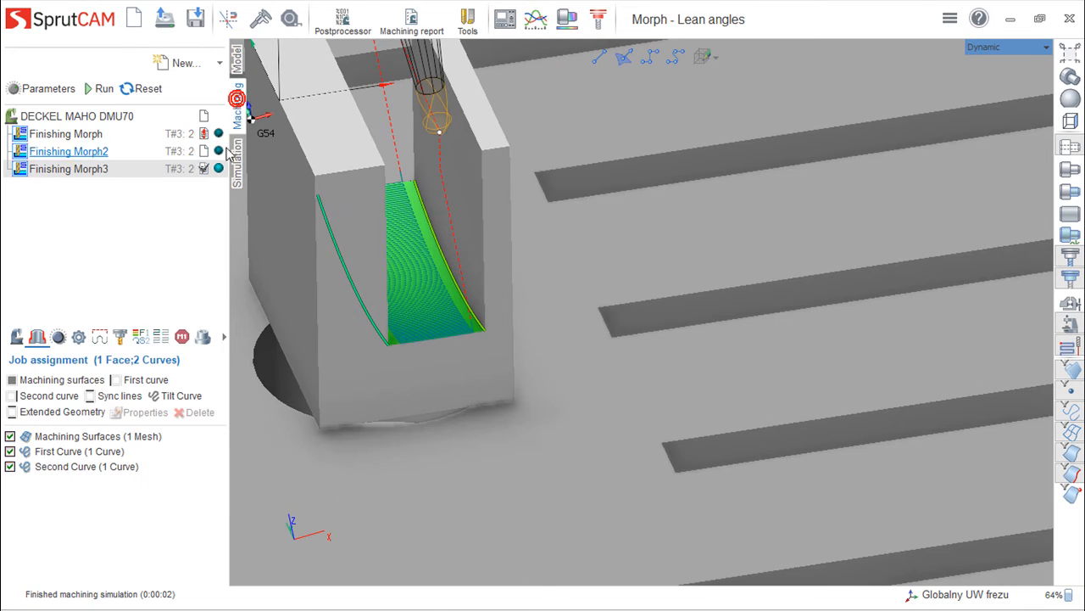
double_click(89, 169)
left_click(518, 111)
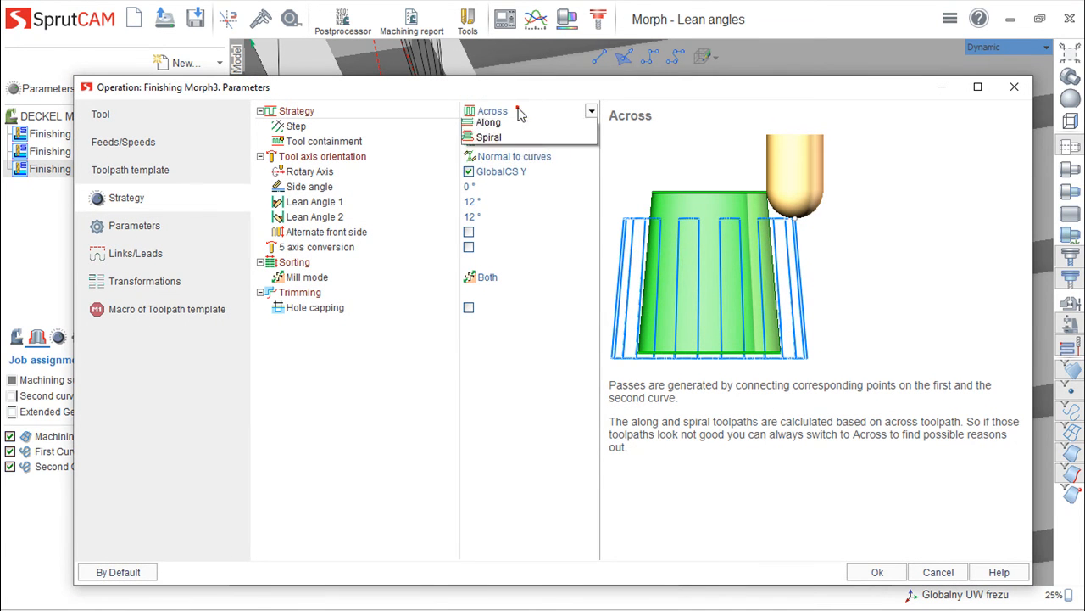
left_click(506, 158)
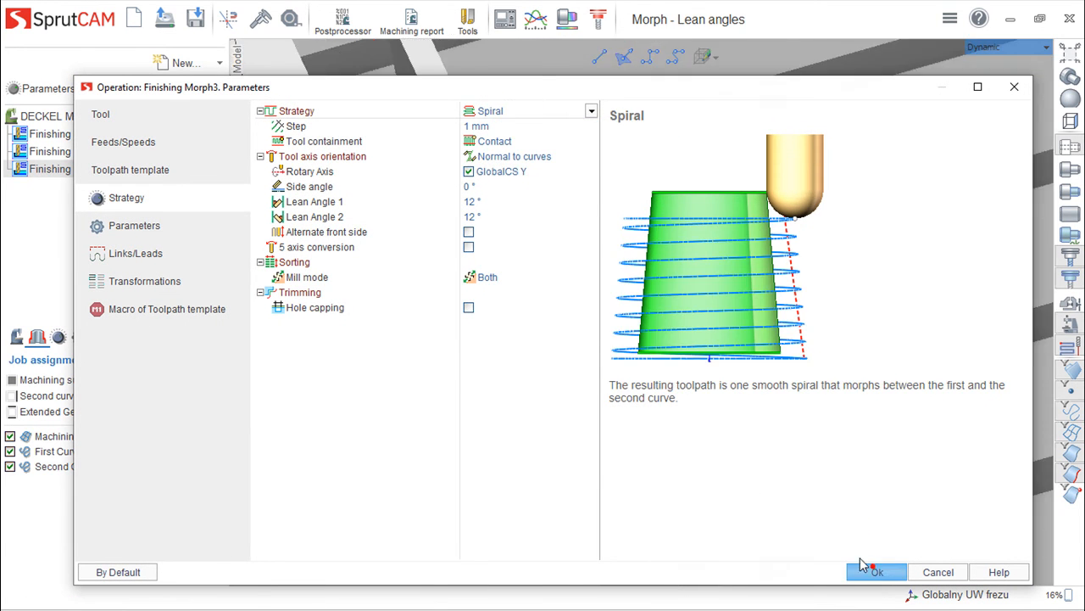
left_click(877, 572)
- Recalculate the Finishing Morph3 toolpath with the Spiral strategy and inspect its passes on the slot floor closely
left_click(120, 93)
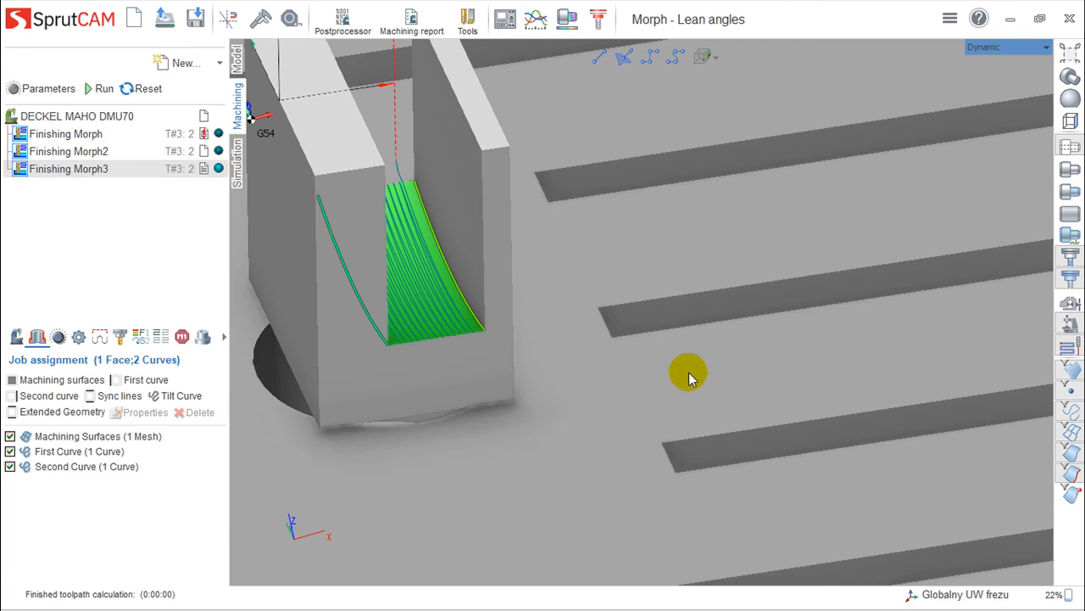
scroll(586, 338, "up", 3)
scroll(547, 333, "up", 2)
middle_click_drag(453, 341, 906, 433)
middle_click_drag(733, 386, 676, 395)
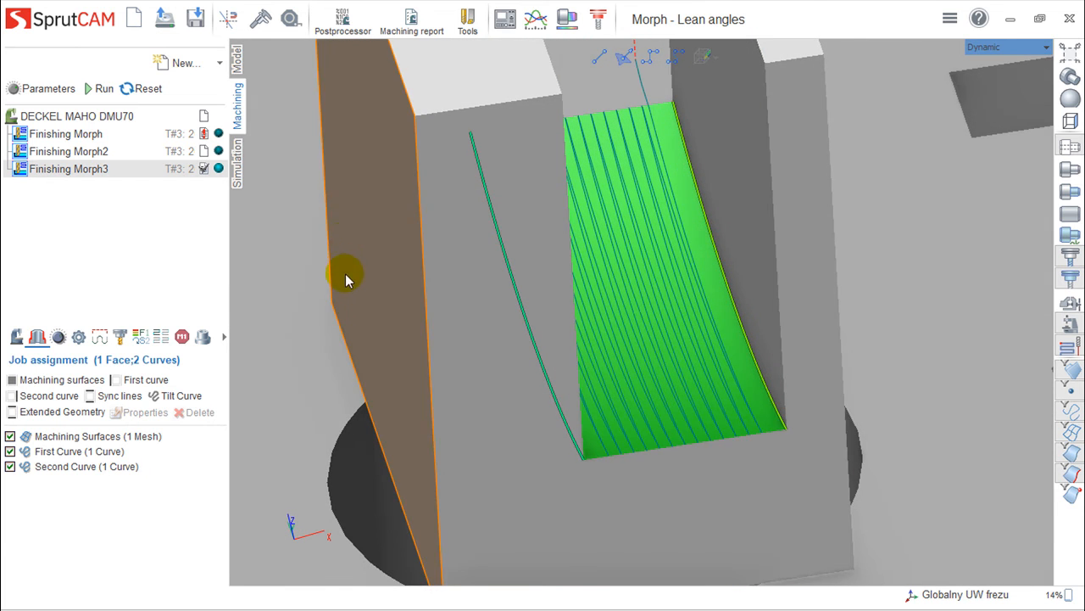
- Simulate Finishing Morph3 with its Spiral passes, watch the slot floor being cut, and stop the simulation partway
left_click(236, 163)
scroll(504, 380, "down", 3)
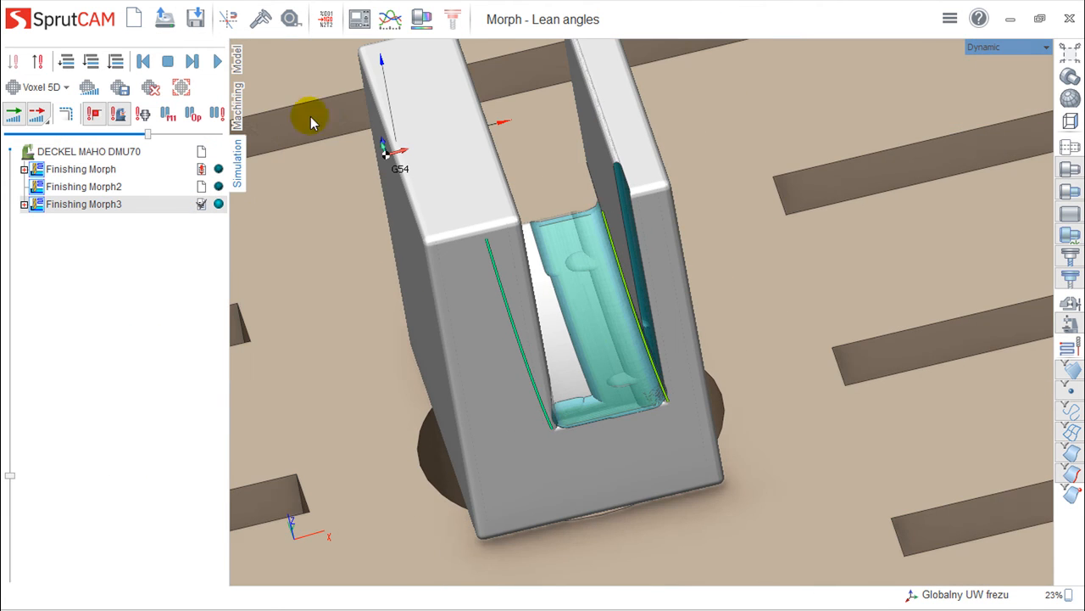
left_click(219, 64)
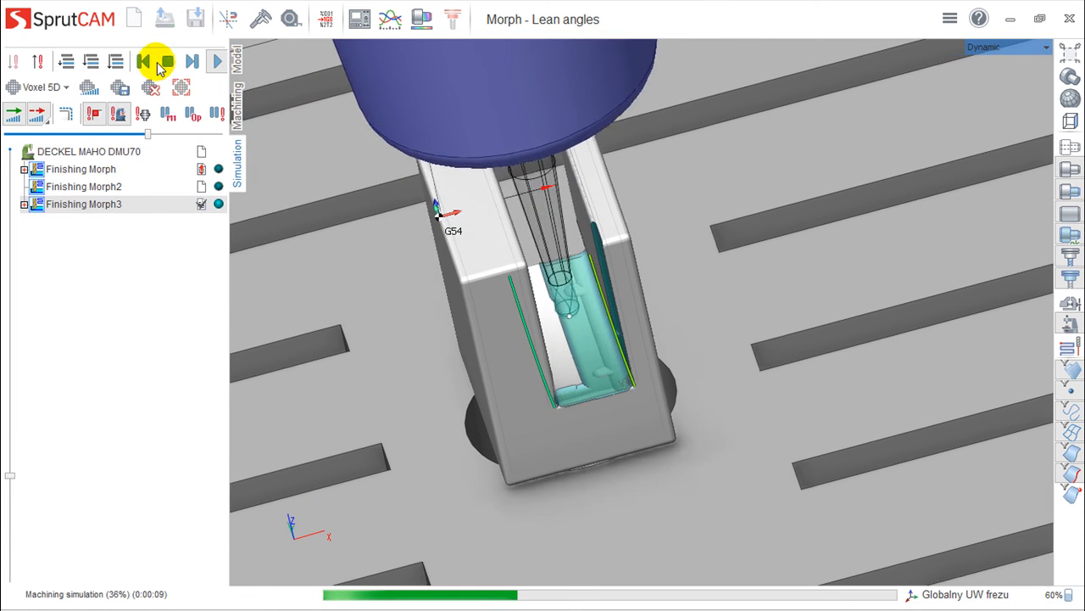
left_click(167, 61)
- Return to machining and examine the part, tool and rotary table in the overall machine setup
left_click(240, 108)
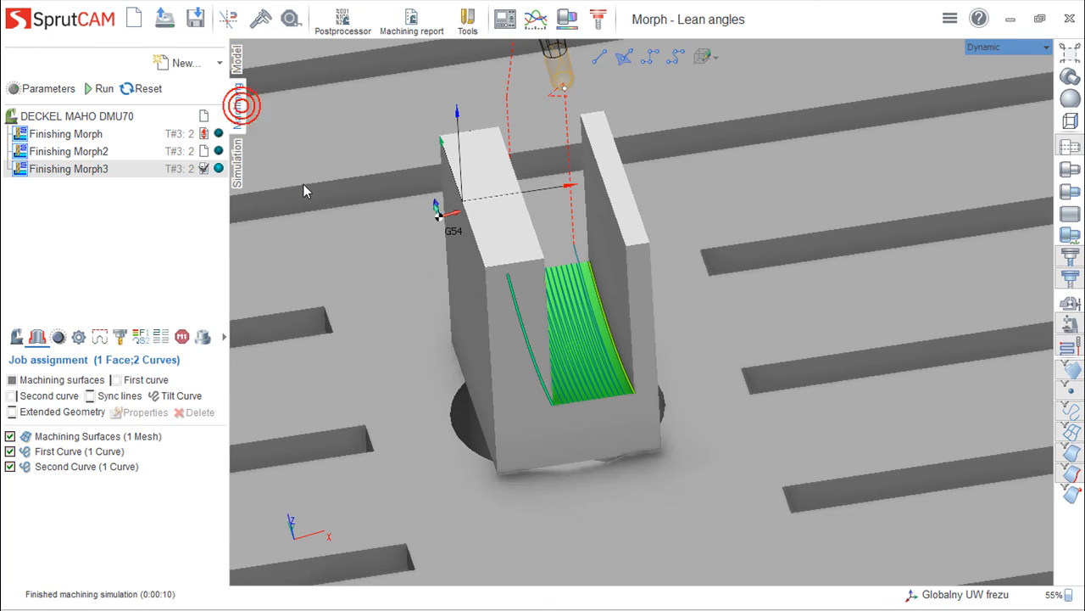
scroll(397, 301, "down", 4)
scroll(463, 317, "down", 3)
mouse_move(522, 378)
middle_mouse_down()
mouse_move(514, 358)
mouse_move(474, 362)
mouse_move(512, 348)
mouse_move(532, 360)
middle_mouse_up()
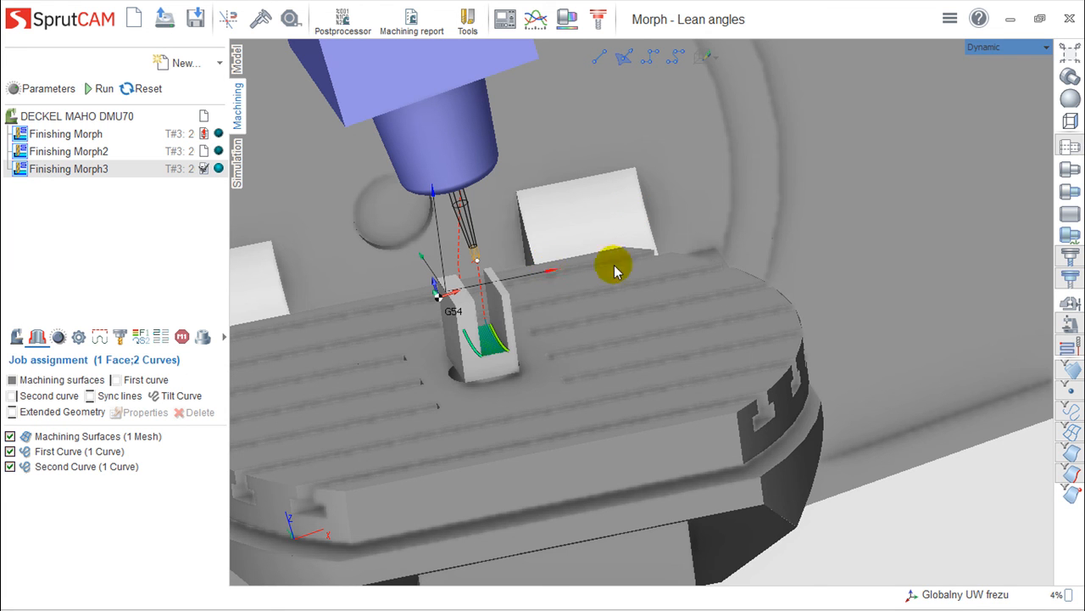
scroll(515, 286, "down", 3)
middle_click_drag(498, 301, 609, 257)
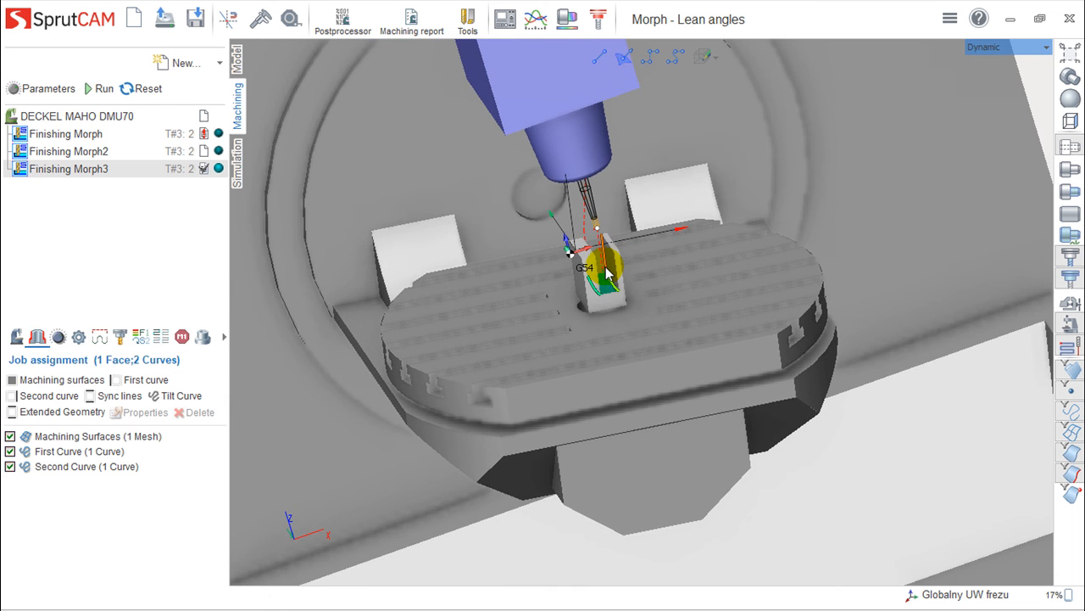